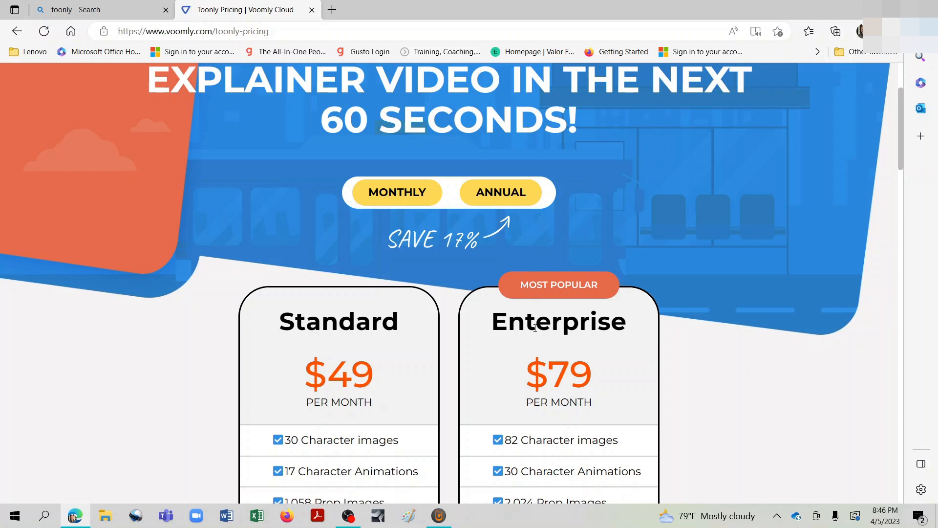
- Switch from the browser to Toonly and create a new video project named "New Toonly Test"
{"action": "scroll", "coordinate": [589, 290], "scroll_direction": "up", "scroll_amount": 3}
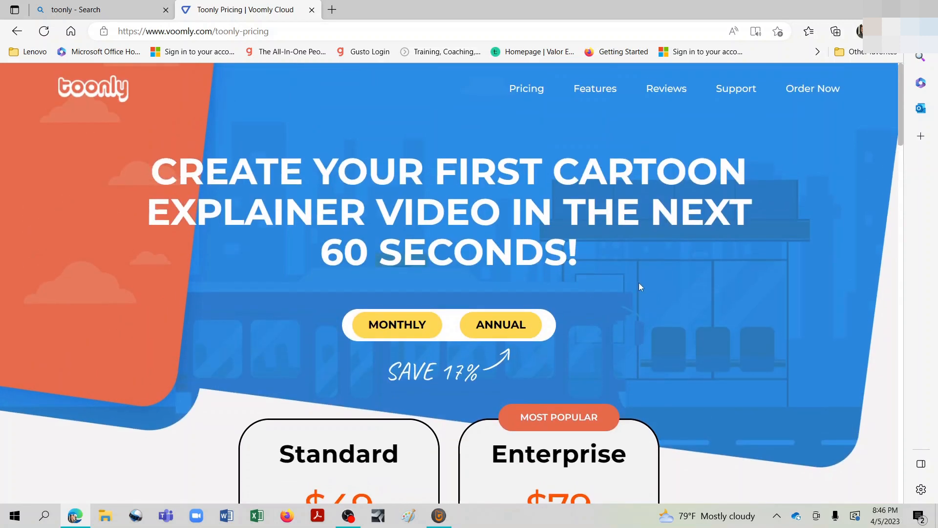
{"action": "left_click", "coordinate": [868, 10]}
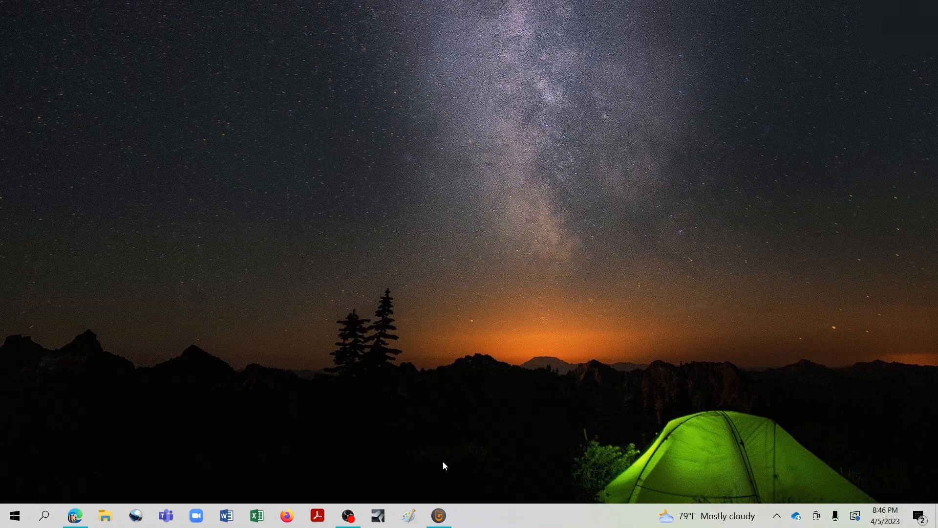
{"action": "left_click", "coordinate": [440, 519]}
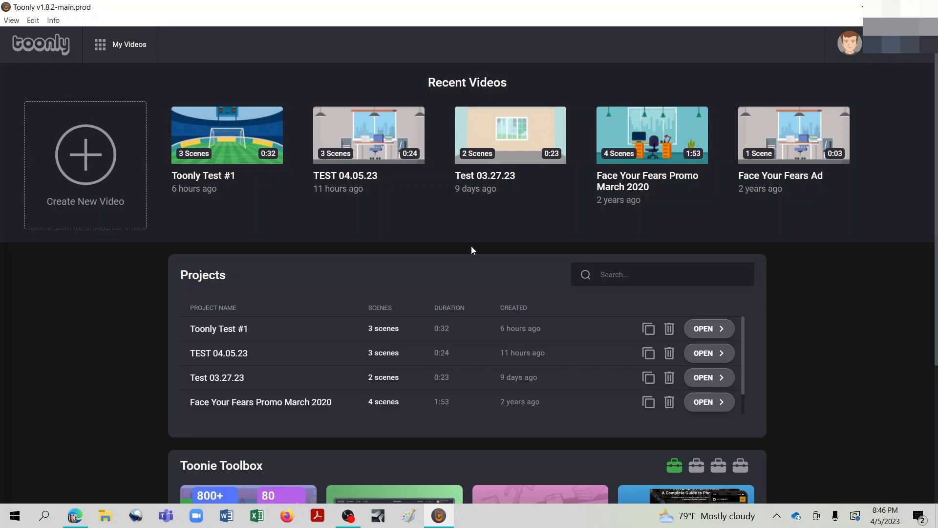
{"action": "mouse_move", "coordinate": [765, 160]}
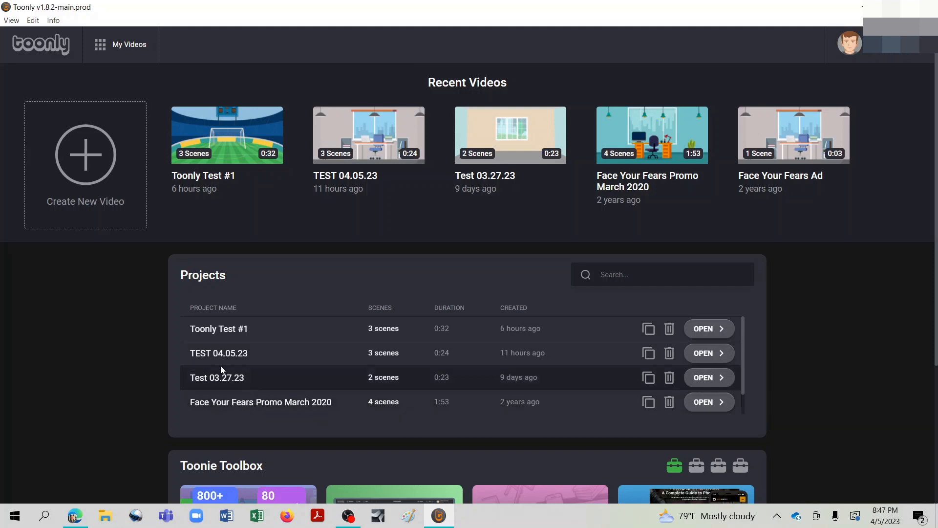
{"action": "left_click", "coordinate": [106, 188]}
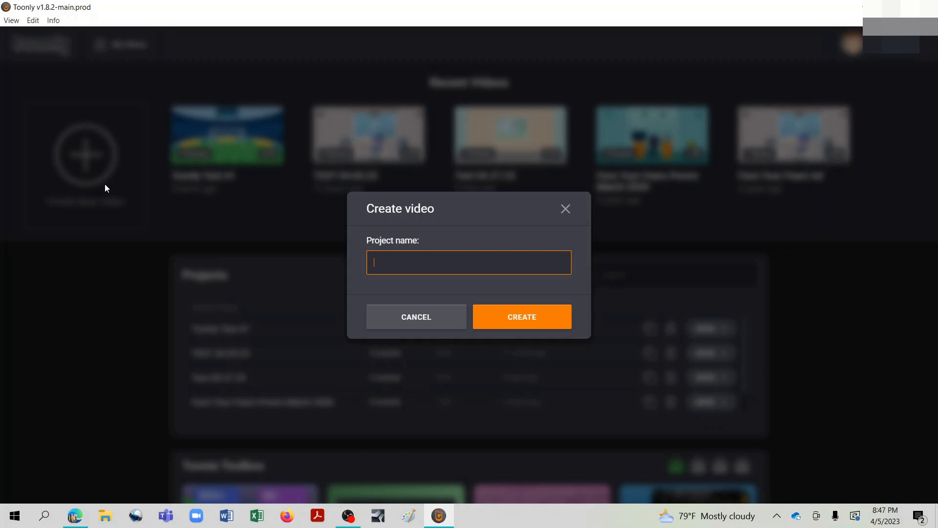
{"action": "type", "text": "New Toonly Test"}
{"action": "left_click", "coordinate": [496, 311]}
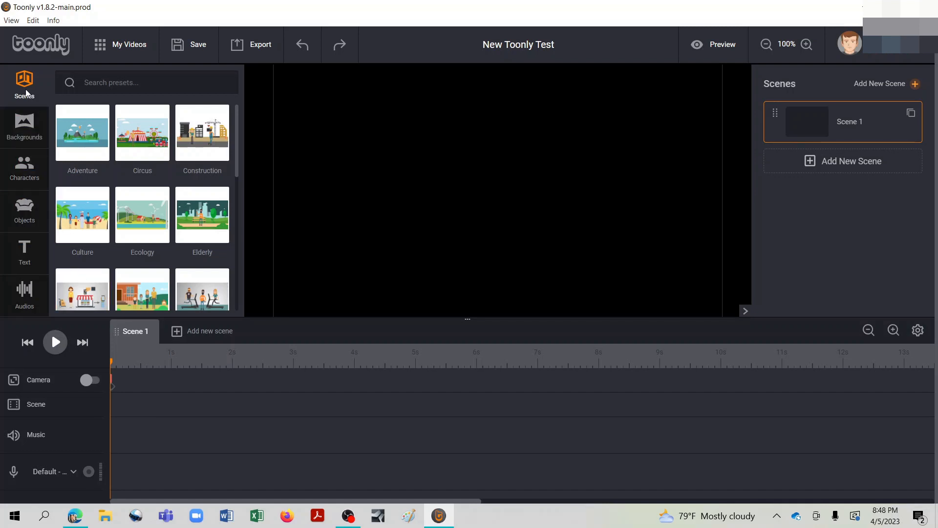
- Add the Football Ground background to Scene 1 and extend its clip to 10 seconds
{"action": "left_click_drag", "start_coordinate": [237, 140], "coordinate": [242, 202]}
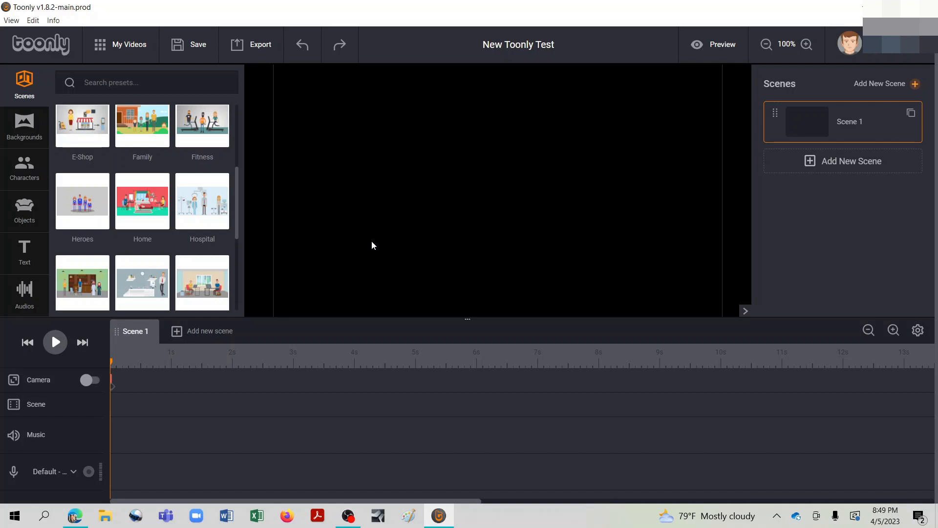
{"action": "left_click", "coordinate": [23, 139]}
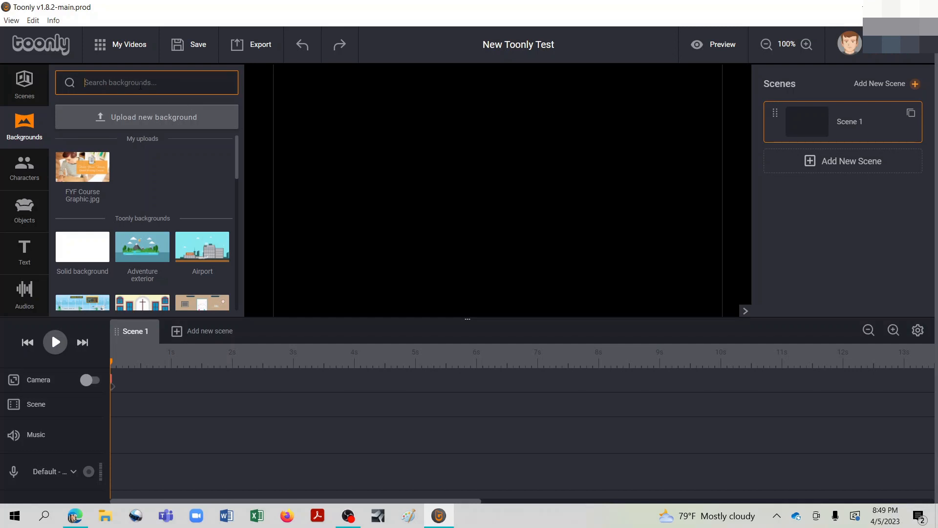
{"action": "left_click_drag", "start_coordinate": [235, 147], "coordinate": [235, 262]}
{"action": "scroll", "coordinate": [221, 251], "scroll_direction": "down", "scroll_amount": 6}
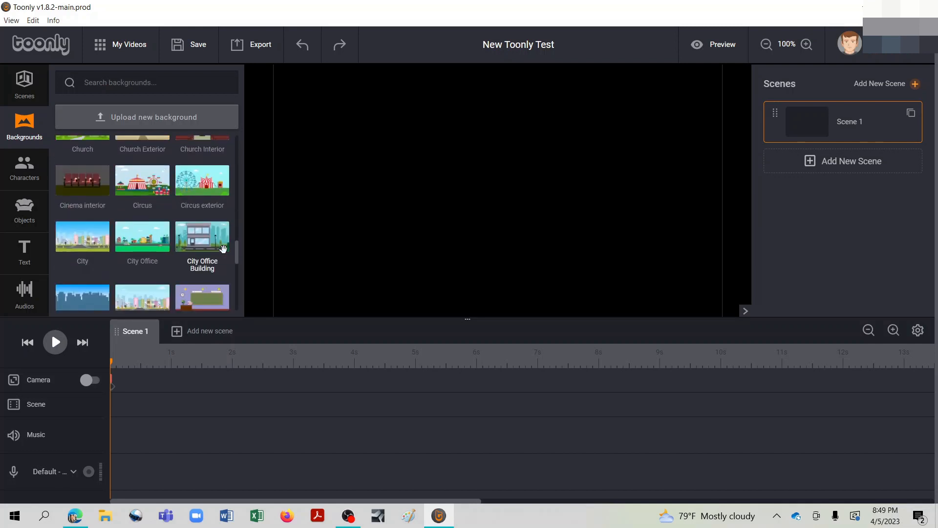
{"action": "scroll", "coordinate": [225, 248], "scroll_direction": "down", "scroll_amount": 6}
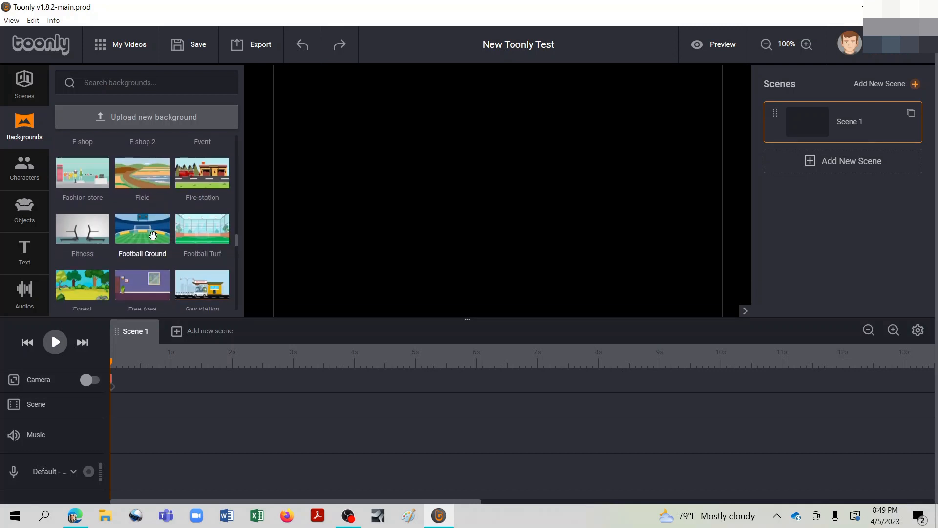
{"action": "left_click_drag", "start_coordinate": [153, 235], "coordinate": [457, 196]}
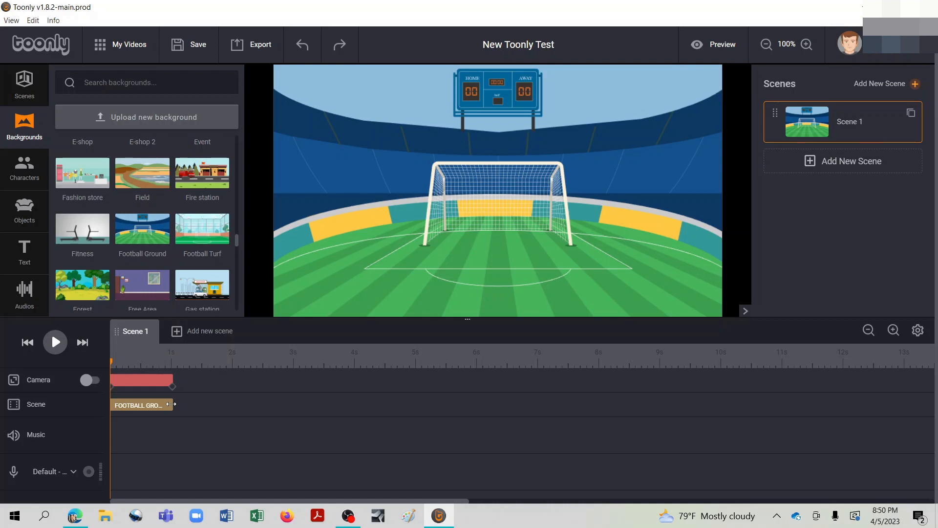
{"action": "left_click_drag", "start_coordinate": [171, 405], "coordinate": [723, 390]}
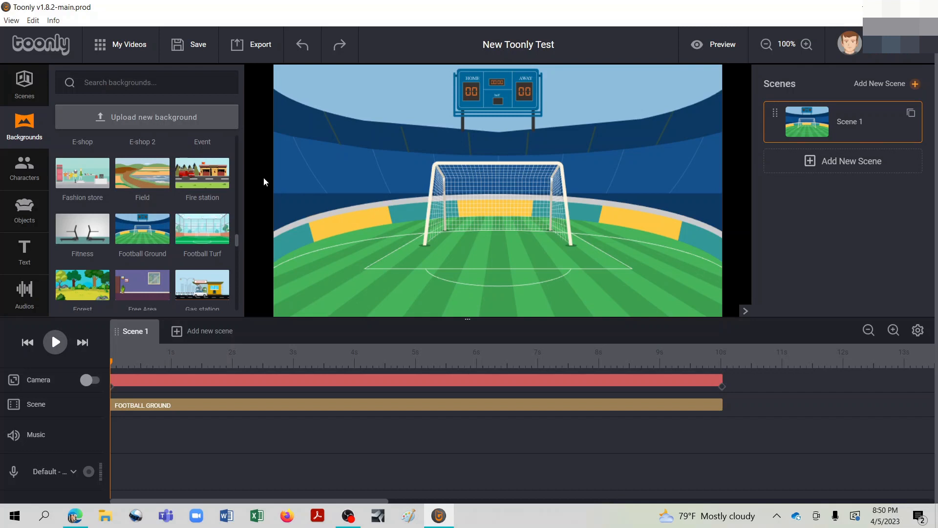
- Find the Female Handball Player character and place her on the football field beside the goal
{"action": "left_click", "coordinate": [29, 170]}
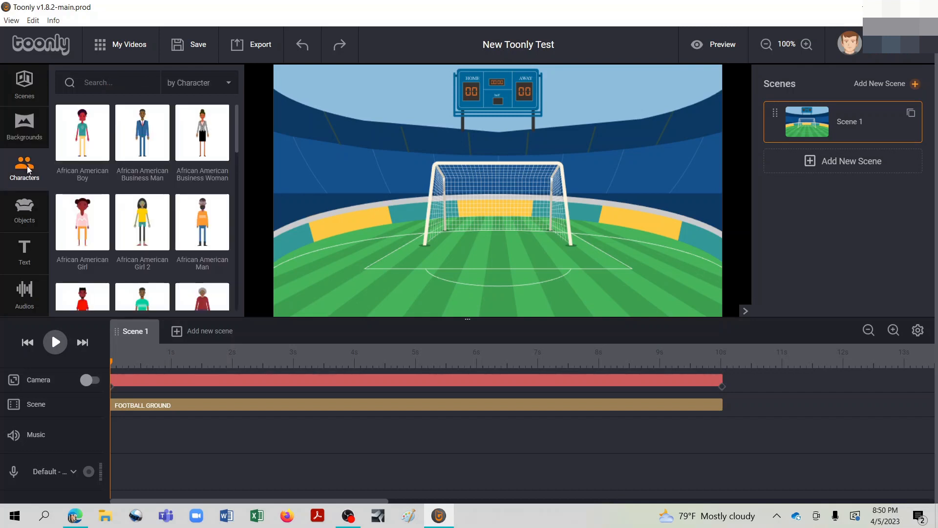
{"action": "left_click", "coordinate": [118, 91]}
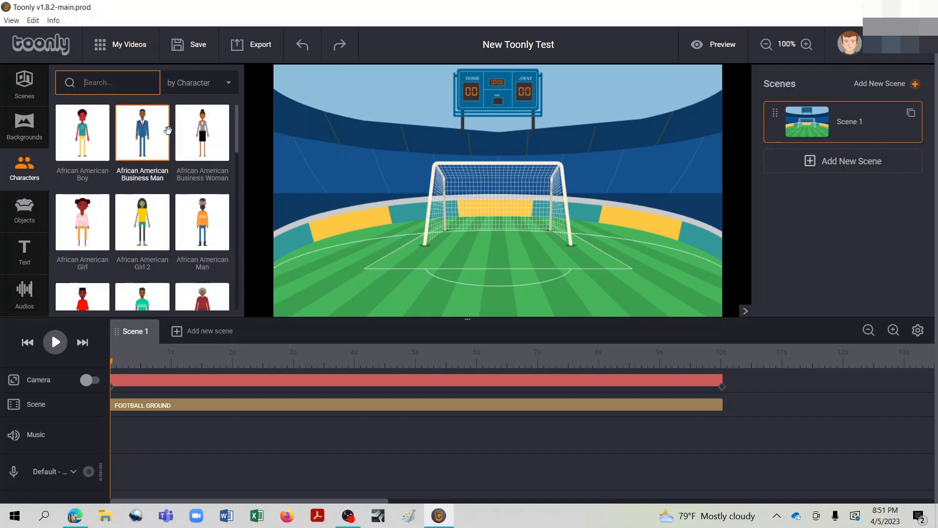
{"action": "left_click_drag", "start_coordinate": [236, 120], "coordinate": [233, 216]}
{"action": "scroll", "coordinate": [213, 228], "scroll_direction": "down", "scroll_amount": 8}
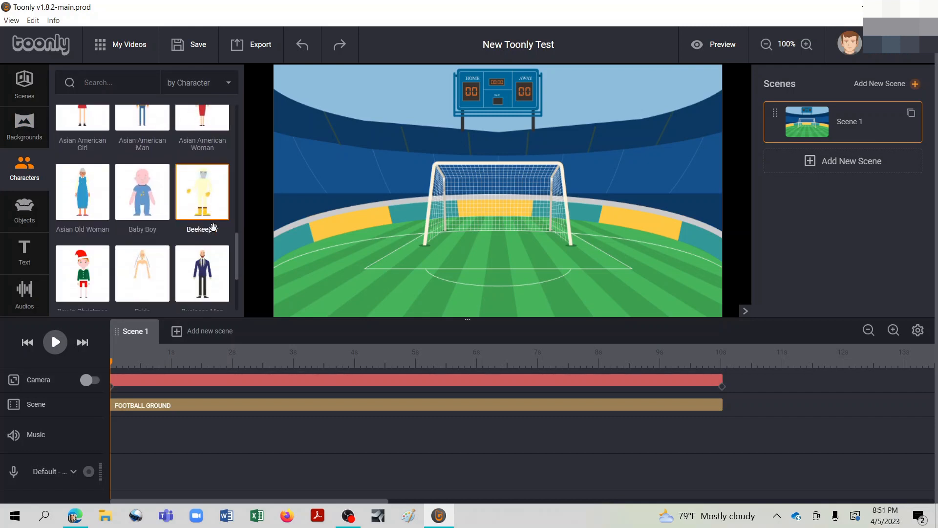
{"action": "scroll", "coordinate": [213, 228], "scroll_direction": "down", "scroll_amount": 10}
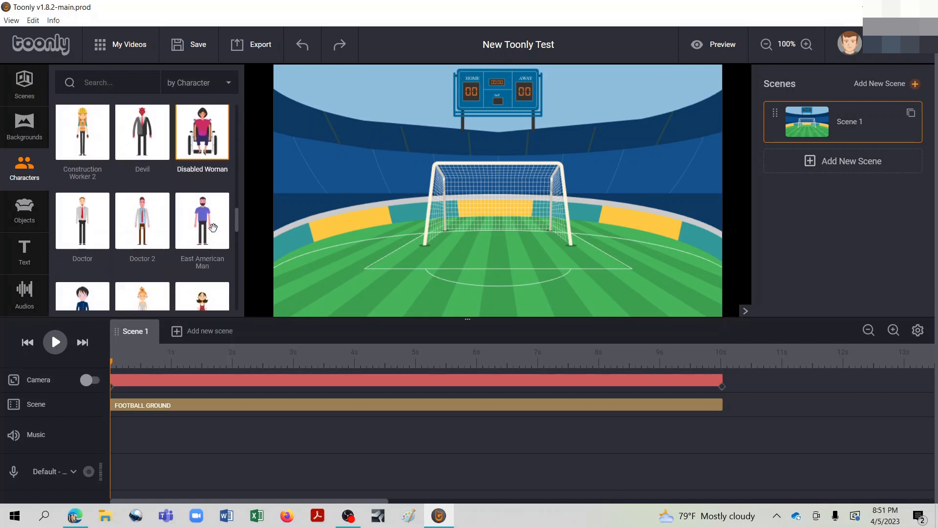
{"action": "scroll", "coordinate": [214, 228], "scroll_direction": "down", "scroll_amount": 2}
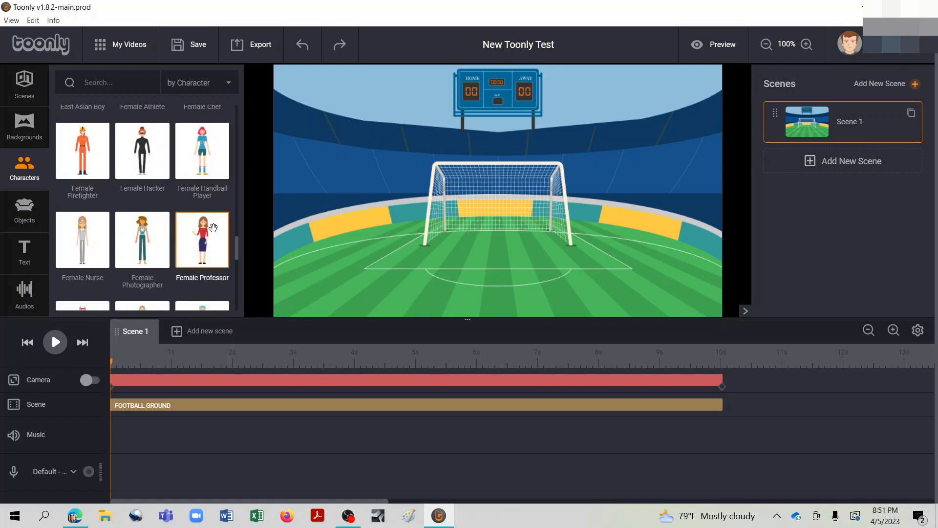
{"action": "left_click_drag", "start_coordinate": [187, 154], "coordinate": [404, 218]}
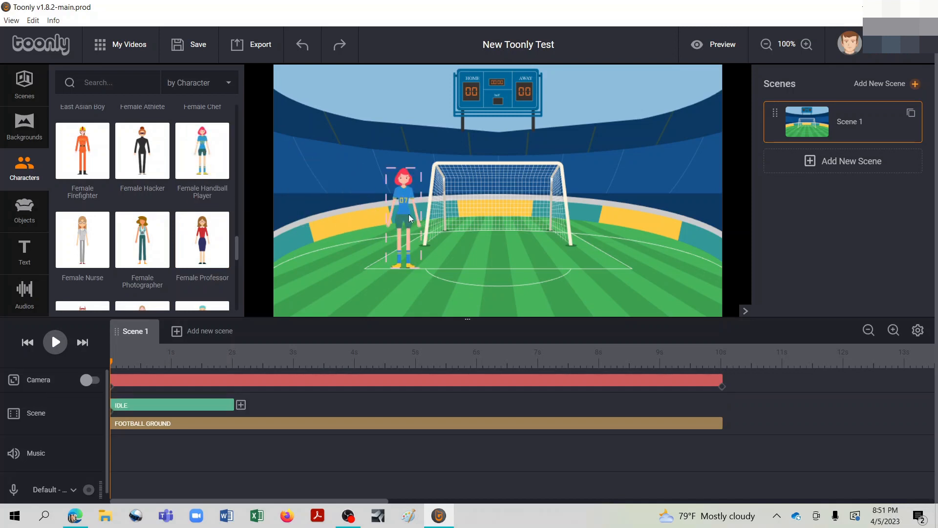
- Enlarge the handball player to nearly the full scene height and stand her to the right of the goal
{"action": "left_click", "coordinate": [413, 197]}
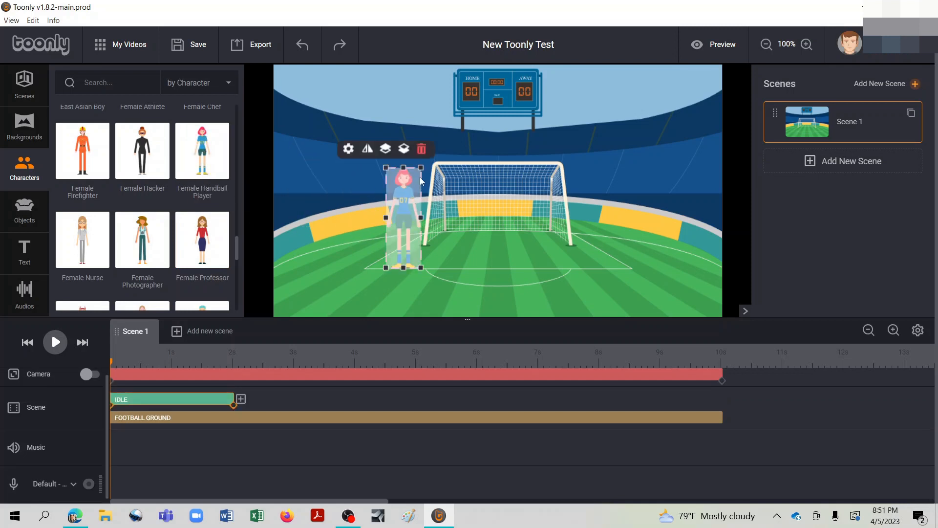
{"action": "left_click_drag", "start_coordinate": [421, 168], "coordinate": [682, 181]}
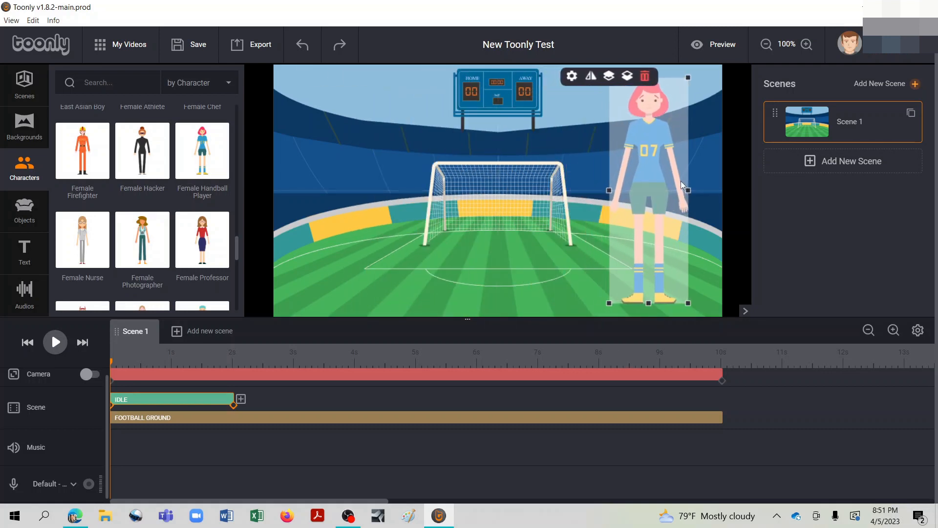
{"action": "left_click", "coordinate": [579, 199]}
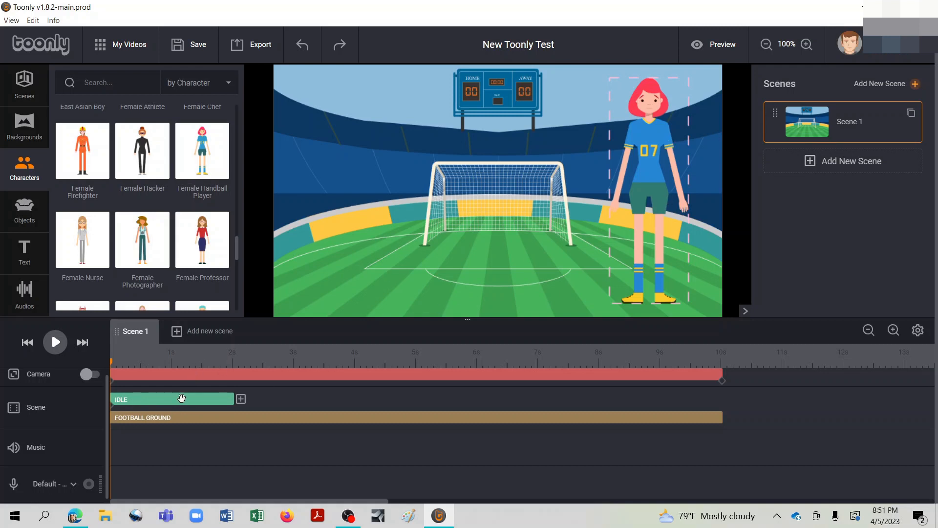
- Preview the scene with the handball player on the field, and close the preview
{"action": "left_click", "coordinate": [665, 157]}
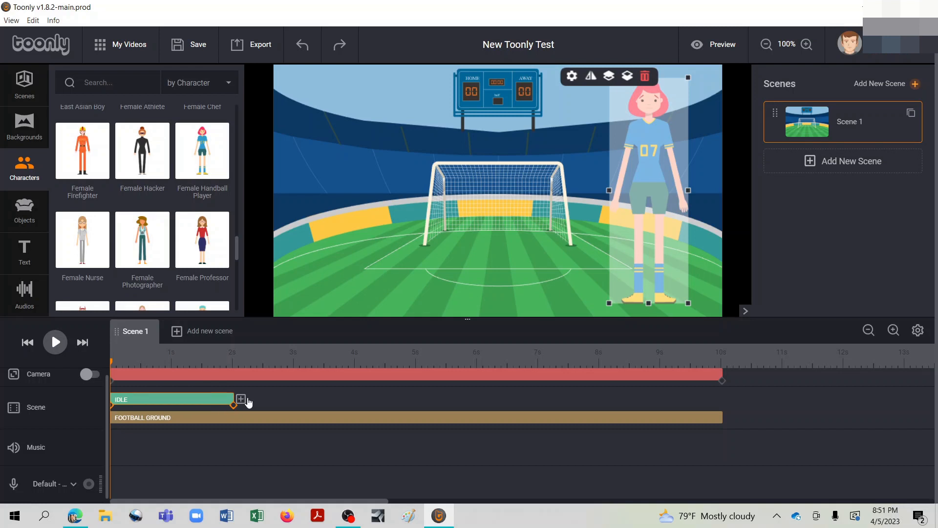
{"action": "left_click", "coordinate": [519, 265]}
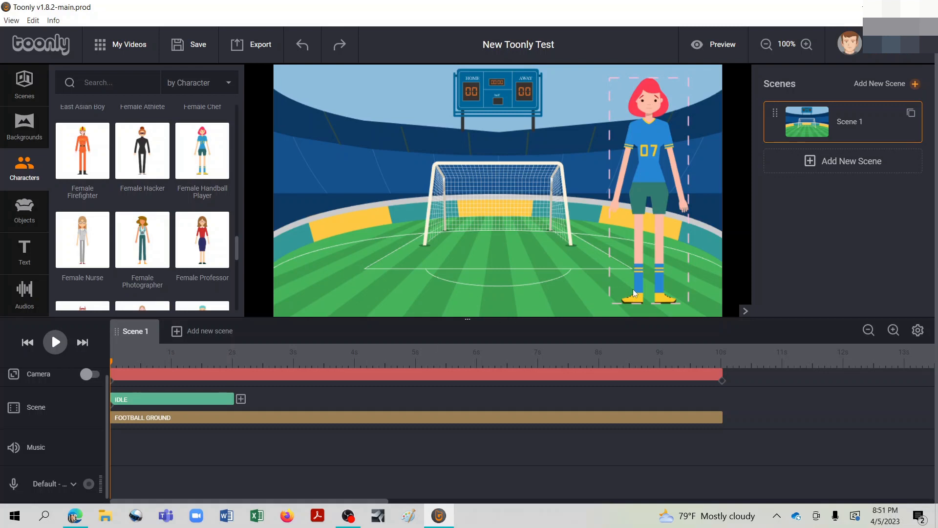
{"action": "left_click", "coordinate": [726, 49]}
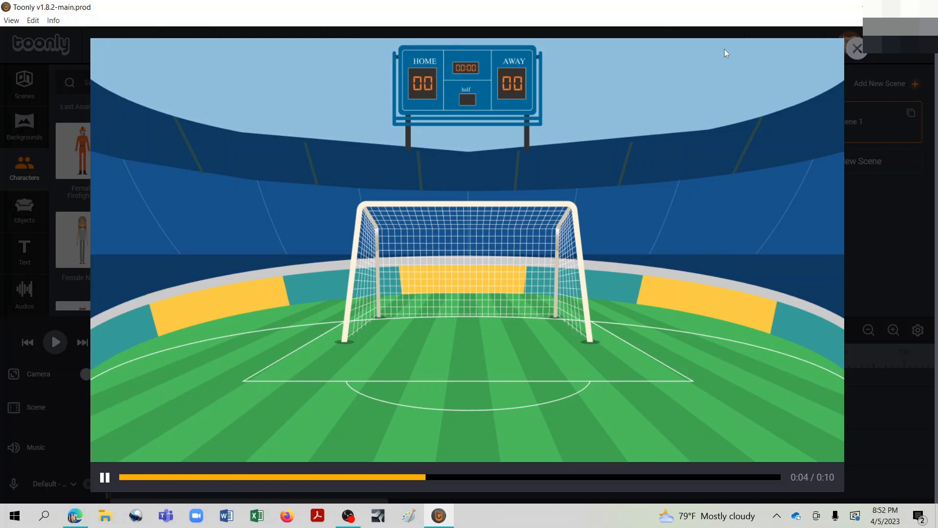
{"action": "left_click", "coordinate": [858, 48]}
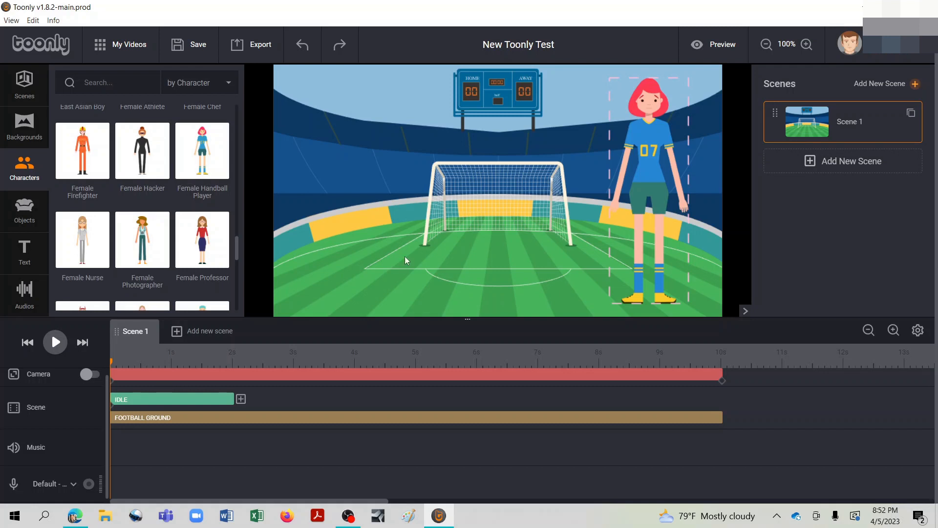
- Change the handball player's animation type to Clapping and preview the scene
{"action": "double_click", "coordinate": [186, 400]}
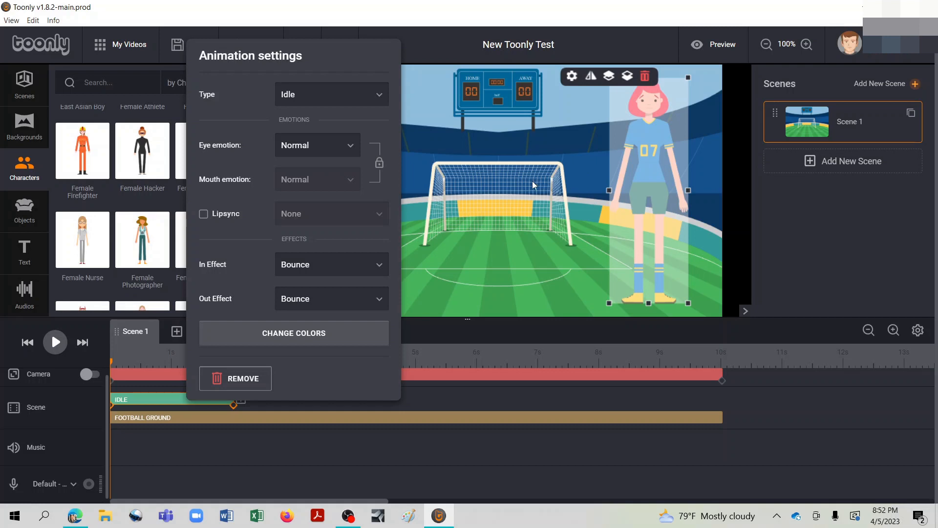
{"action": "left_click", "coordinate": [381, 100]}
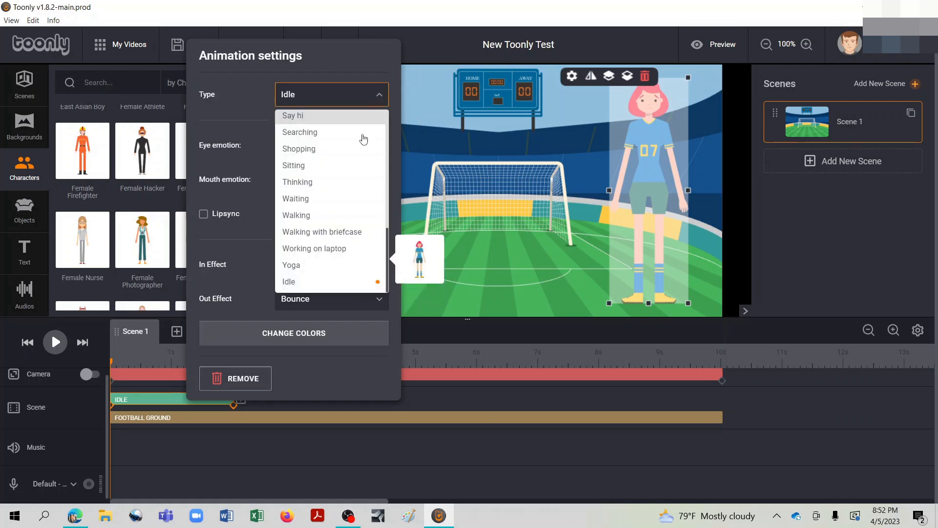
{"action": "scroll", "coordinate": [348, 173], "scroll_direction": "up", "scroll_amount": 5}
{"action": "scroll", "coordinate": [349, 173], "scroll_direction": "up", "scroll_amount": 2}
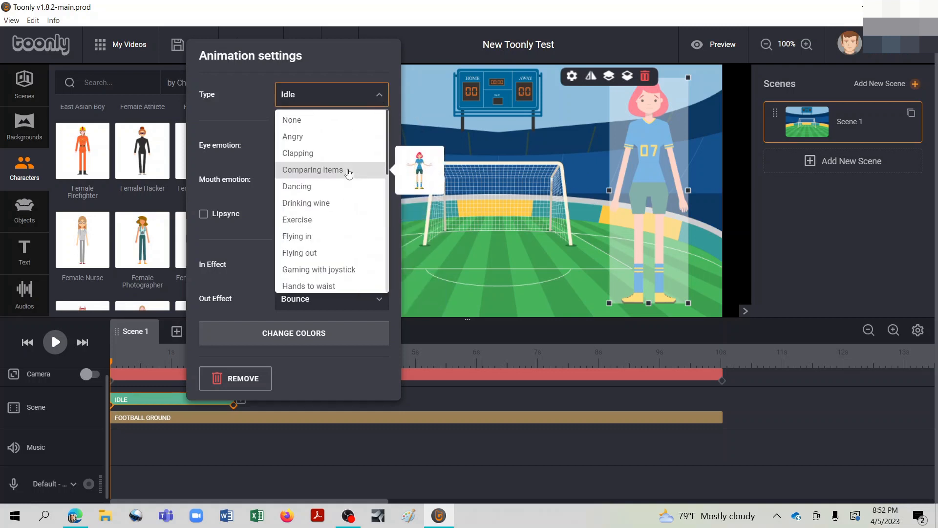
{"action": "left_click", "coordinate": [304, 154]}
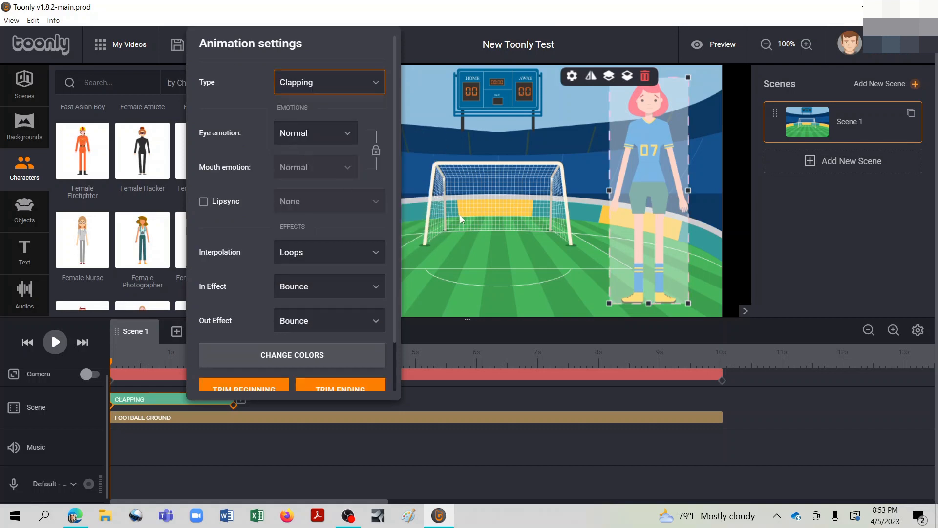
{"action": "left_click", "coordinate": [492, 245]}
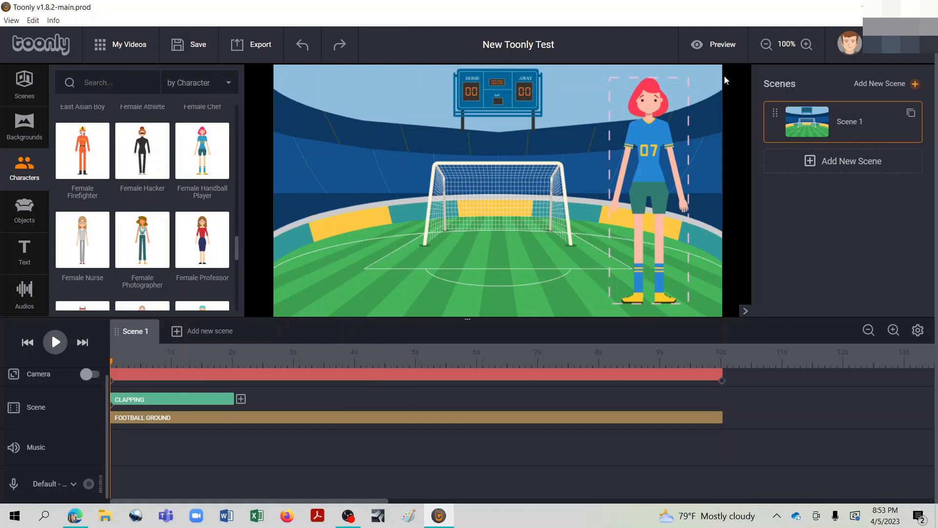
{"action": "left_click", "coordinate": [723, 48]}
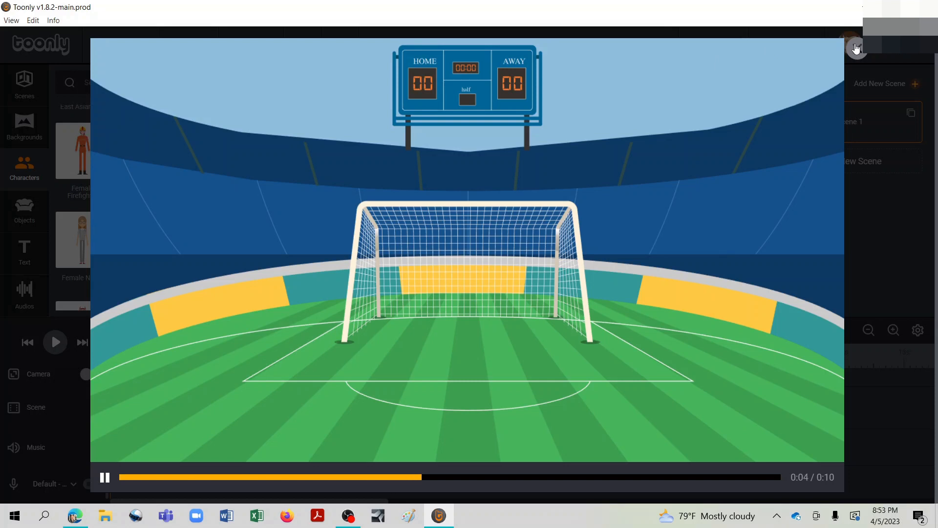
{"action": "left_click", "coordinate": [857, 48]}
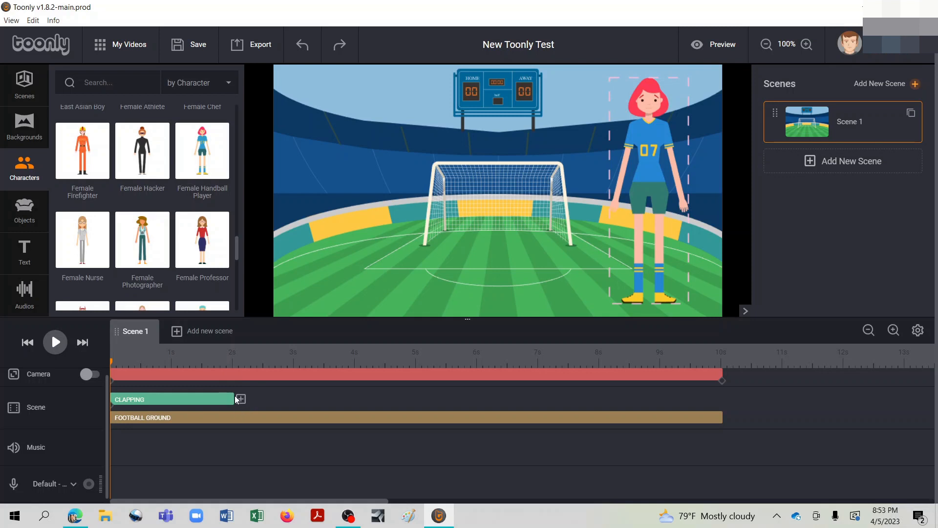
- Extend the Clapping clip to 10 seconds, matching the background's length, and preview the scene
{"action": "left_click_drag", "start_coordinate": [232, 399], "coordinate": [722, 392]}
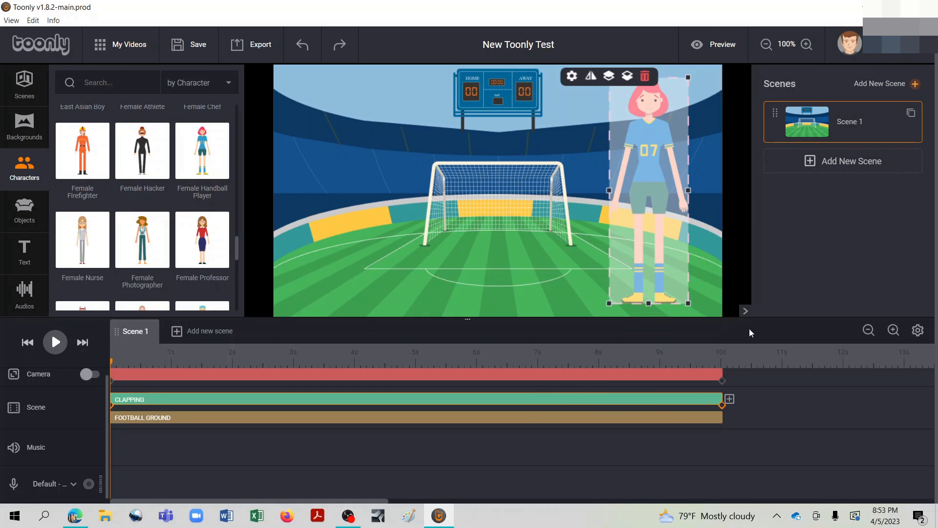
{"action": "left_click", "coordinate": [732, 47]}
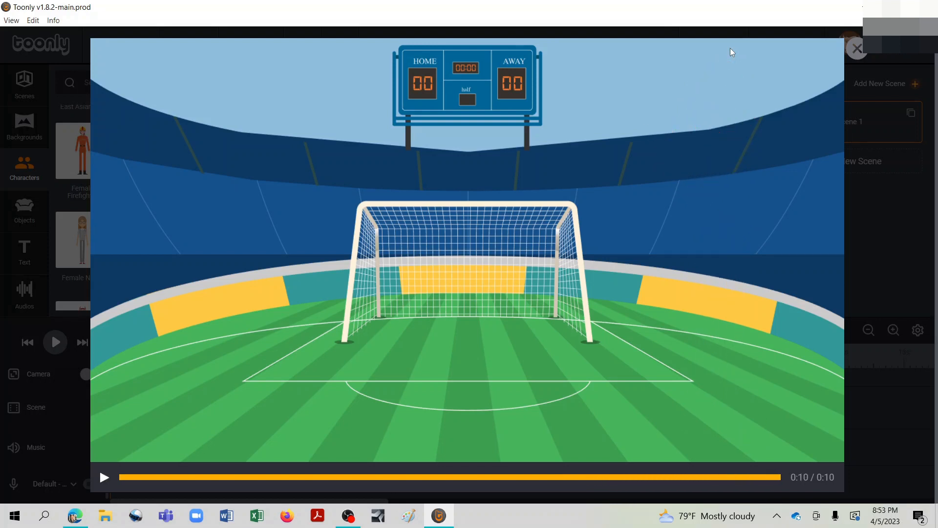
{"action": "left_click", "coordinate": [857, 48]}
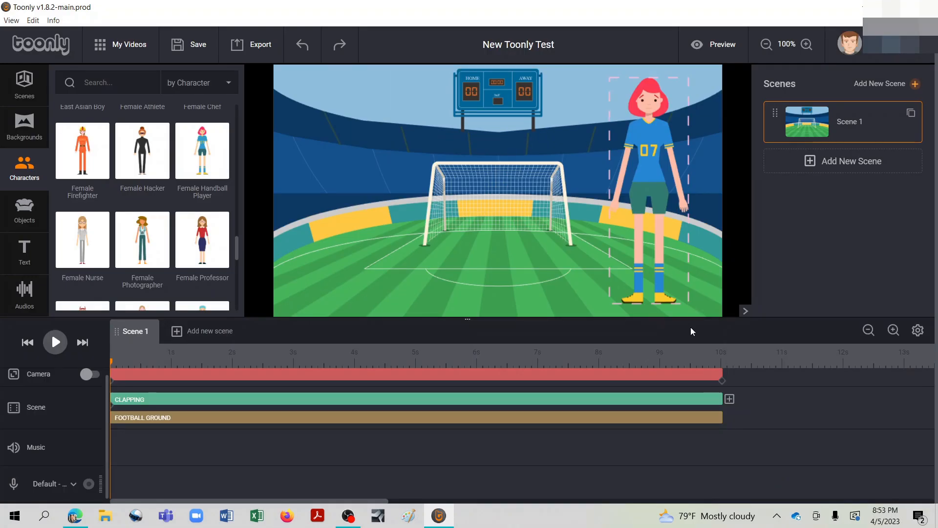
- Set the Clapping clip's In Effect and Out Effect to Instant, and preview the scene
{"action": "double_click", "coordinate": [428, 400]}
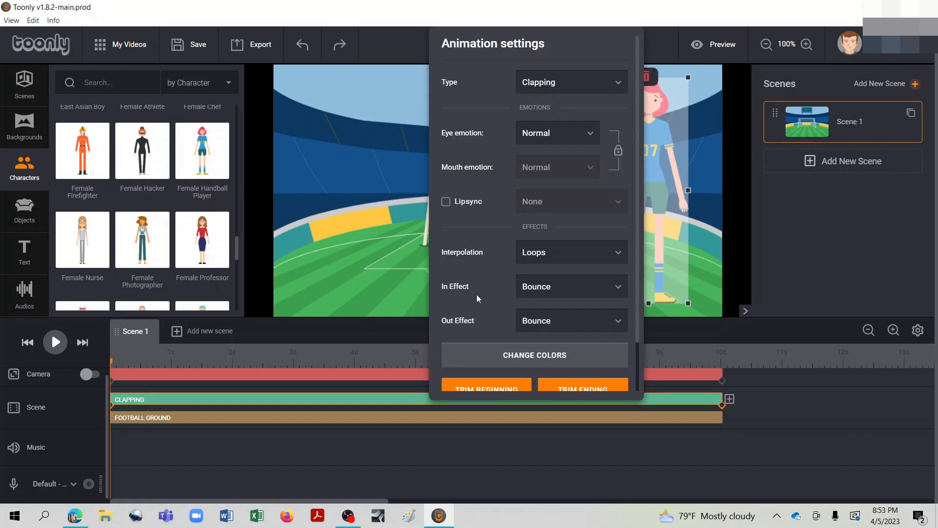
{"action": "scroll", "coordinate": [467, 282], "scroll_direction": "down", "scroll_amount": 1}
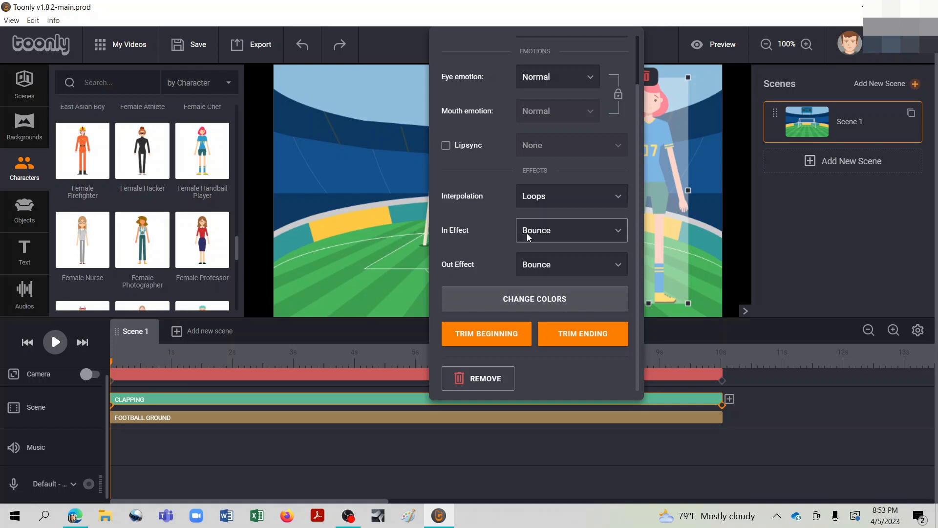
{"action": "left_click", "coordinate": [621, 230]}
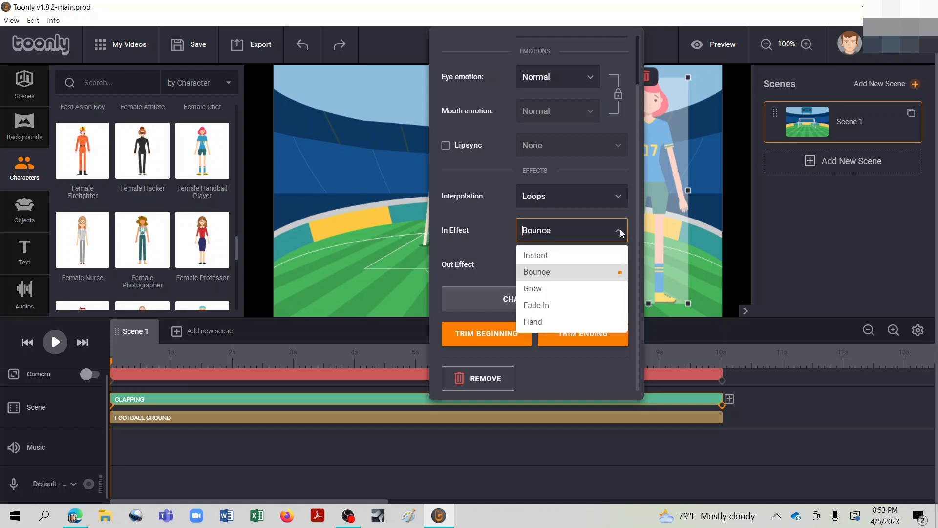
{"action": "left_click", "coordinate": [591, 256]}
{"action": "left_click", "coordinate": [616, 264]}
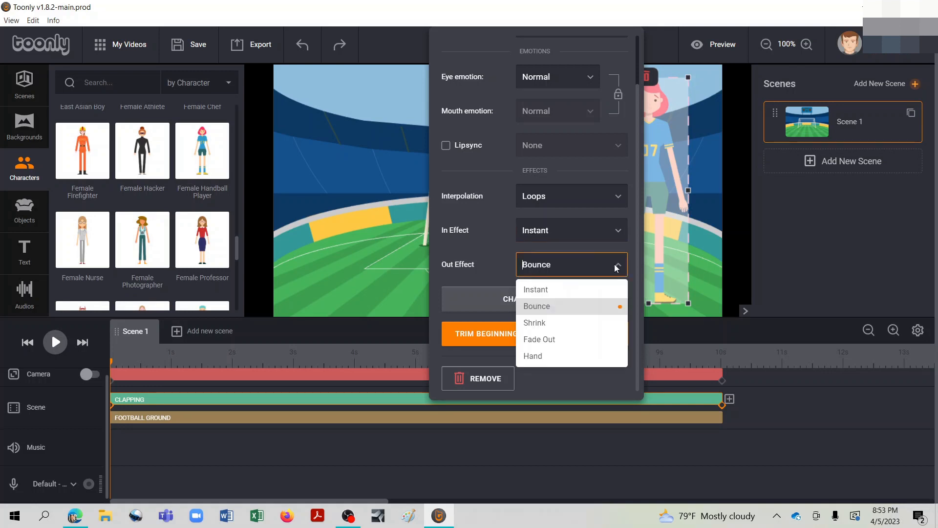
{"action": "left_click", "coordinate": [586, 290]}
{"action": "left_click", "coordinate": [384, 305]}
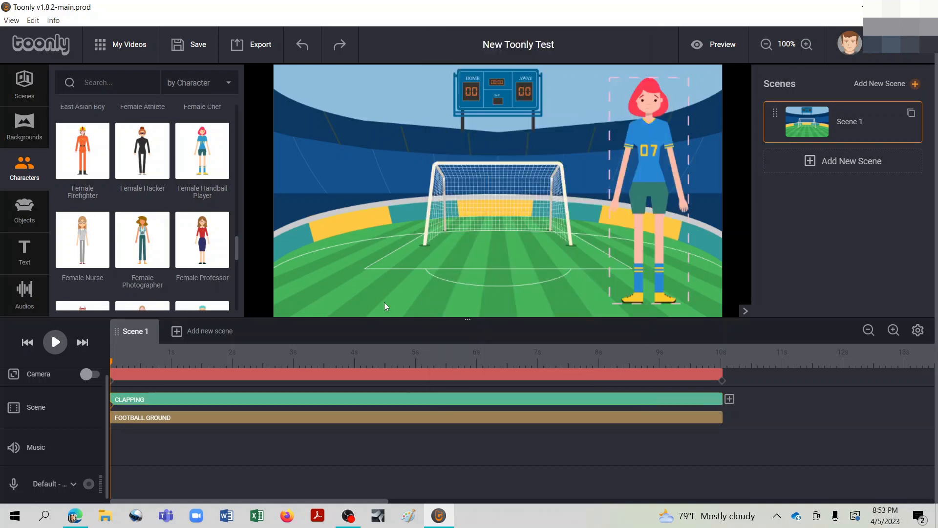
{"action": "left_click", "coordinate": [724, 46]}
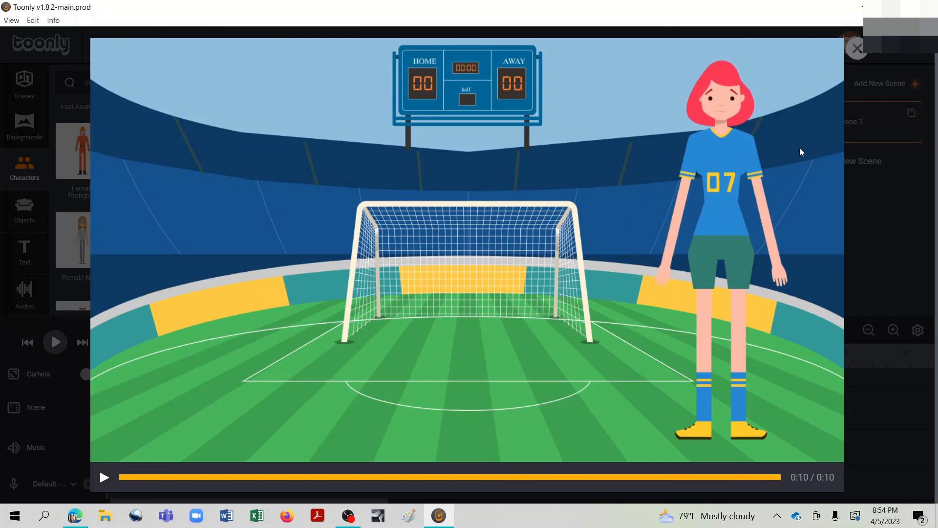
{"action": "left_click", "coordinate": [857, 48]}
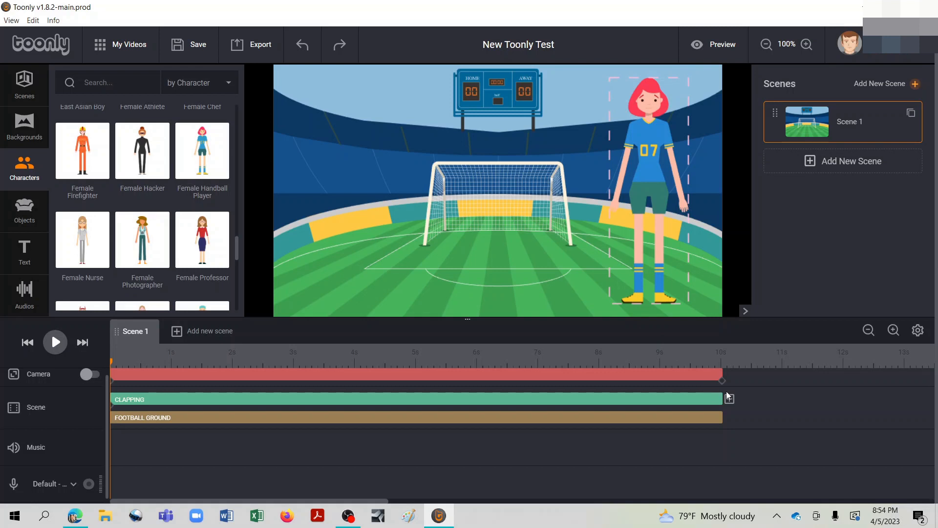
- Shorten the Clapping clip to about 3 seconds and add a Holding a mobile animation directly after it
{"action": "left_click_drag", "start_coordinate": [722, 399], "coordinate": [301, 398]}
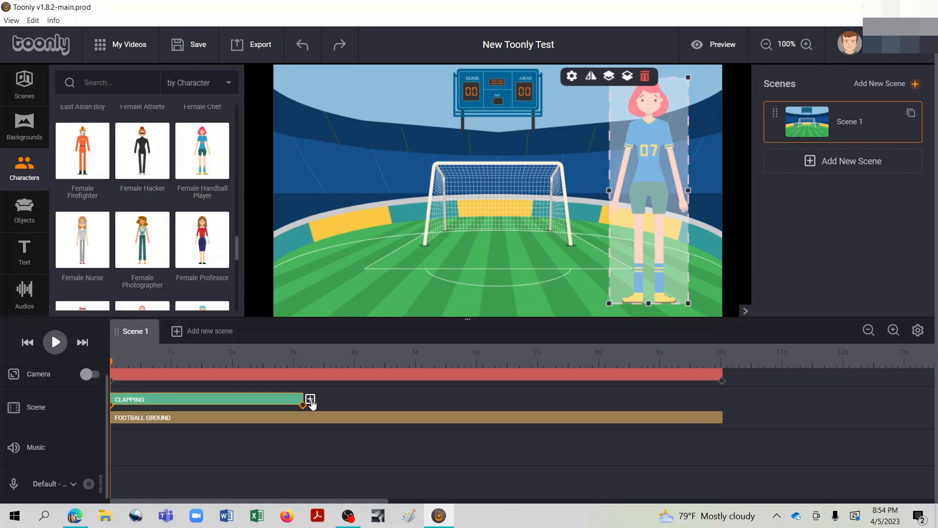
{"action": "left_click", "coordinate": [310, 400]}
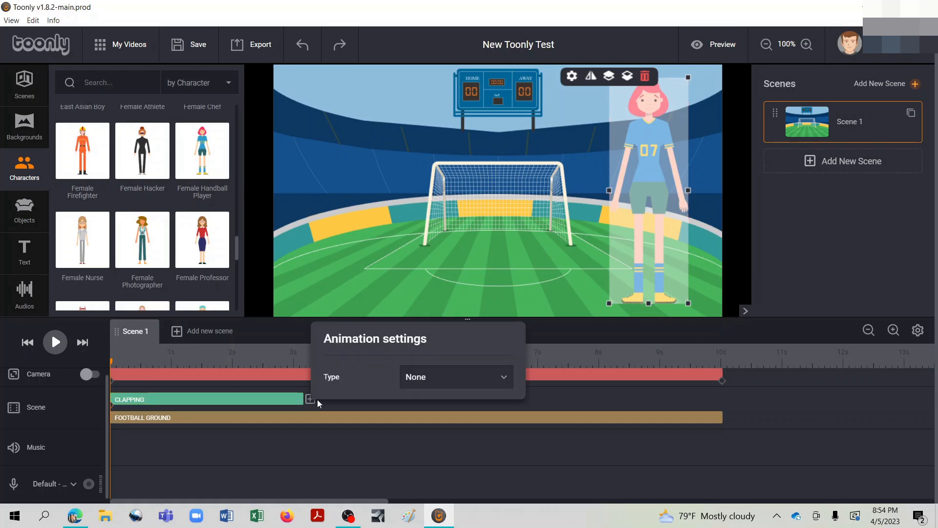
{"action": "left_click", "coordinate": [505, 377]}
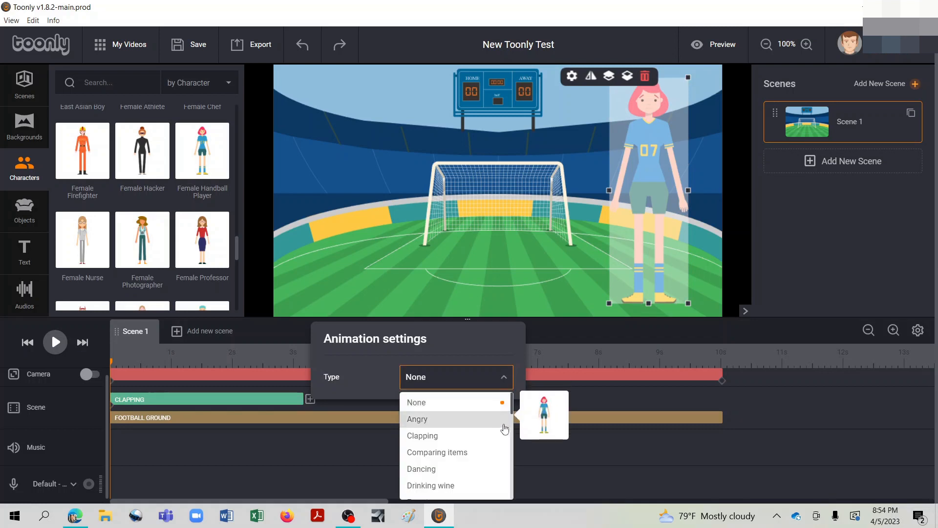
{"action": "scroll", "coordinate": [504, 430], "scroll_direction": "down", "scroll_amount": 3}
{"action": "scroll", "coordinate": [491, 433], "scroll_direction": "down", "scroll_amount": 2}
{"action": "scroll", "coordinate": [491, 433], "scroll_direction": "down", "scroll_amount": 3}
{"action": "scroll", "coordinate": [491, 433], "scroll_direction": "up", "scroll_amount": 3}
{"action": "scroll", "coordinate": [491, 433], "scroll_direction": "up", "scroll_amount": 2}
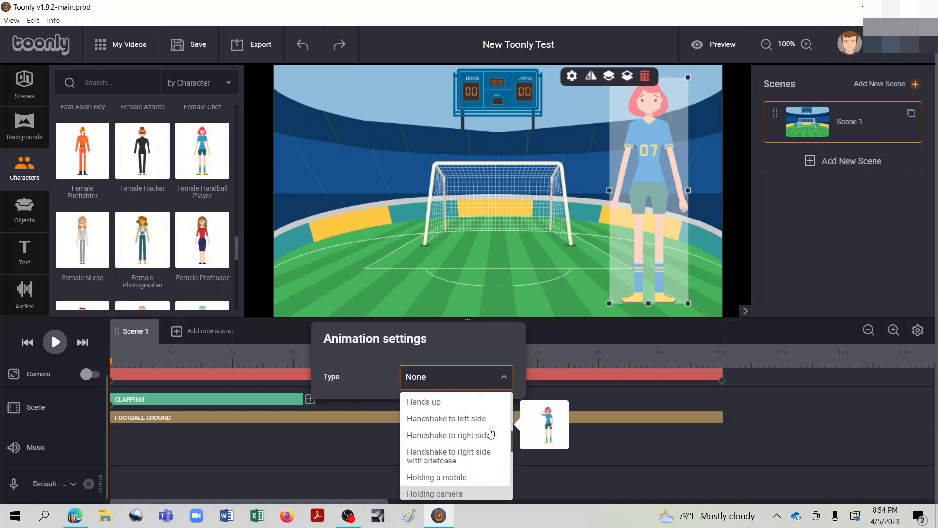
{"action": "left_click", "coordinate": [454, 478]}
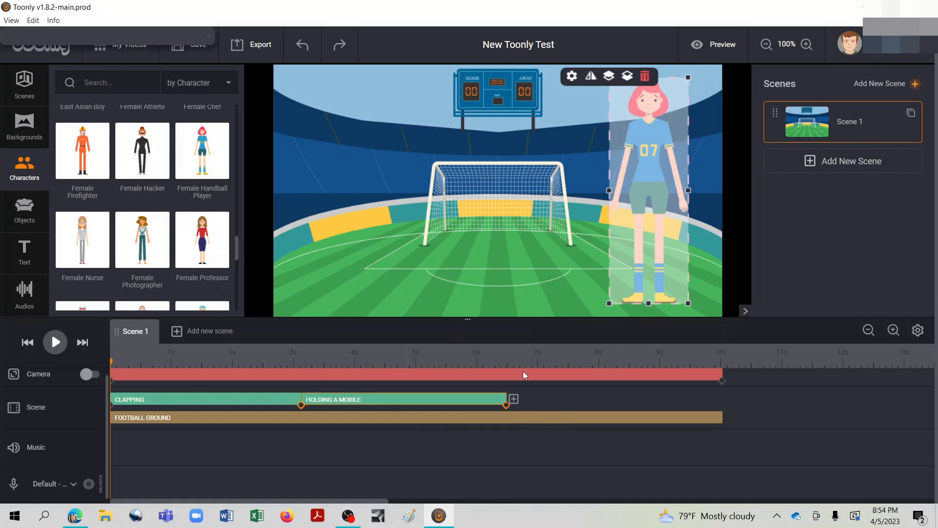
- Add an Idle animation to the handball player after the Holding a mobile clip
{"action": "left_click", "coordinate": [514, 401]}
{"action": "left_click", "coordinate": [703, 382]}
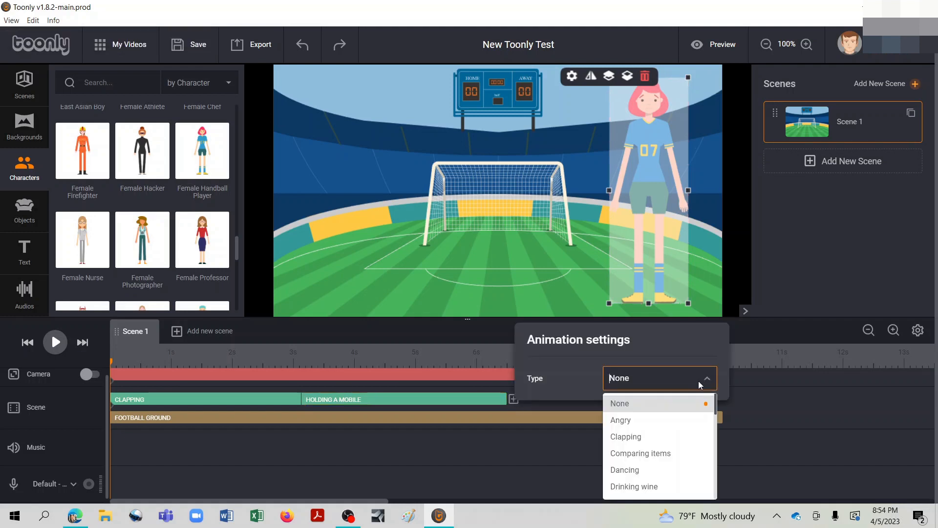
{"action": "scroll", "coordinate": [685, 445], "scroll_direction": "down", "scroll_amount": 15}
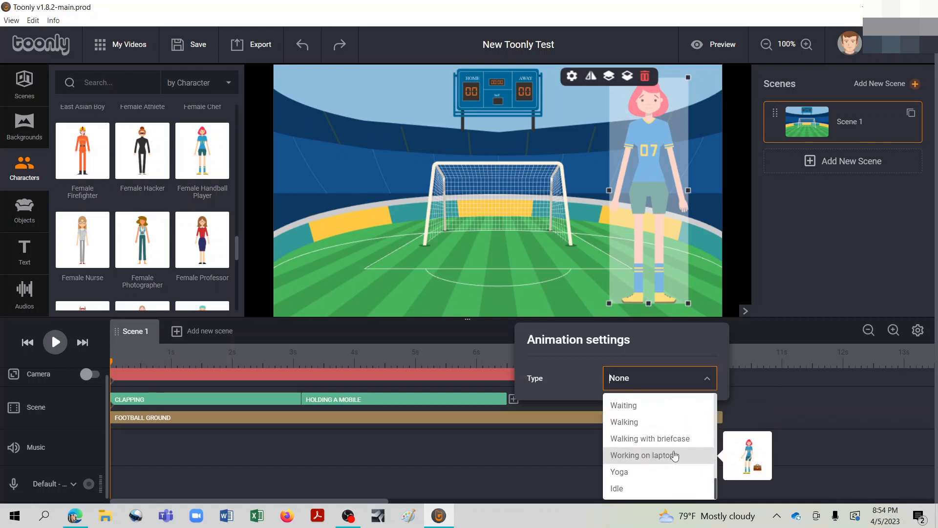
{"action": "left_click", "coordinate": [630, 489]}
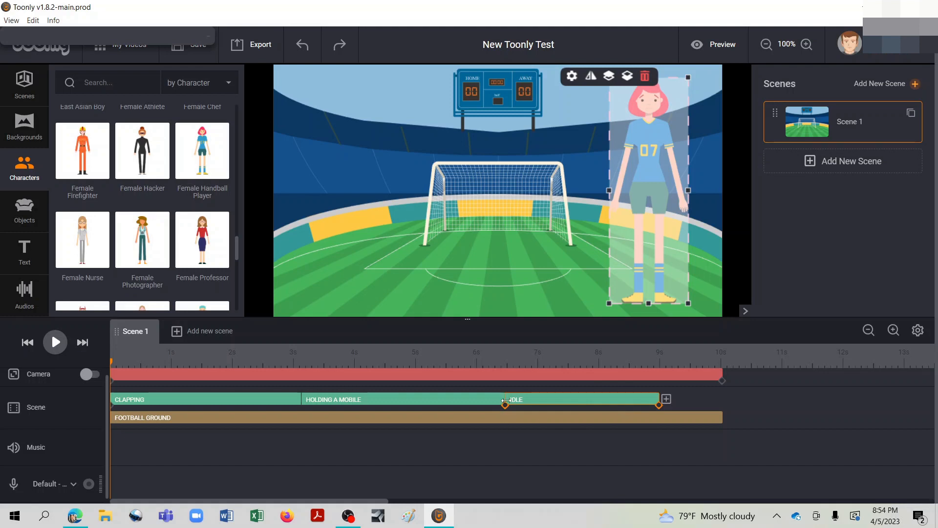
- Adjust the Idle clip to run from about 6.6 to 10 seconds, and preview the scene
{"action": "mouse_move", "coordinate": [506, 401]}
{"action": "left_mouse_down"}
{"action": "mouse_move", "coordinate": [523, 401]}
{"action": "mouse_move", "coordinate": [516, 401]}
{"action": "left_mouse_up"}
{"action": "left_click_drag", "start_coordinate": [658, 396], "coordinate": [721, 397]}
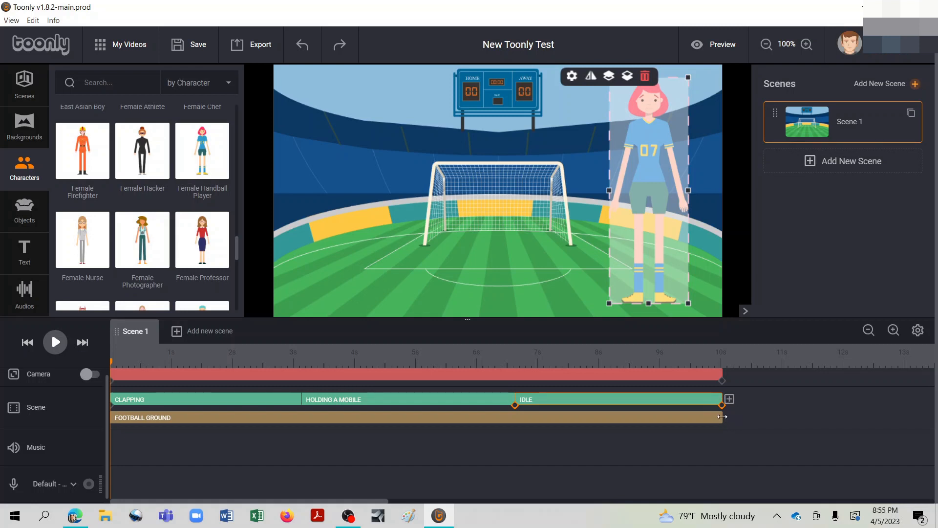
{"action": "left_click", "coordinate": [727, 46]}
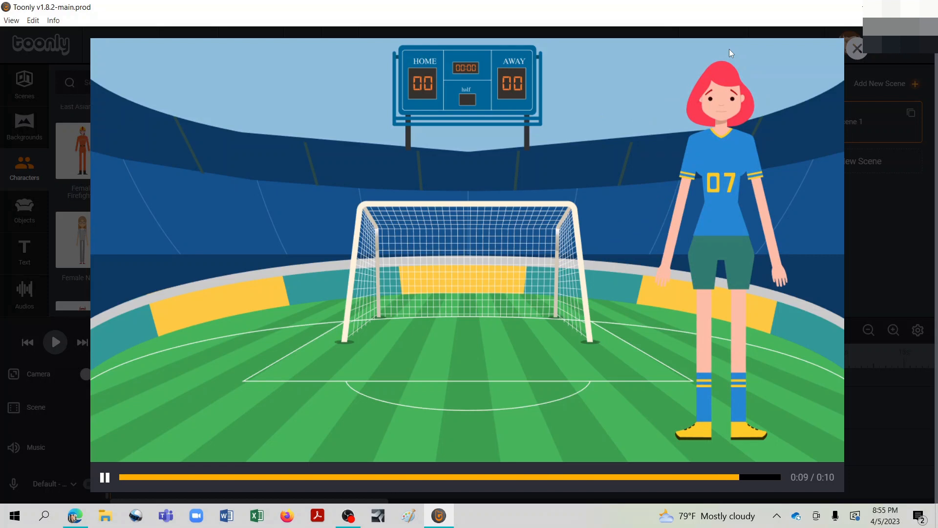
{"action": "left_click", "coordinate": [857, 48]}
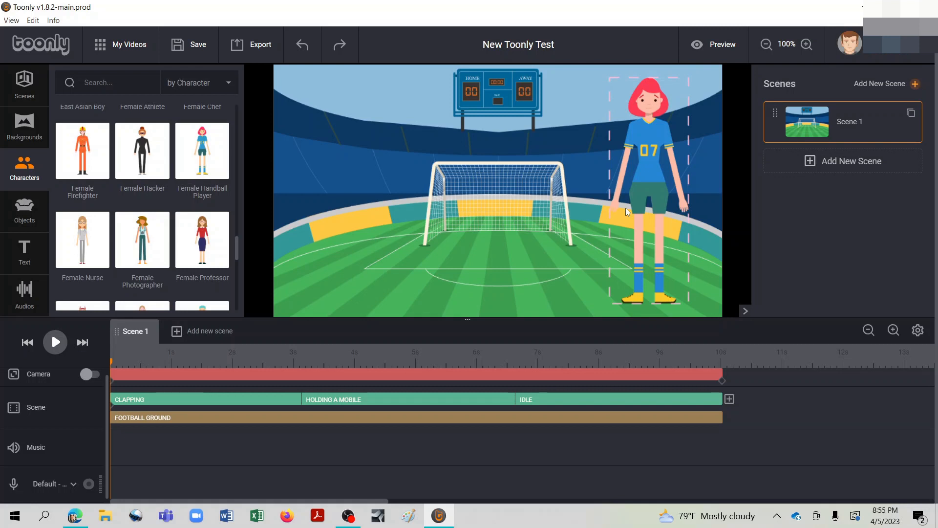
- Search the objects for "soccer", place the light-blue Soccer Ball beside the player's feet, and extend its clip to 10 seconds
{"action": "left_click", "coordinate": [30, 211]}
{"action": "left_click", "coordinate": [127, 87]}
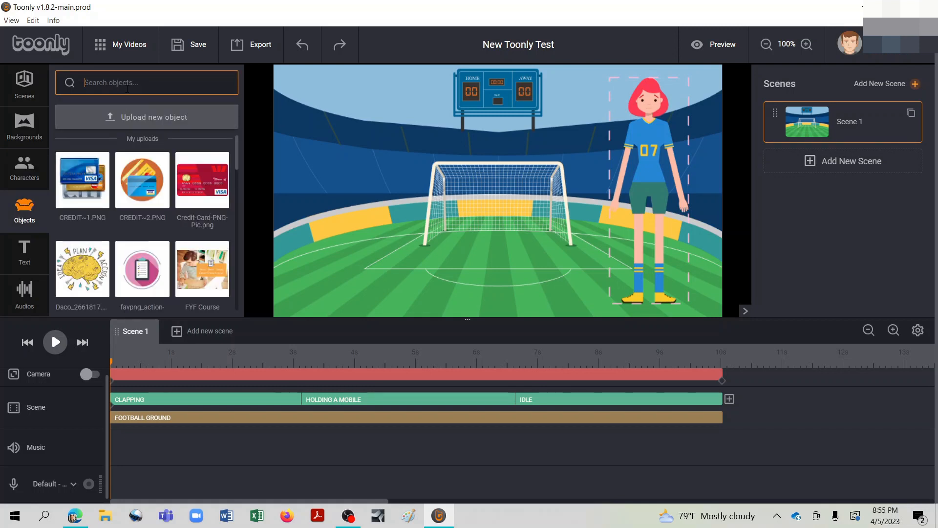
{"action": "type", "text": "soccer"}
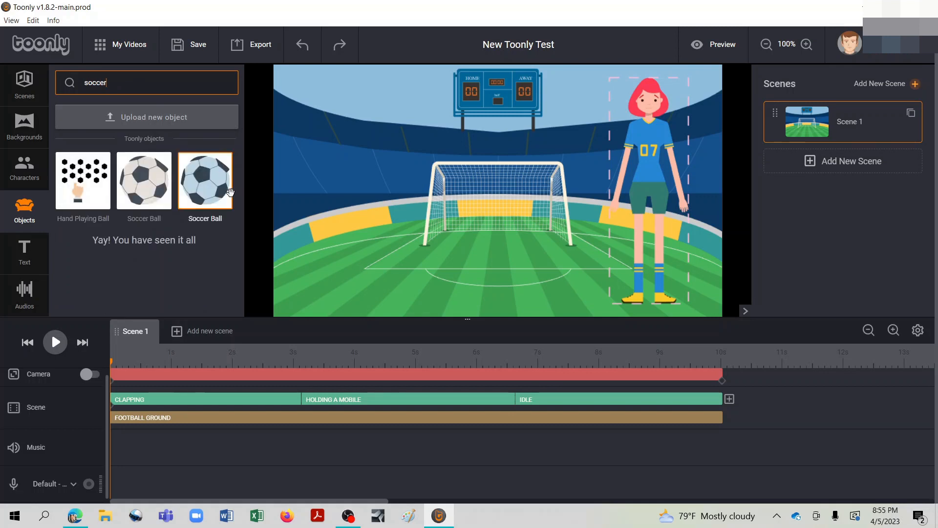
{"action": "left_click_drag", "start_coordinate": [214, 189], "coordinate": [596, 270]}
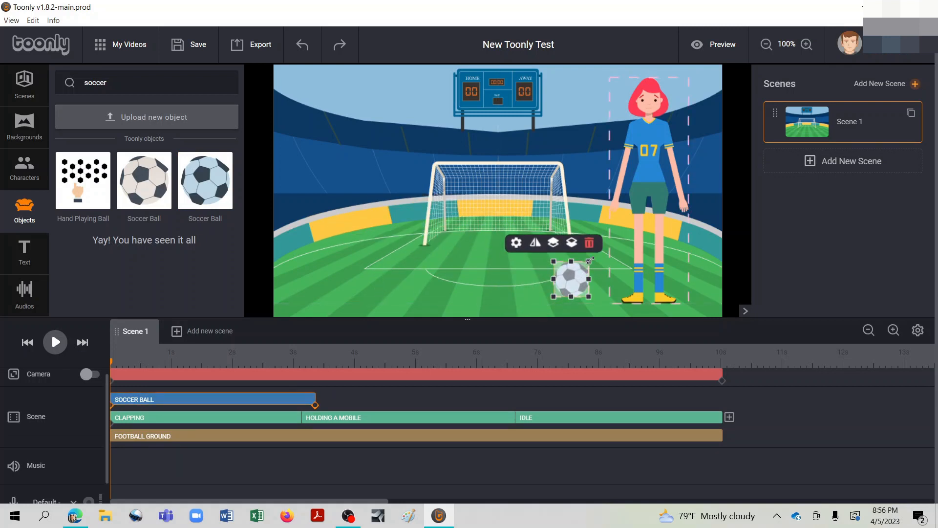
{"action": "left_click", "coordinate": [524, 285]}
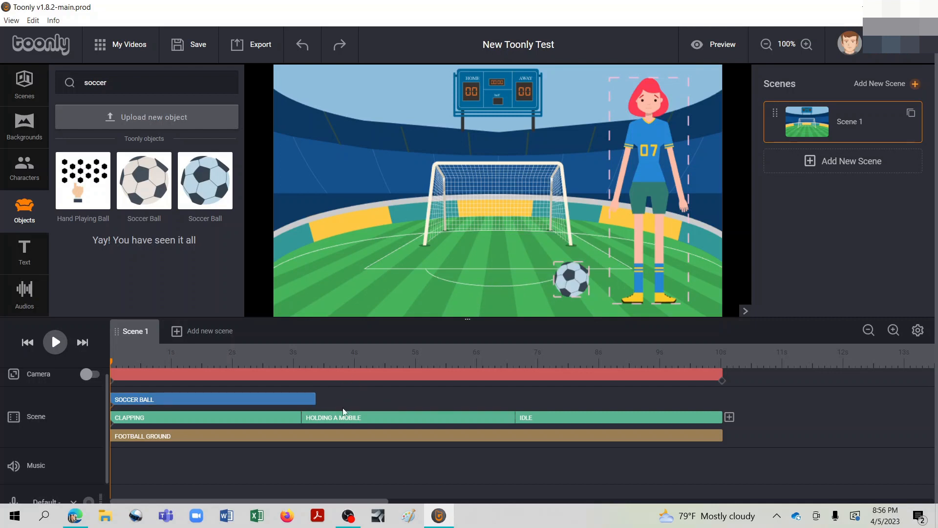
{"action": "left_click", "coordinate": [317, 402]}
{"action": "left_click_drag", "start_coordinate": [318, 400], "coordinate": [721, 386]}
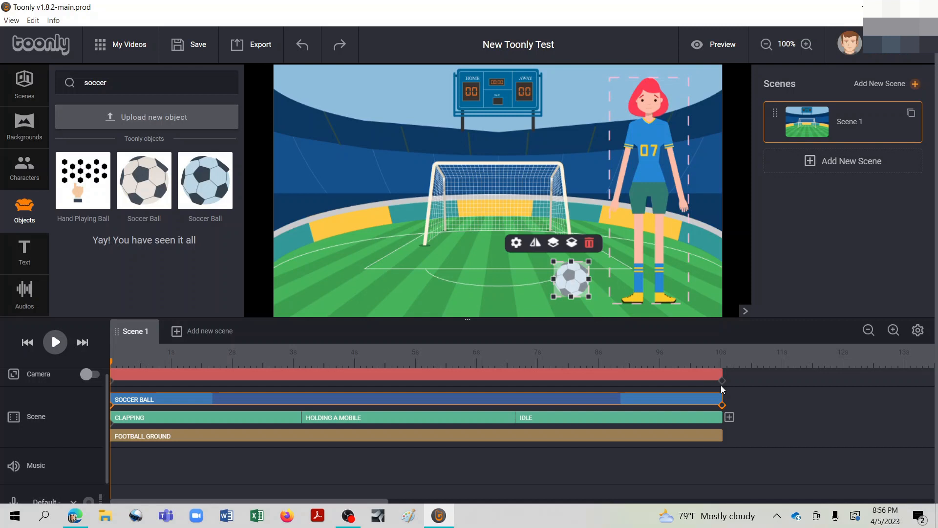
- Set the soccer ball's In Effect and Out Effect to Instant, and preview the scene
{"action": "double_click", "coordinate": [263, 402]}
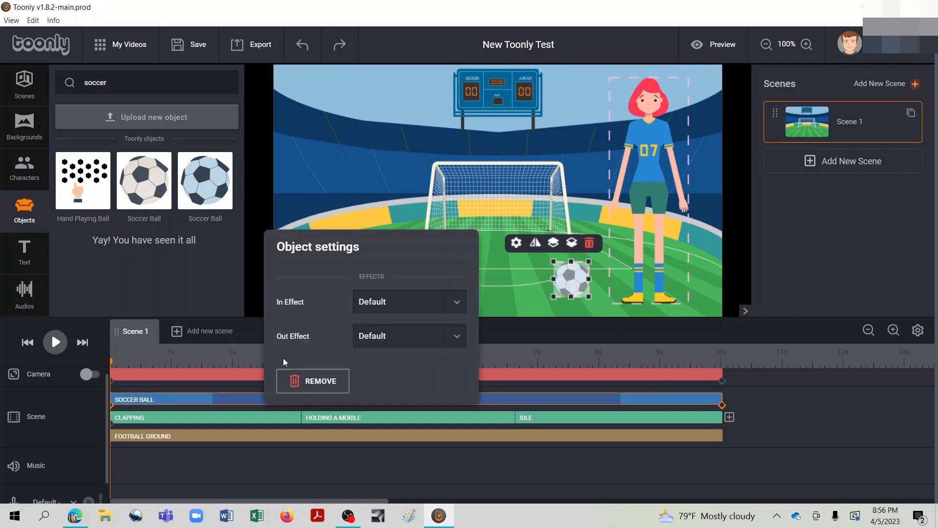
{"action": "left_click", "coordinate": [459, 305]}
{"action": "left_click", "coordinate": [424, 343]}
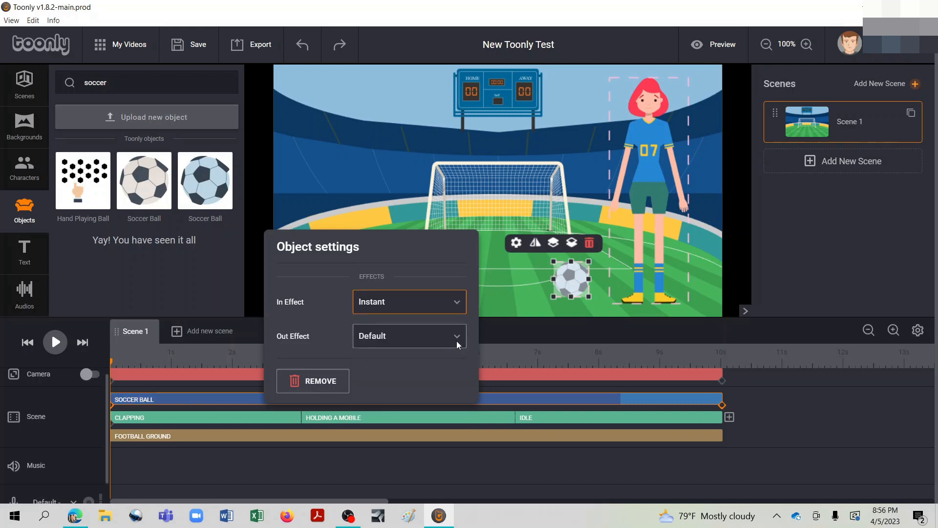
{"action": "left_click", "coordinate": [456, 341]}
{"action": "left_click", "coordinate": [436, 374]}
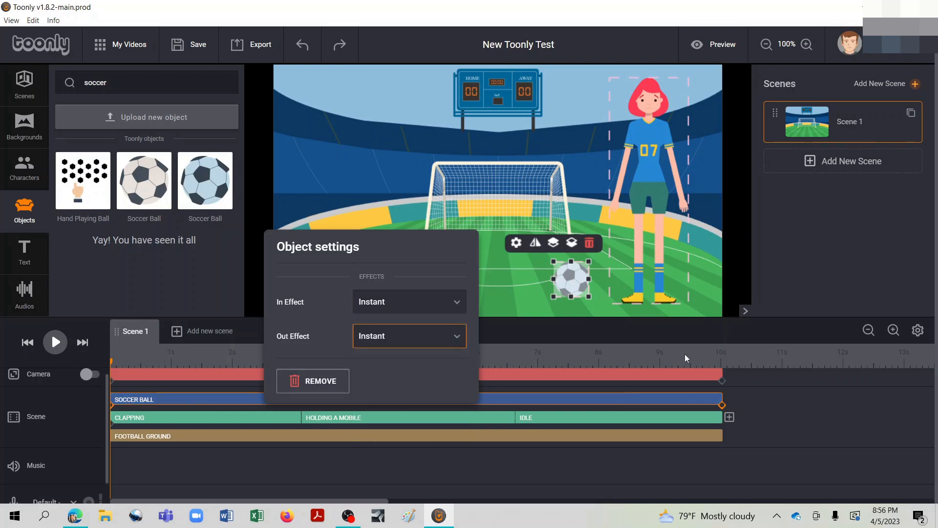
{"action": "left_click", "coordinate": [773, 385]}
{"action": "left_click", "coordinate": [727, 47]}
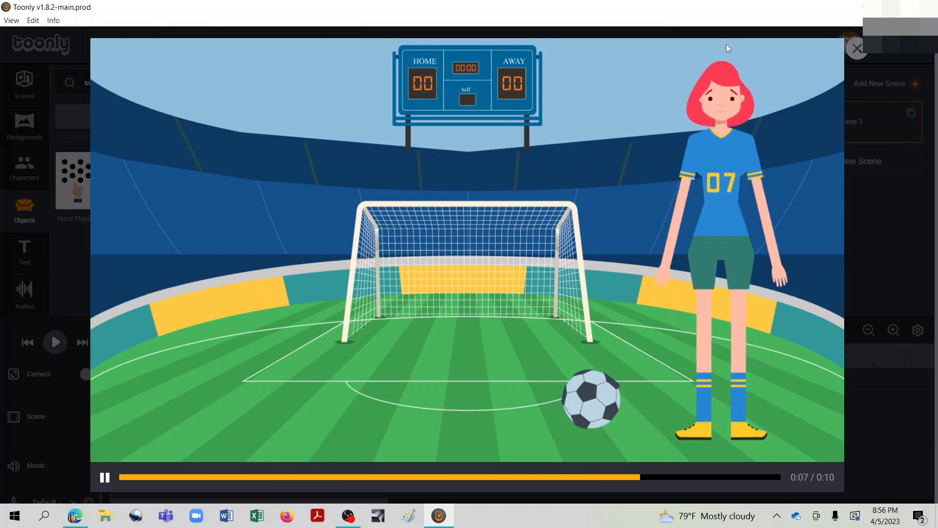
{"action": "left_click", "coordinate": [856, 49]}
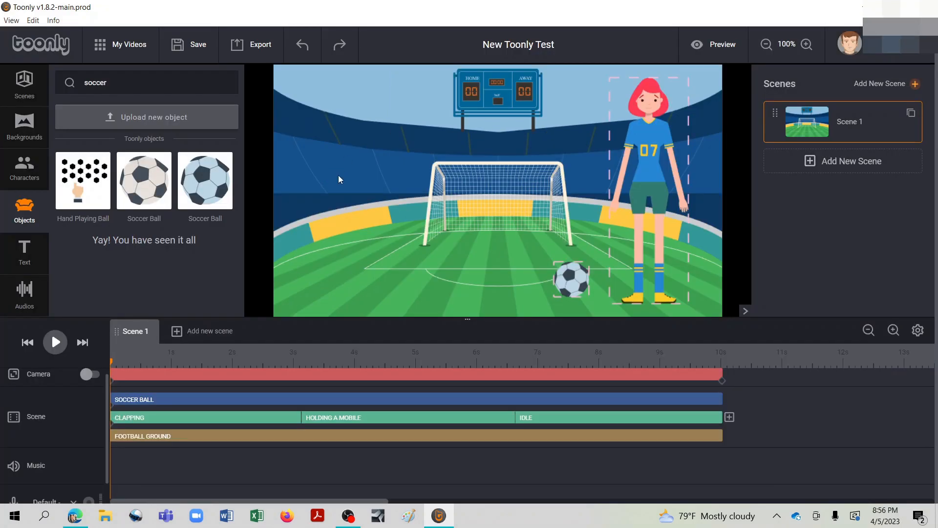
- Place a Smooth Text element in the stands left of the goal and open its text settings
{"action": "left_click", "coordinate": [33, 255]}
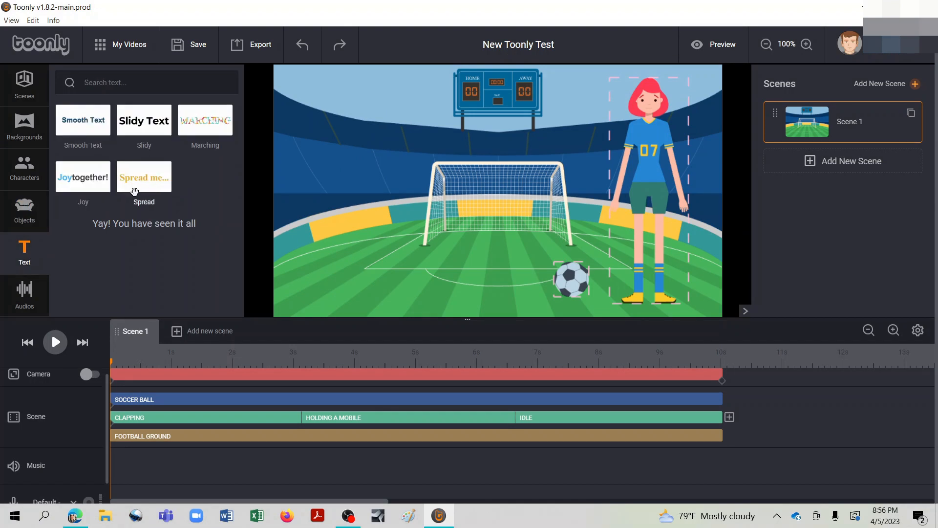
{"action": "left_click_drag", "start_coordinate": [93, 134], "coordinate": [345, 160]}
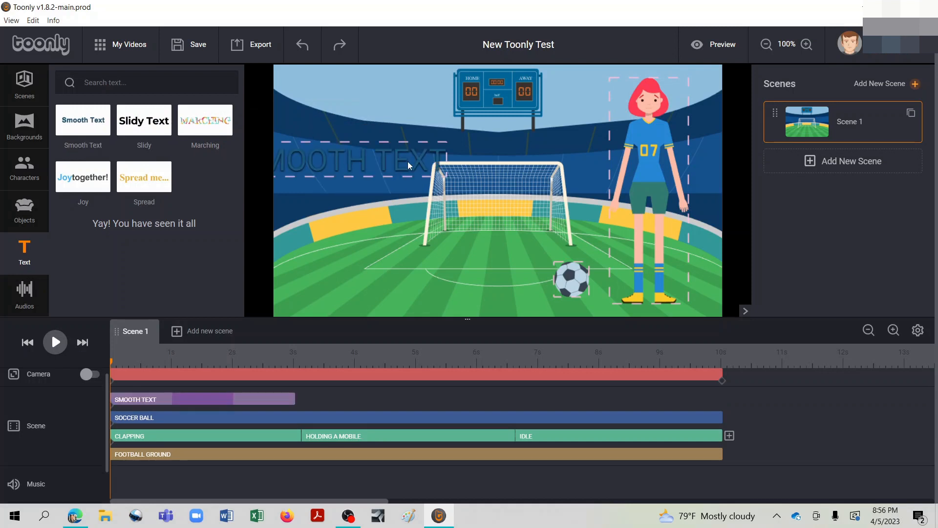
{"action": "double_click", "coordinate": [365, 163]}
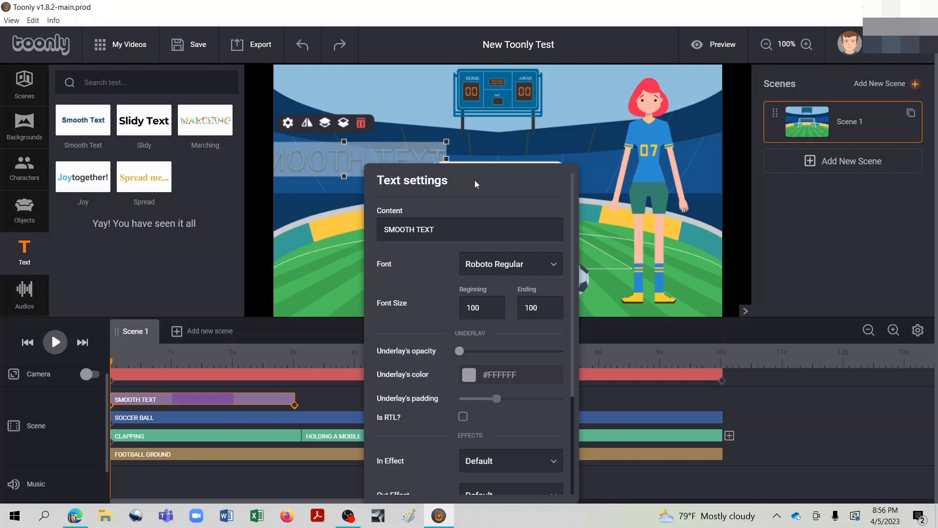
- Review the Smooth Text's content, font, size, underlay, effect, duration and color settings
{"action": "scroll", "coordinate": [458, 254], "scroll_direction": "down", "scroll_amount": 1}
{"action": "scroll", "coordinate": [457, 253], "scroll_direction": "down", "scroll_amount": 1}
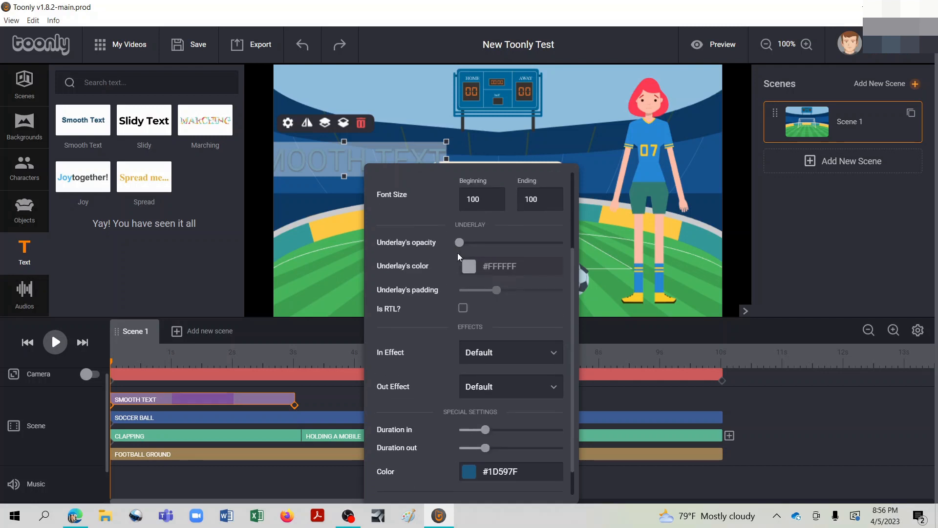
{"action": "scroll", "coordinate": [457, 253], "scroll_direction": "up", "scroll_amount": 3}
{"action": "left_click", "coordinate": [421, 230]}
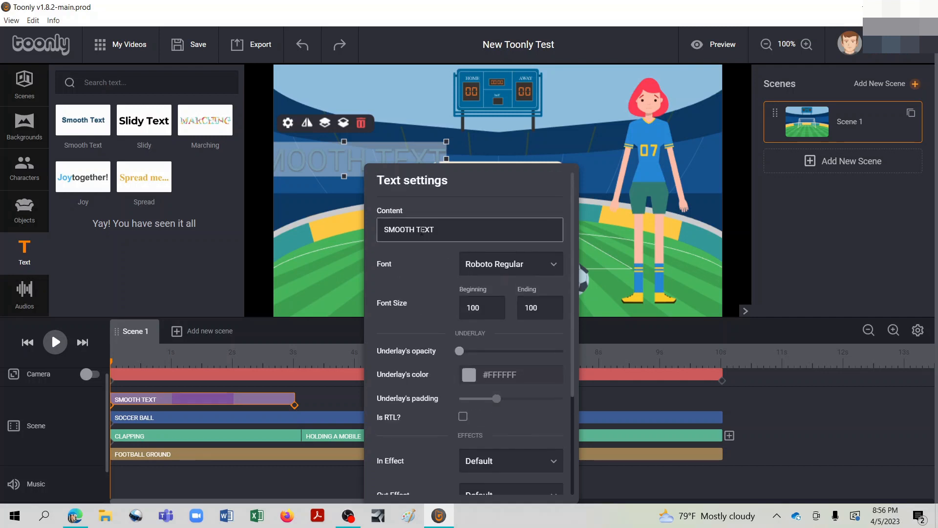
{"action": "scroll", "coordinate": [448, 313], "scroll_direction": "down", "scroll_amount": 3}
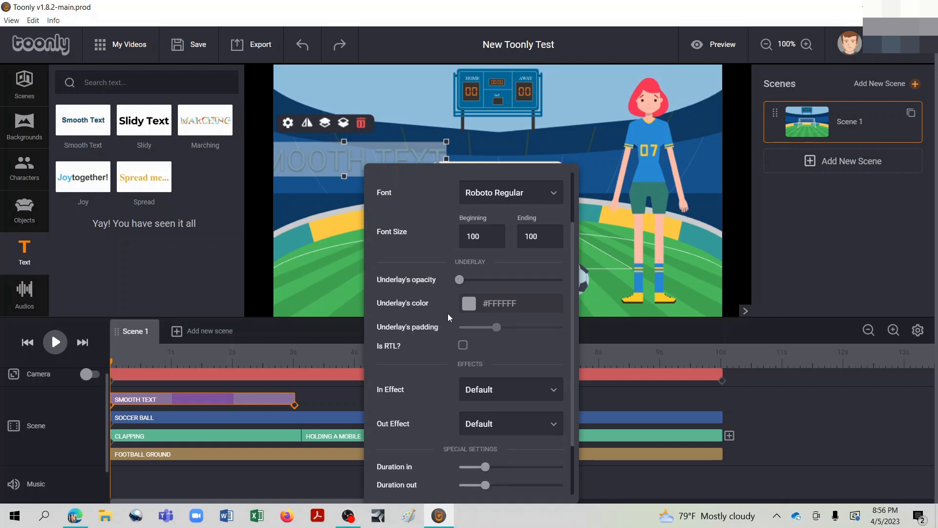
{"action": "scroll", "coordinate": [446, 314], "scroll_direction": "up", "scroll_amount": 4}
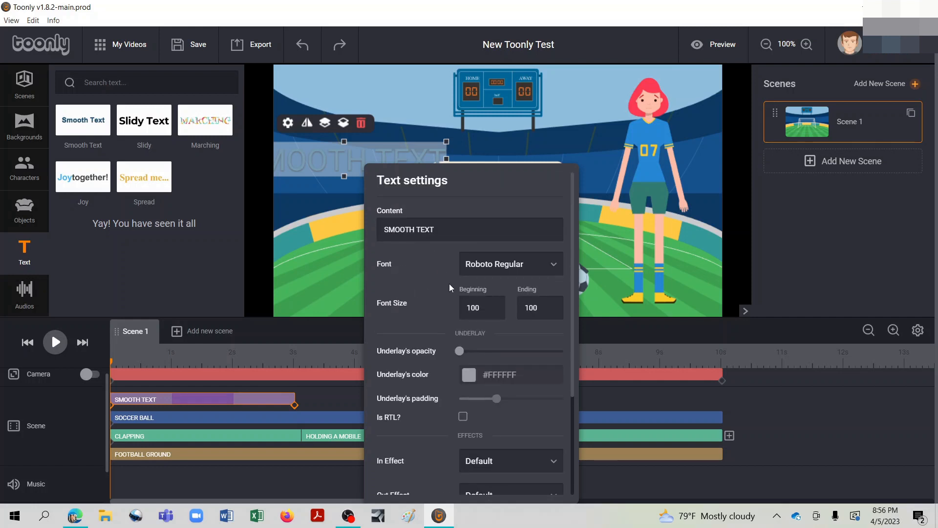
- Replace the Smooth Text content with "This is a test!!" and set its font to PatrickHand
{"action": "left_click_drag", "start_coordinate": [381, 231], "coordinate": [459, 238]}
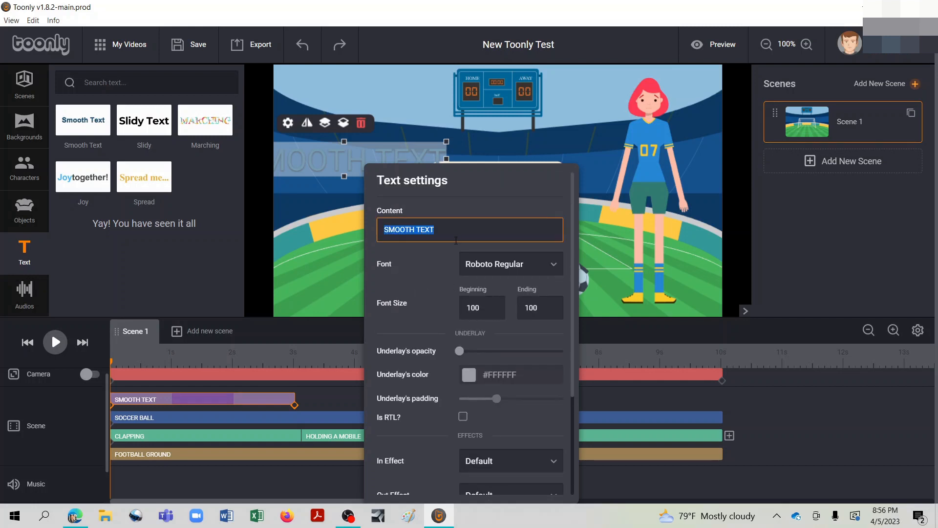
{"action": "key", "text": "BackSpace"}
{"action": "left_click", "coordinate": [483, 205]}
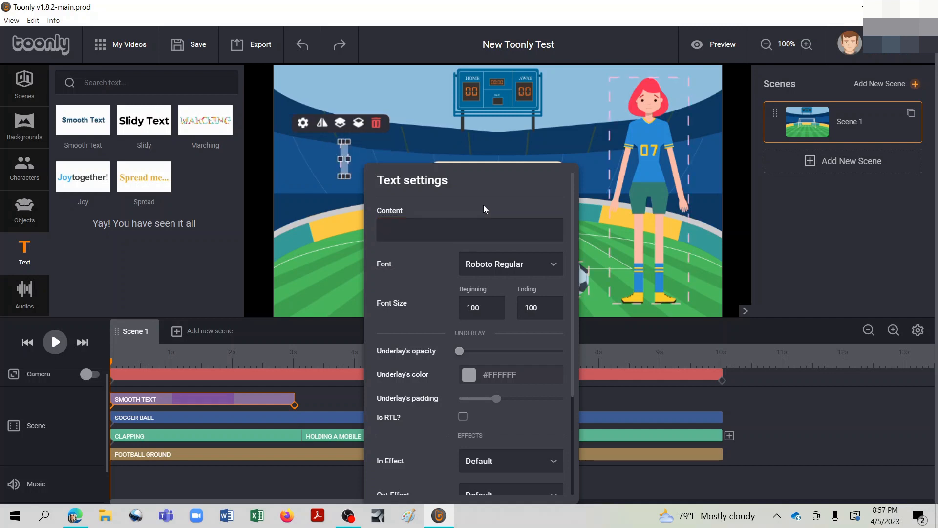
{"action": "left_click", "coordinate": [428, 237]}
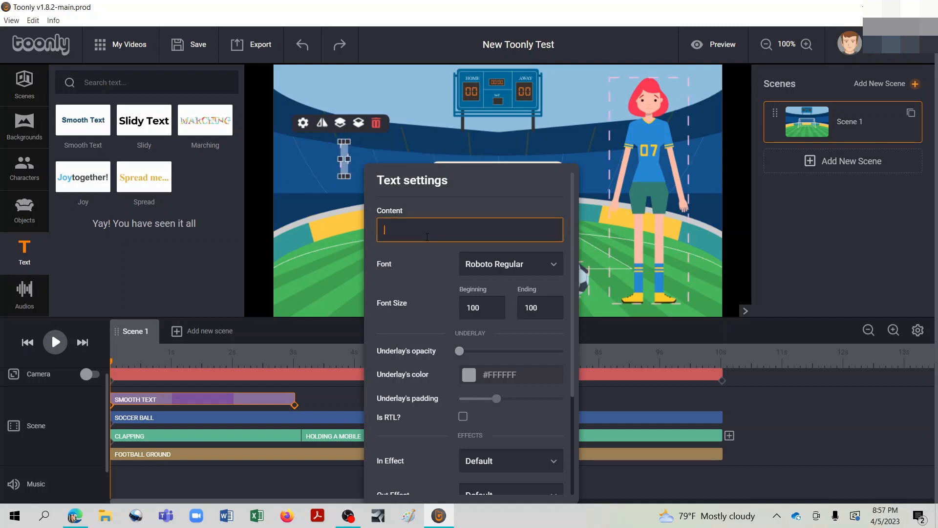
{"action": "type", "text": "This is a"}
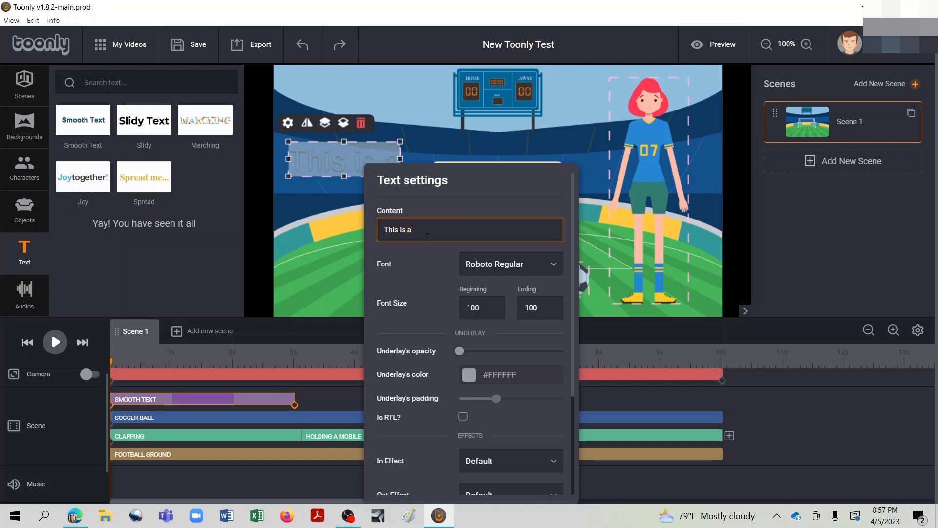
{"action": "type", "text": " test!!"}
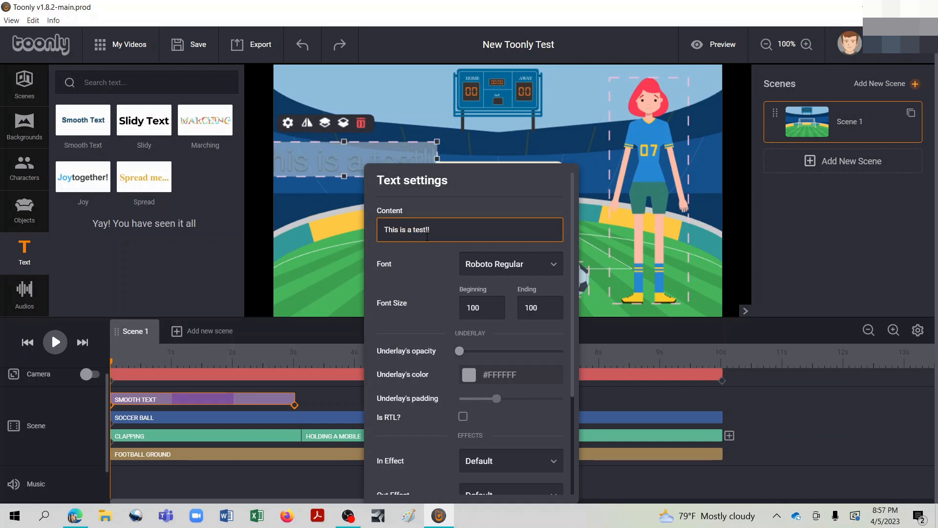
{"action": "left_click", "coordinate": [553, 267]}
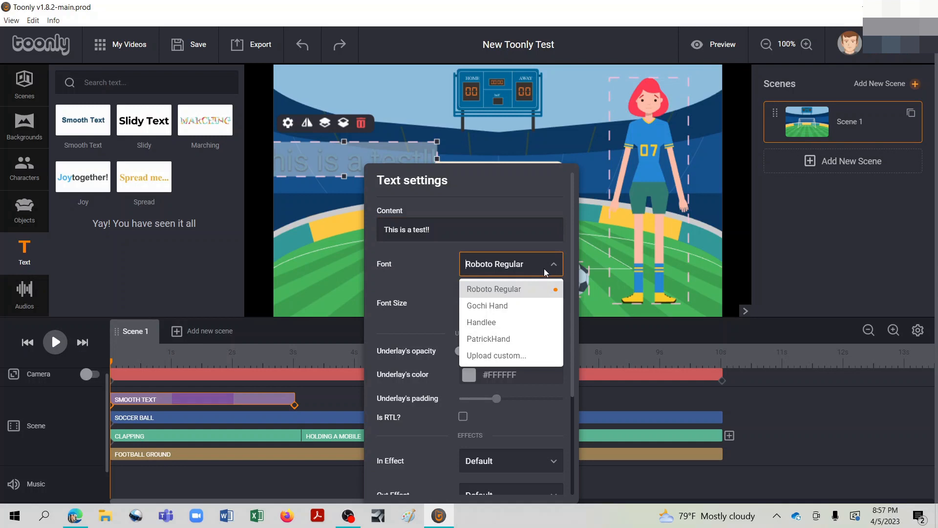
{"action": "left_click", "coordinate": [504, 338]}
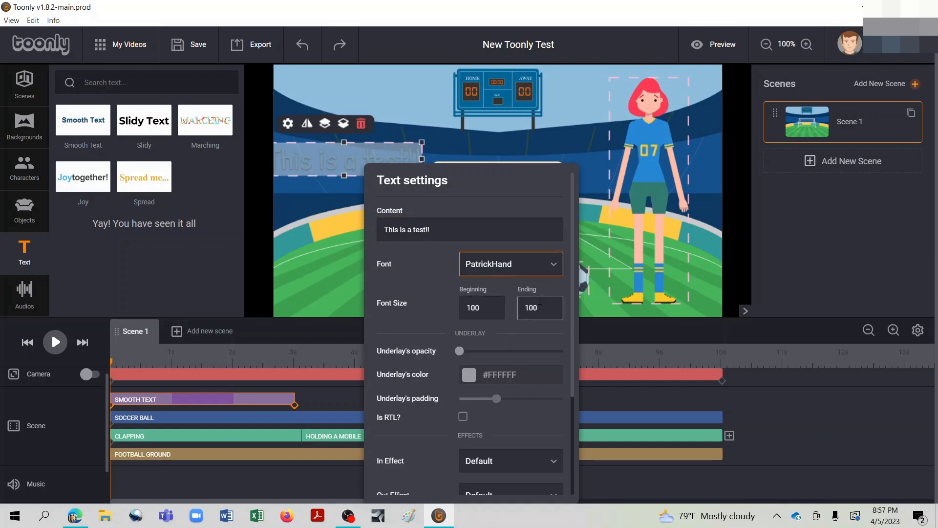
{"action": "left_click", "coordinate": [335, 248]}
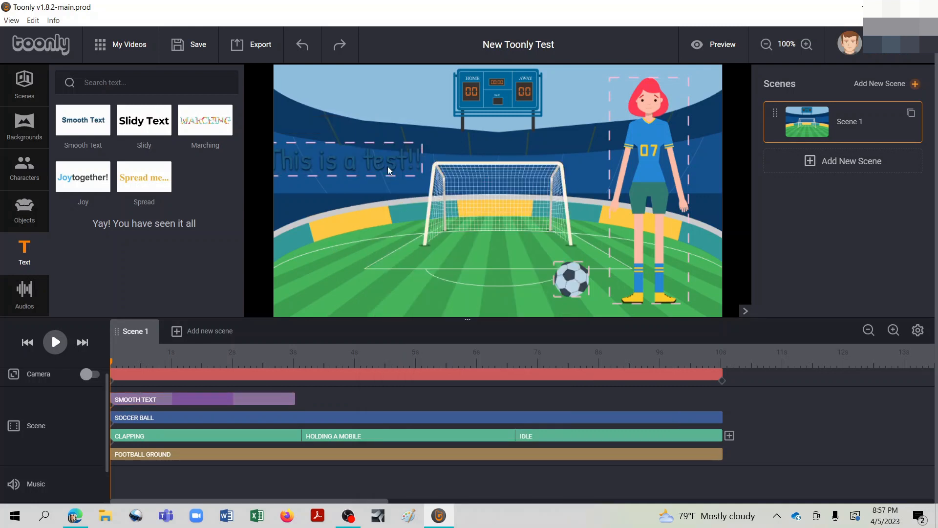
- Try the title in the sky beside the scoreboard and reposition it over the stands left of the scoreboard posts
{"action": "left_click_drag", "start_coordinate": [373, 168], "coordinate": [405, 95]}
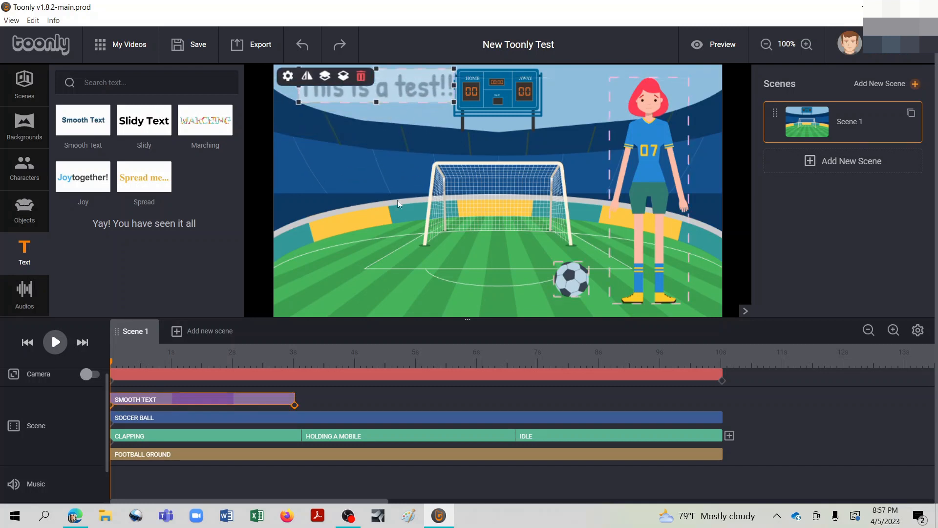
{"action": "left_click", "coordinate": [401, 182]}
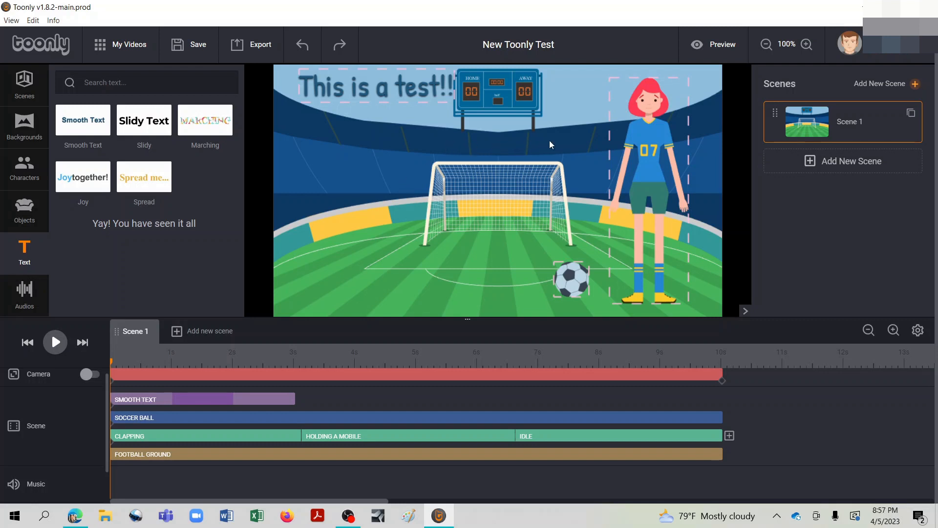
{"action": "left_click_drag", "start_coordinate": [425, 90], "coordinate": [408, 148]}
- Change the title's text color to white (#FFFFFF) using the preset palette
{"action": "double_click", "coordinate": [409, 148]}
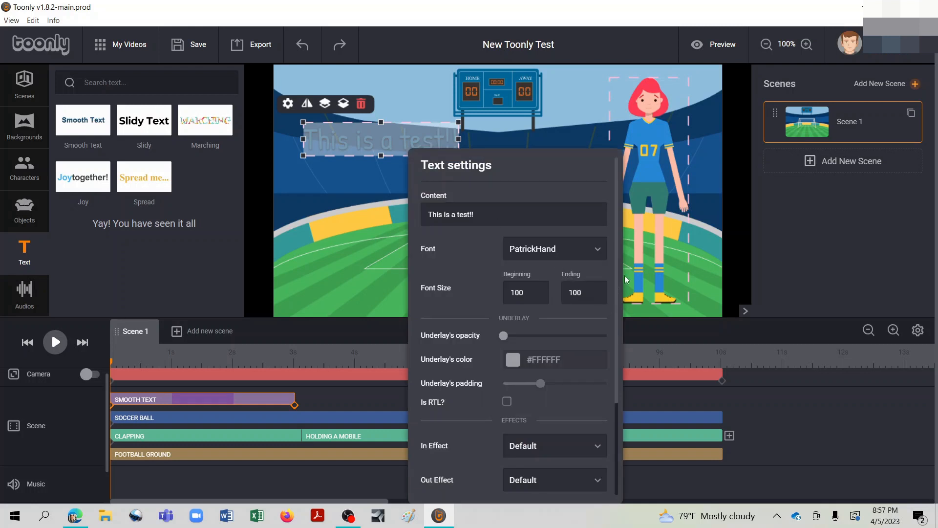
{"action": "left_click_drag", "start_coordinate": [617, 266], "coordinate": [615, 365]}
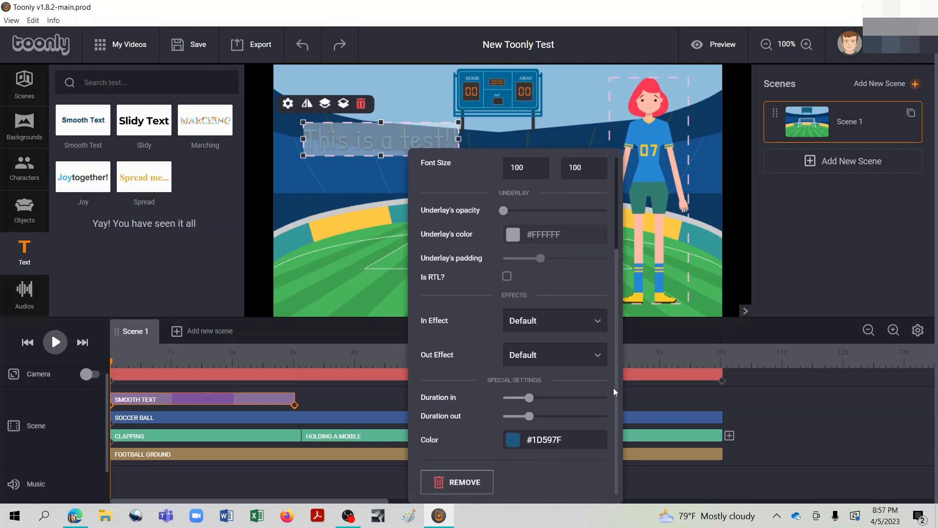
{"action": "left_click", "coordinate": [514, 440]}
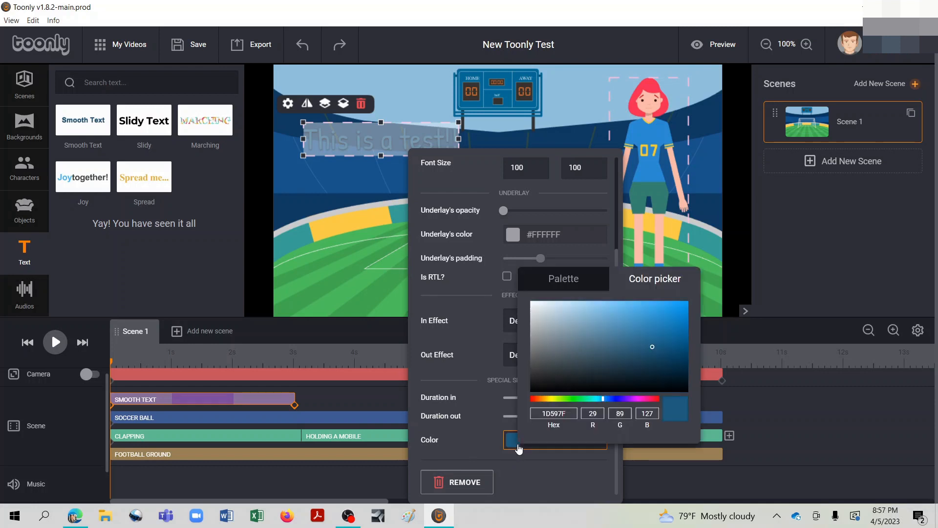
{"action": "left_click", "coordinate": [565, 279]}
{"action": "scroll", "coordinate": [659, 338], "scroll_direction": "down", "scroll_amount": 5}
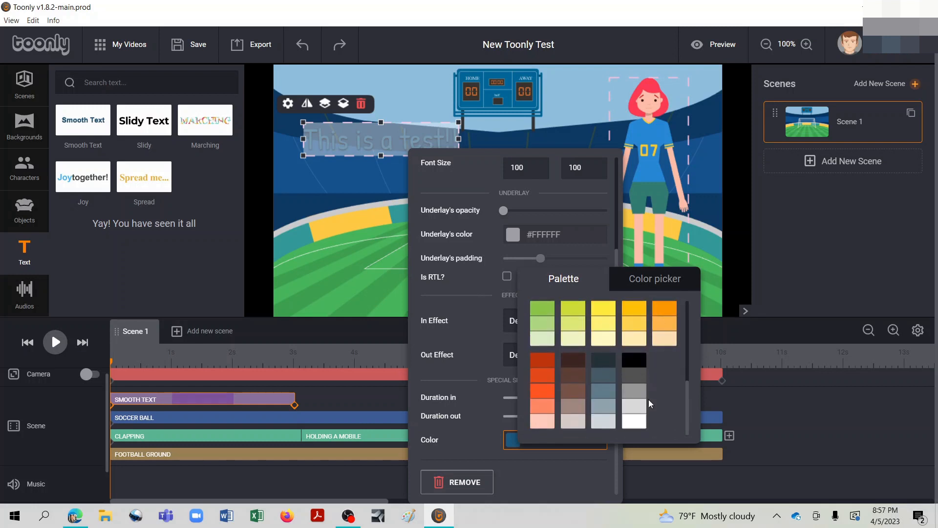
{"action": "left_click", "coordinate": [638, 424]}
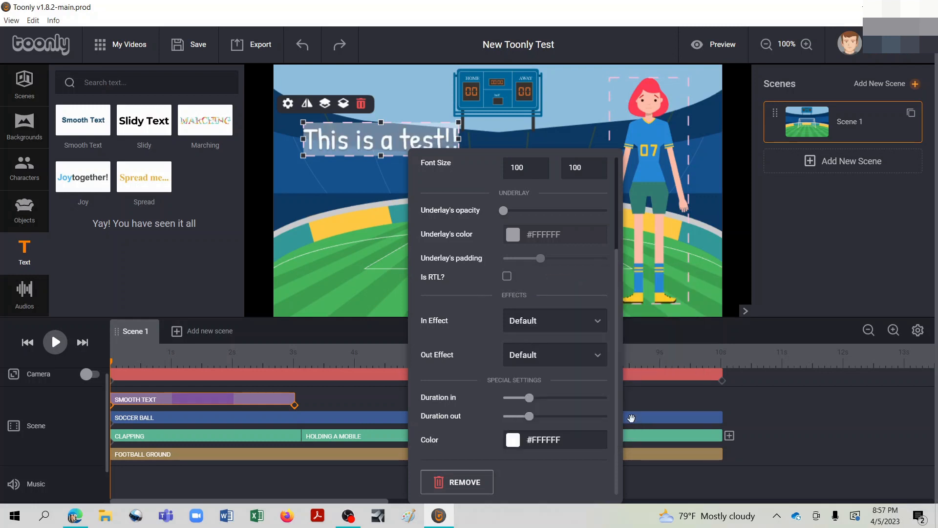
{"action": "left_click", "coordinate": [375, 235]}
- Move the title to the stands directly above the goal and enlarge it slightly, to a font size of about 106
{"action": "left_click", "coordinate": [415, 139]}
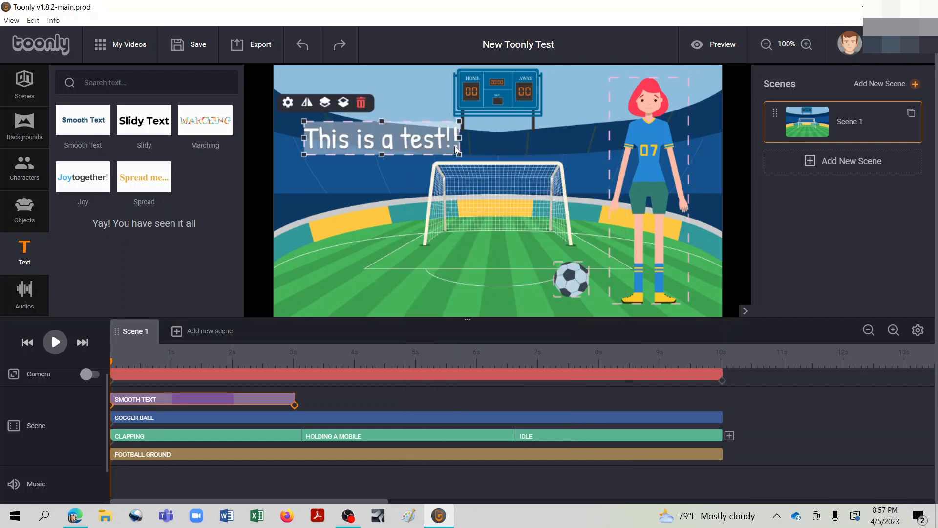
{"action": "left_click_drag", "start_coordinate": [420, 140], "coordinate": [578, 120]}
{"action": "left_click_drag", "start_coordinate": [525, 141], "coordinate": [525, 139]}
{"action": "left_click", "coordinate": [562, 93]}
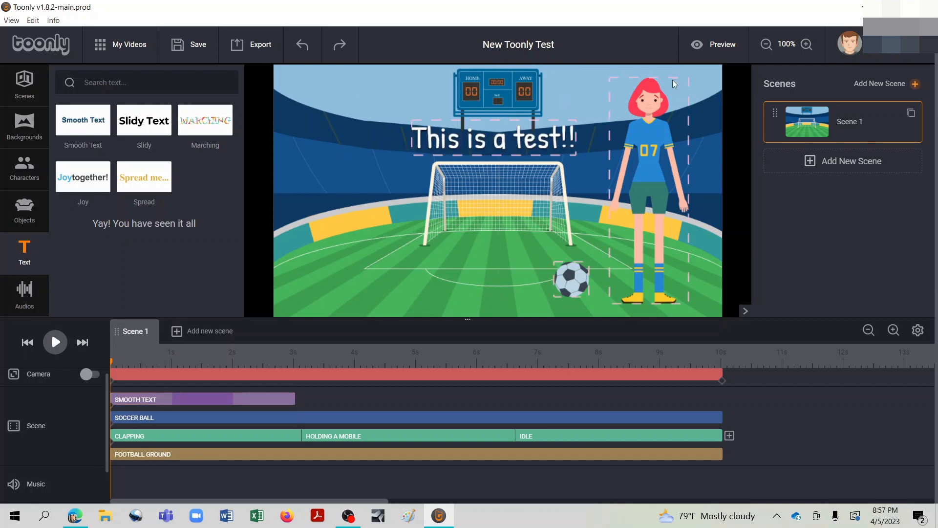
- Preview the scene and extend the Smooth Text clip to about 9 seconds
{"action": "left_click", "coordinate": [723, 44]}
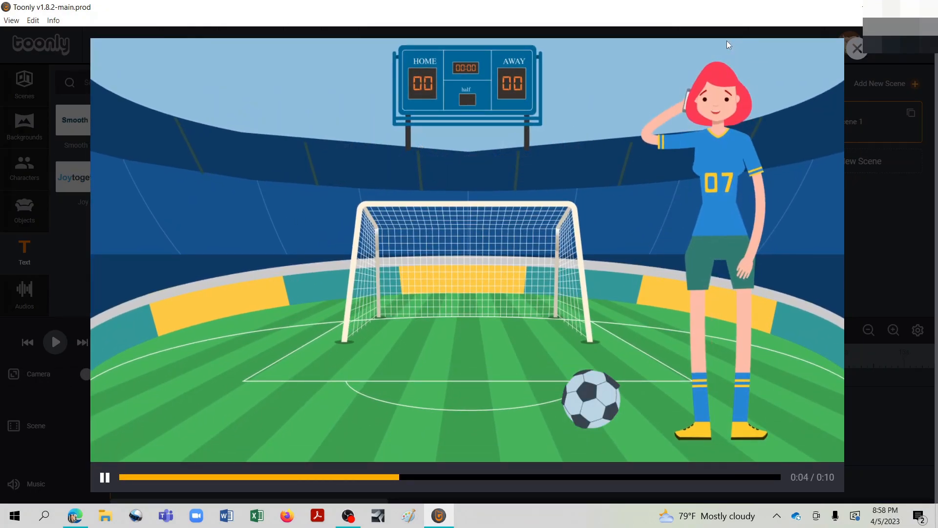
{"action": "left_click", "coordinate": [856, 50]}
{"action": "left_click_drag", "start_coordinate": [295, 399], "coordinate": [653, 401]}
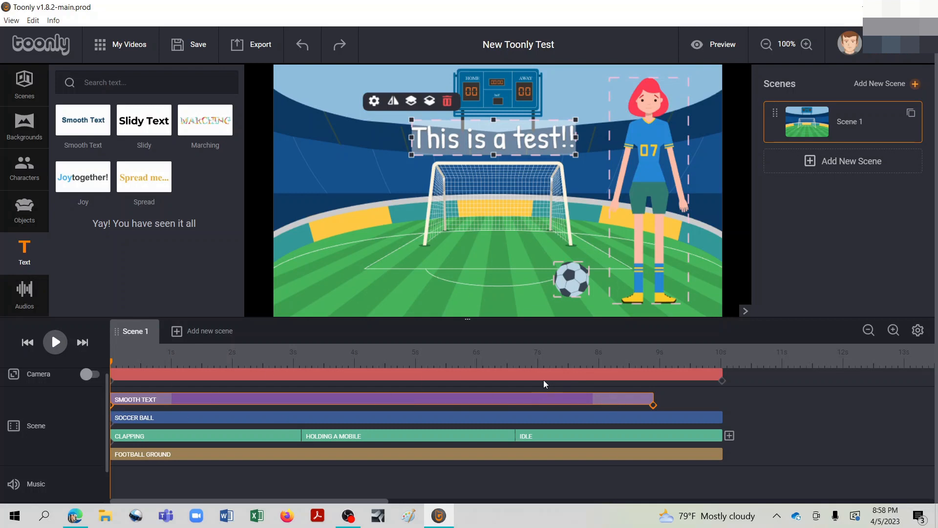
- Increase the Smooth Text's Duration out to about 62 and preview the scene
{"action": "double_click", "coordinate": [534, 397]}
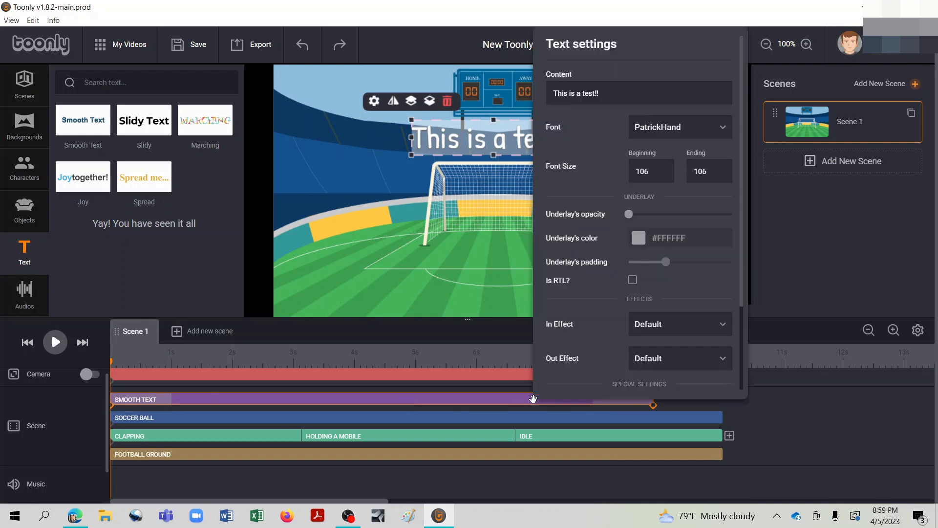
{"action": "scroll", "coordinate": [722, 280], "scroll_direction": "down", "scroll_amount": 2}
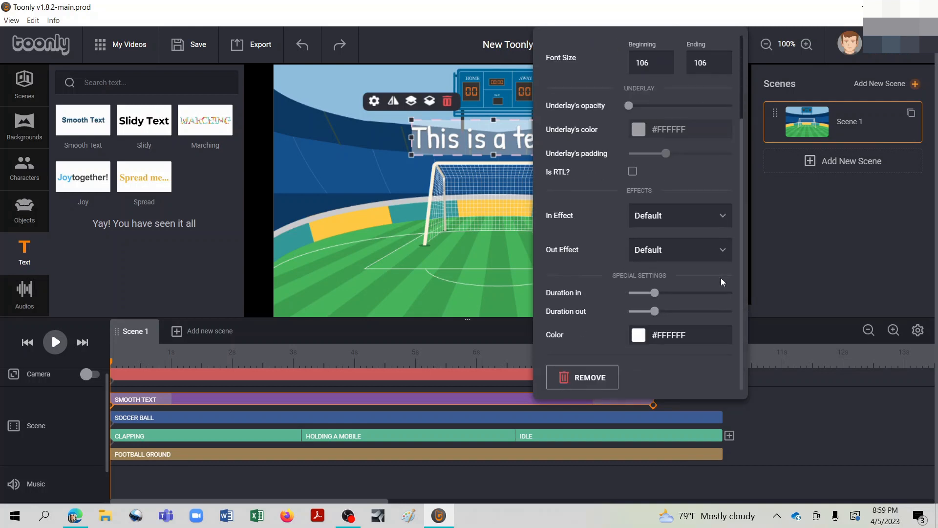
{"action": "mouse_move", "coordinate": [654, 312]}
{"action": "left_click_drag", "start_coordinate": [654, 312], "coordinate": [683, 312]}
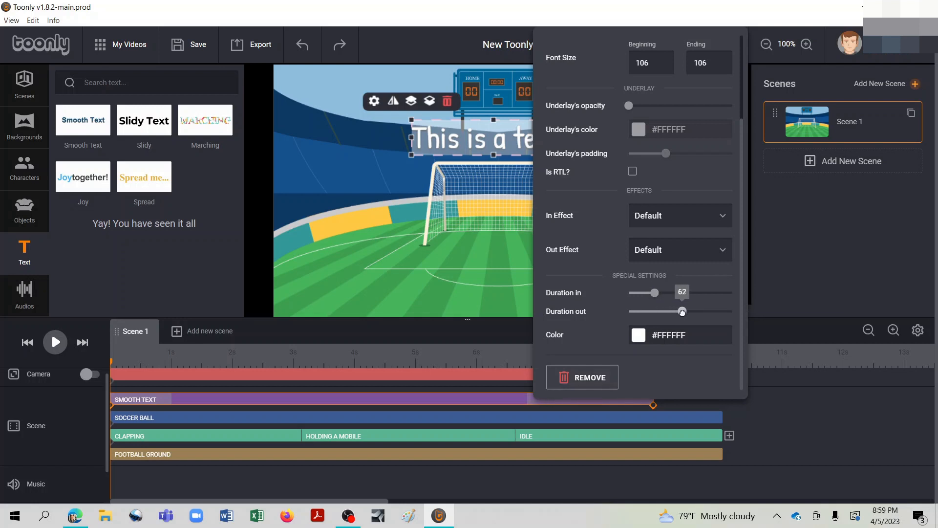
{"action": "left_click", "coordinate": [484, 269]}
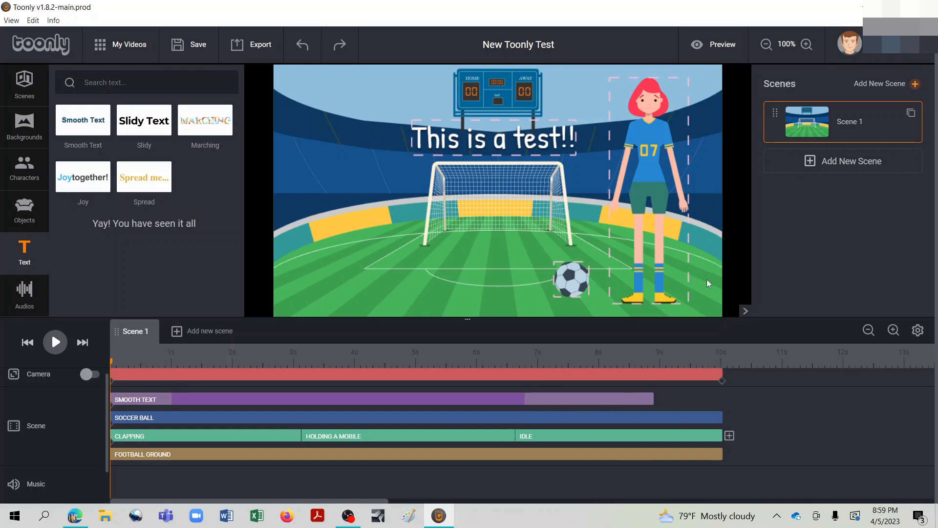
{"action": "left_click", "coordinate": [723, 44]}
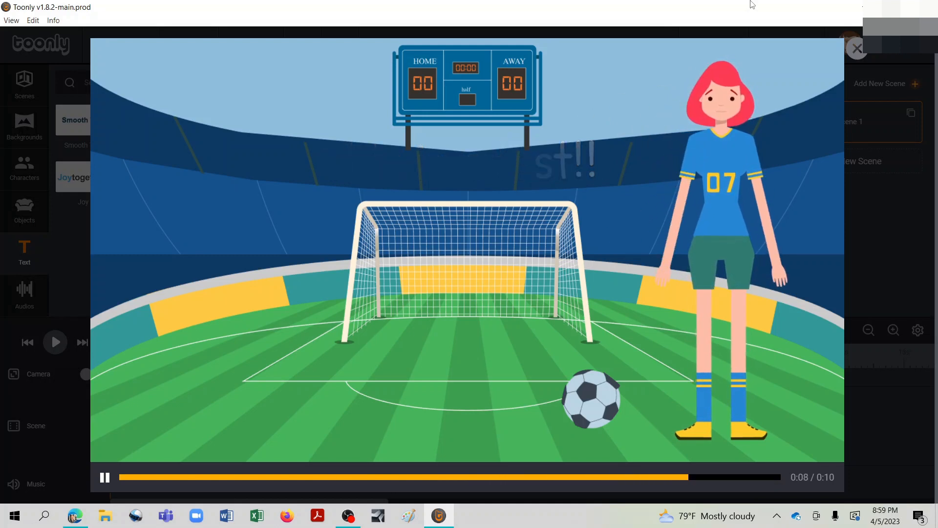
{"action": "left_click", "coordinate": [856, 49]}
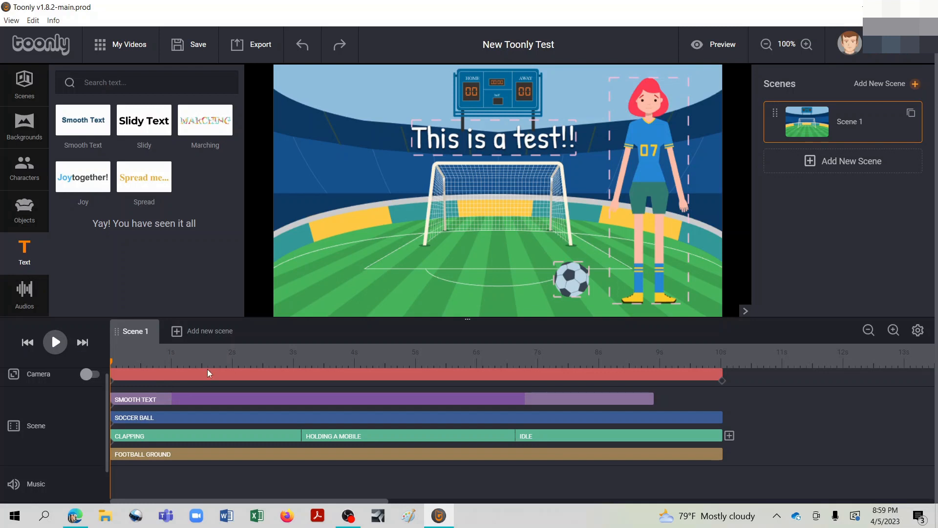
- Add a second scene with the Living Room 3 background, found by searching "living room", and extend its clip to about 10 seconds
{"action": "left_click", "coordinate": [197, 336]}
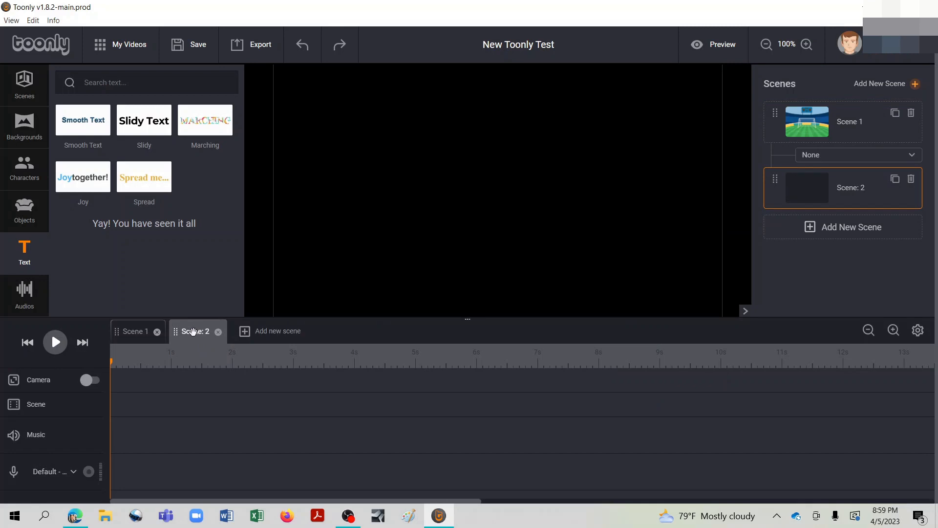
{"action": "left_click", "coordinate": [22, 136]}
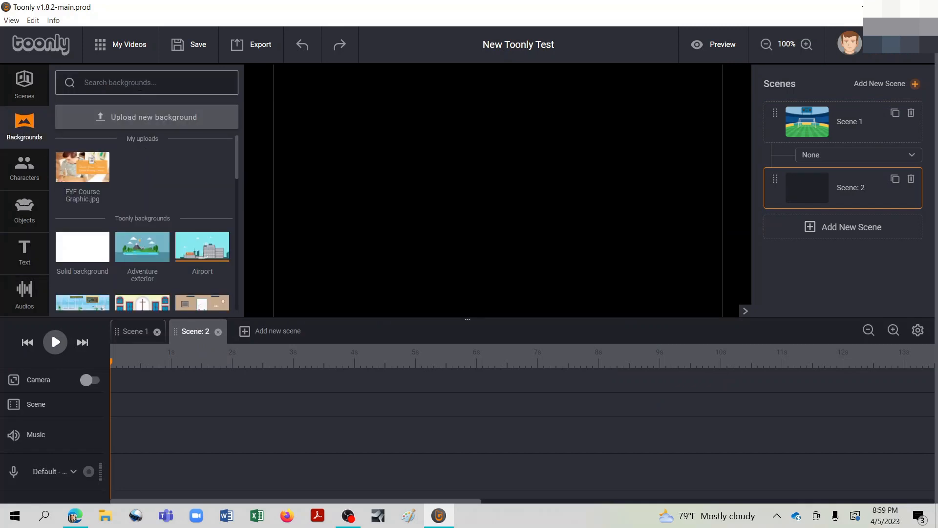
{"action": "type", "text": "living room"}
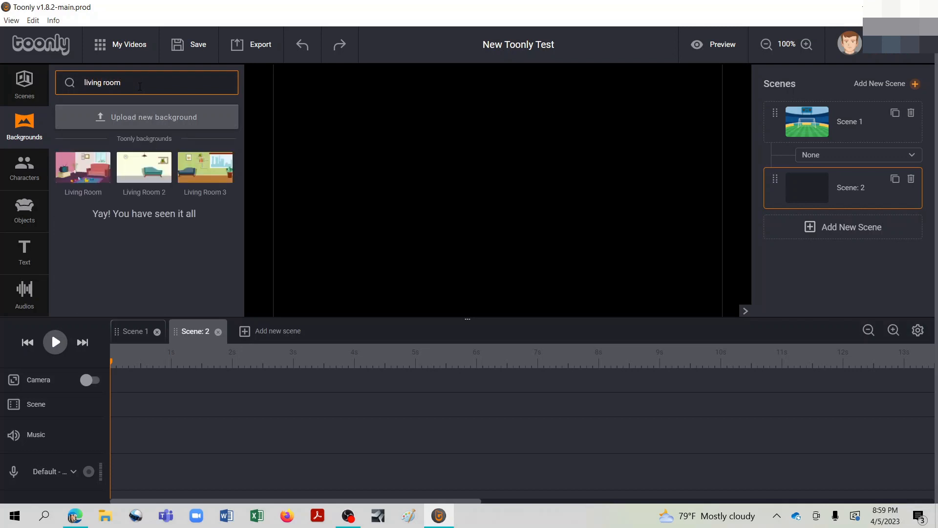
{"action": "left_click", "coordinate": [209, 177]}
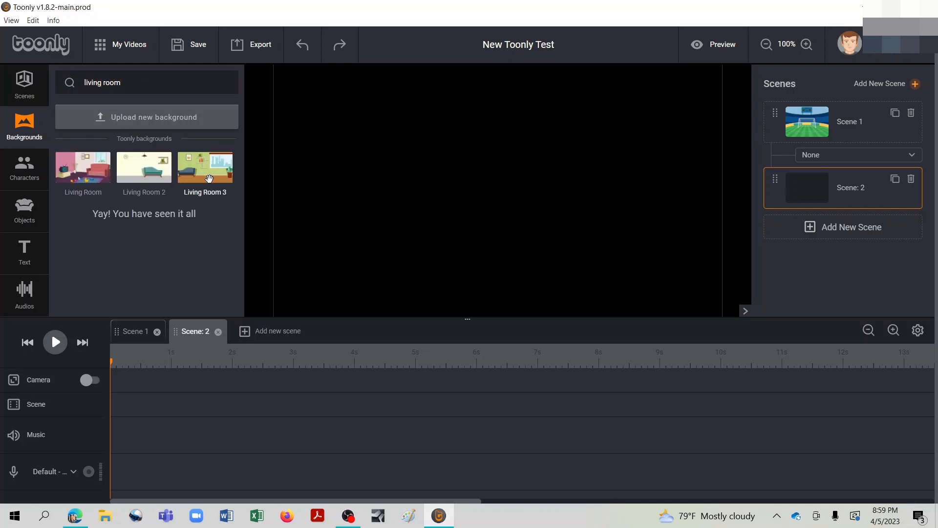
{"action": "left_click_drag", "start_coordinate": [209, 178], "coordinate": [400, 172]}
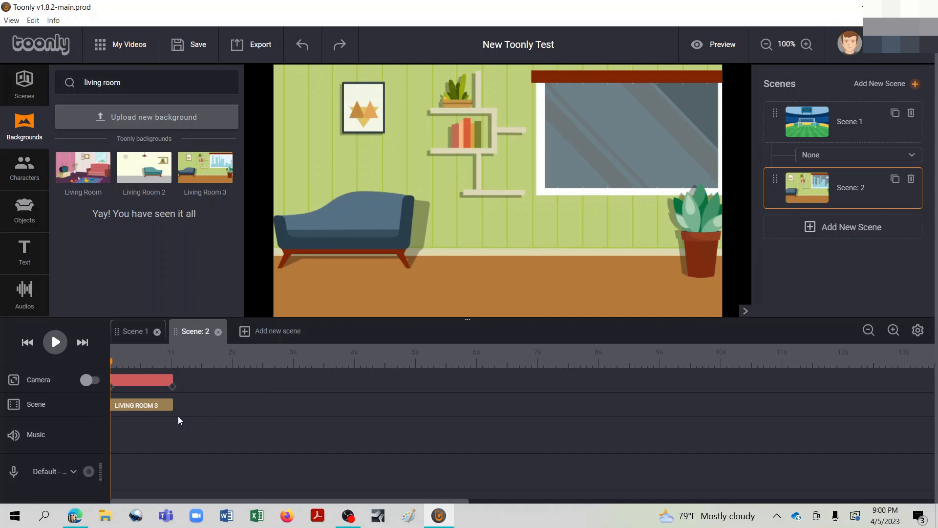
{"action": "left_click_drag", "start_coordinate": [172, 405], "coordinate": [723, 361]}
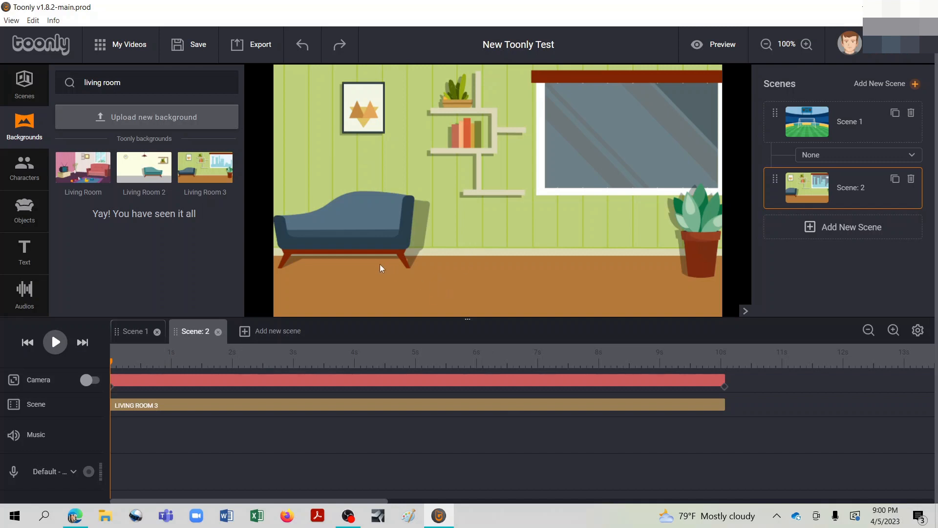
- Search the objects for "cat" and place the Maine Coon on the floor in front of the potted plant
{"action": "left_click", "coordinate": [25, 209]}
{"action": "left_click", "coordinate": [115, 84]}
{"action": "left_click_drag", "start_coordinate": [115, 83], "coordinate": [54, 84]}
{"action": "key", "text": "BackSpace"}
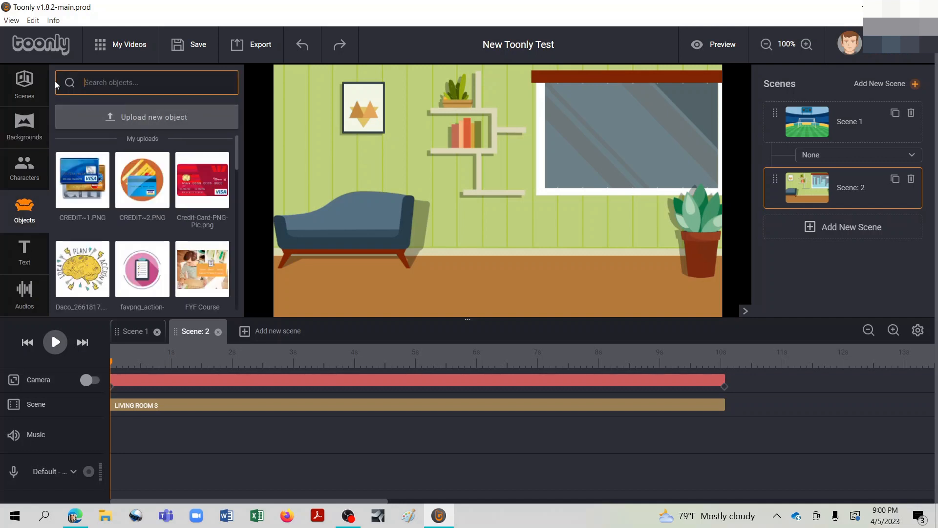
{"action": "type", "text": "cat"}
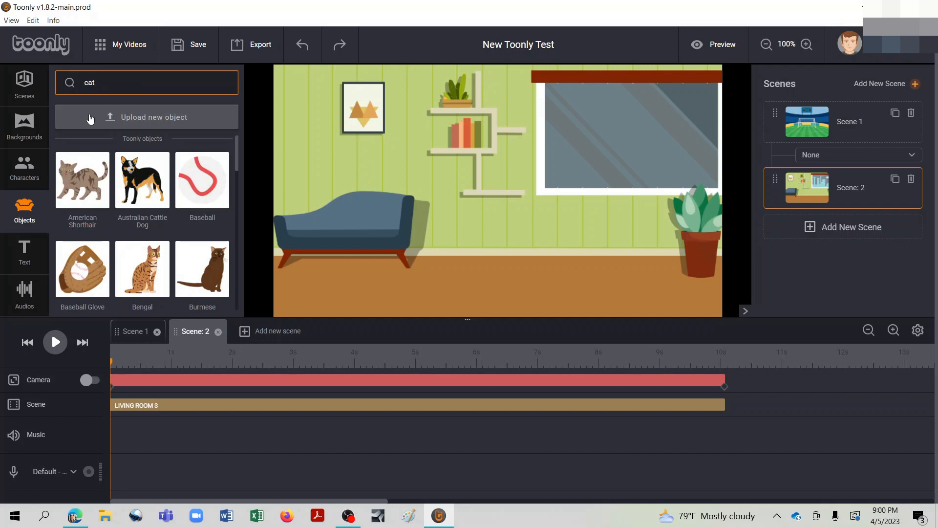
{"action": "left_click_drag", "start_coordinate": [237, 147], "coordinate": [239, 239]}
{"action": "scroll", "coordinate": [204, 243], "scroll_direction": "down", "scroll_amount": 5}
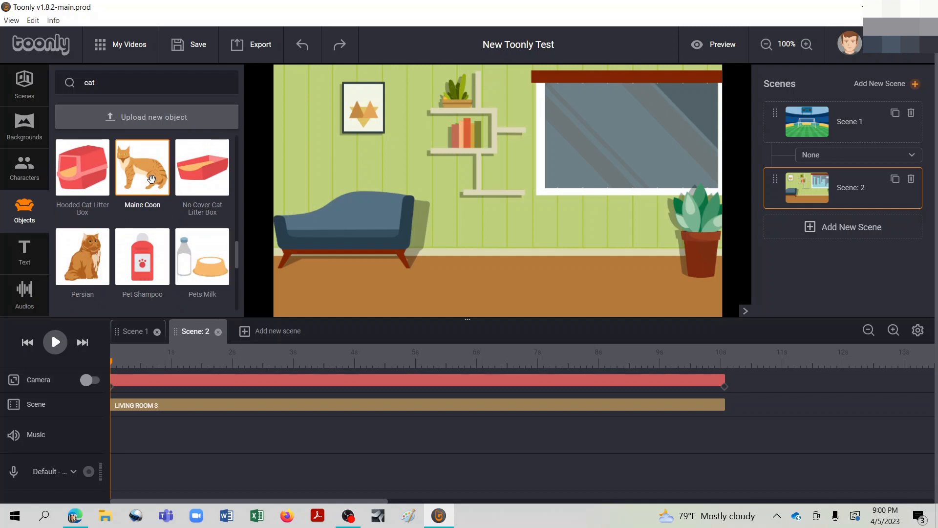
{"action": "left_click_drag", "start_coordinate": [140, 169], "coordinate": [669, 268]}
{"action": "left_click", "coordinate": [619, 245]}
{"action": "left_click", "coordinate": [551, 252]}
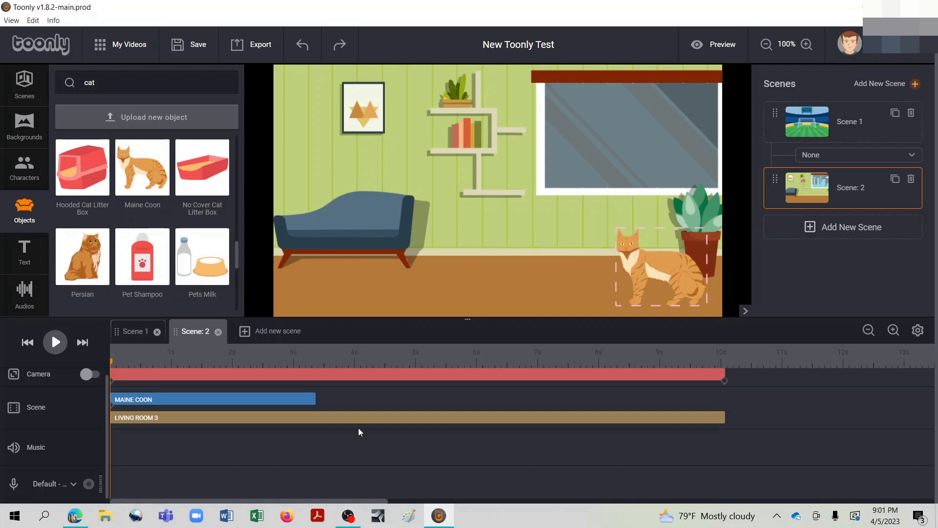
- Extend the Maine Coon clip to about 10 seconds and set its In Effect and Out Effect to Instant
{"action": "left_click", "coordinate": [283, 399]}
{"action": "left_click_drag", "start_coordinate": [314, 404], "coordinate": [724, 403]}
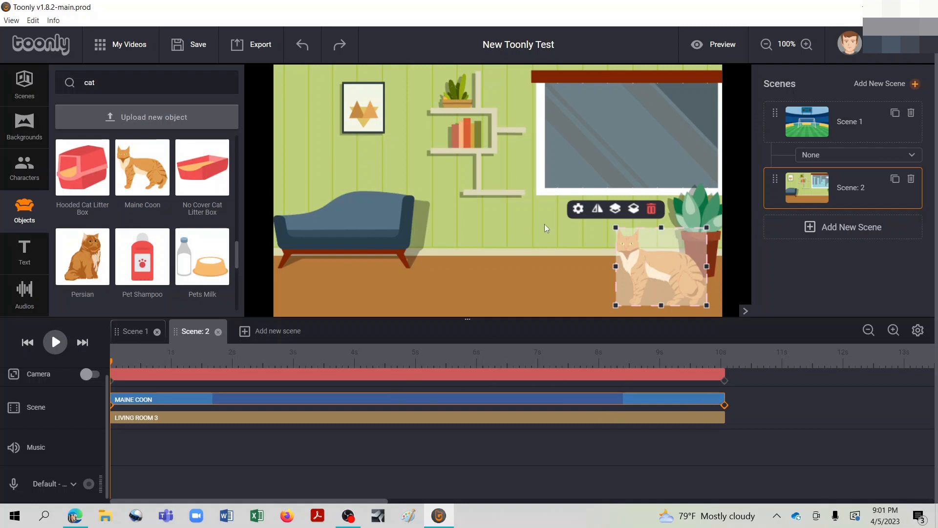
{"action": "double_click", "coordinate": [395, 403]}
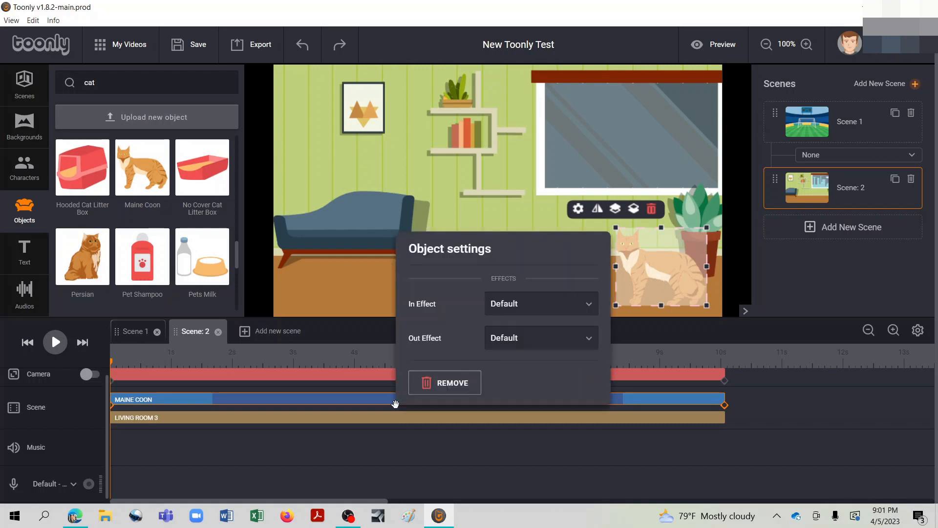
{"action": "left_click", "coordinate": [589, 306]}
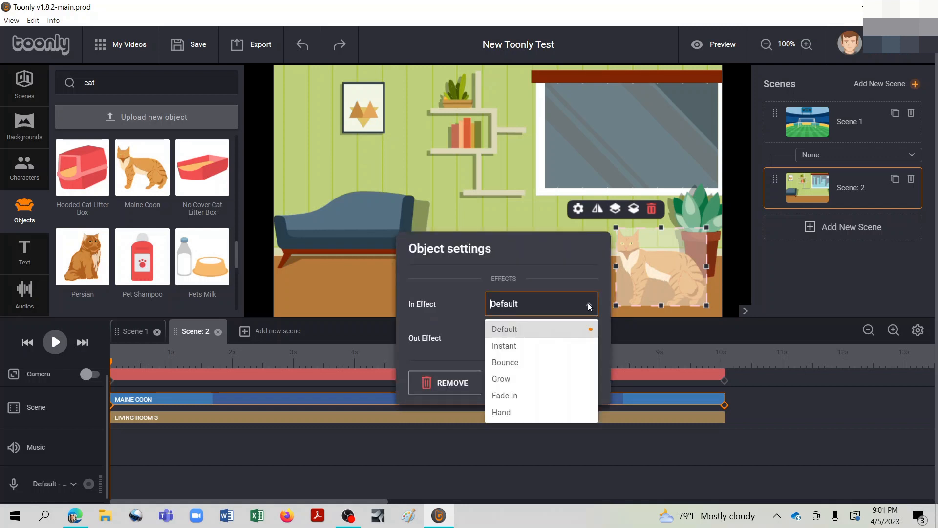
{"action": "left_click", "coordinate": [540, 345]}
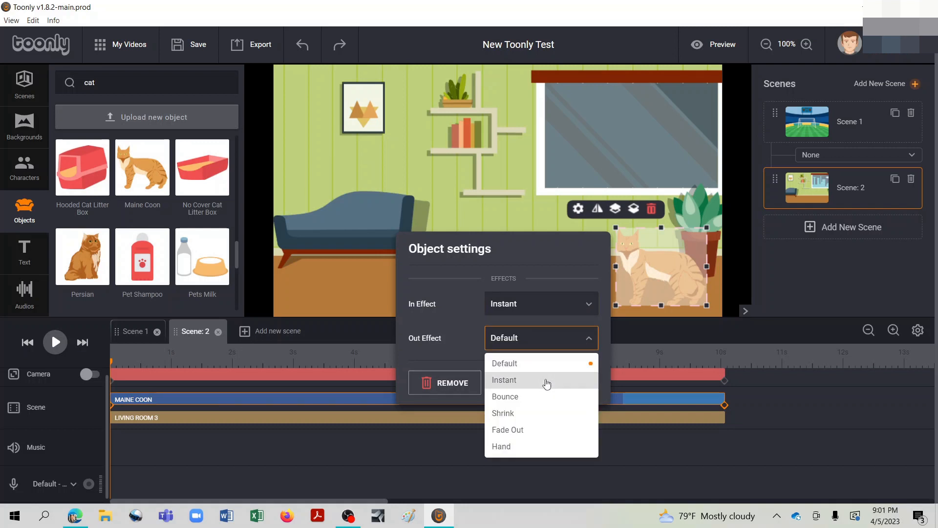
{"action": "left_click", "coordinate": [547, 380]}
{"action": "left_click", "coordinate": [371, 306]}
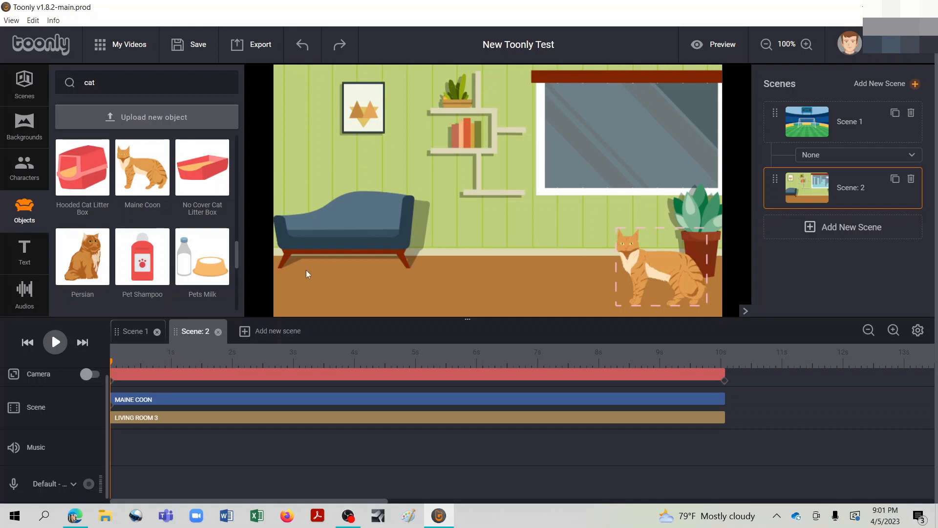
- Animate the Maine Coon to move onto the sofa by repositioning it there at the clip's end keyframe
{"action": "left_click", "coordinate": [172, 401]}
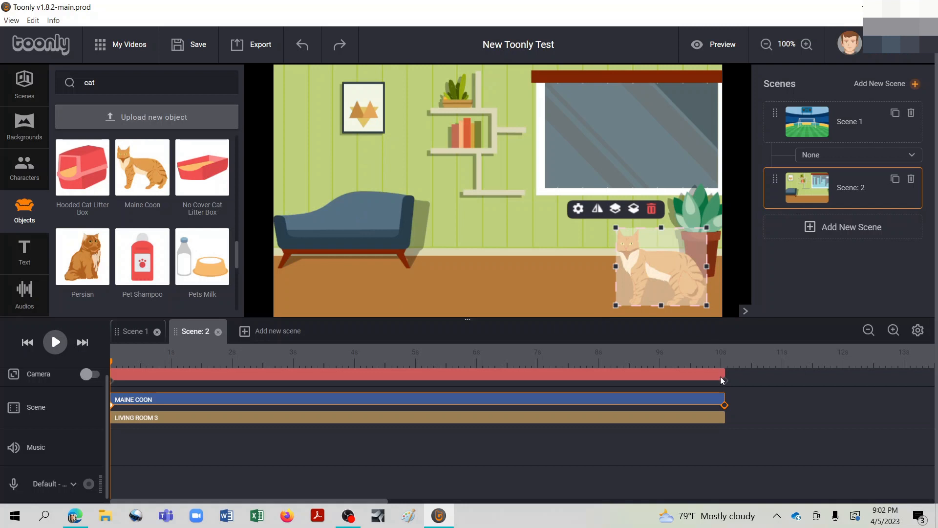
{"action": "left_click", "coordinate": [725, 406]}
{"action": "left_click_drag", "start_coordinate": [673, 266], "coordinate": [358, 196]}
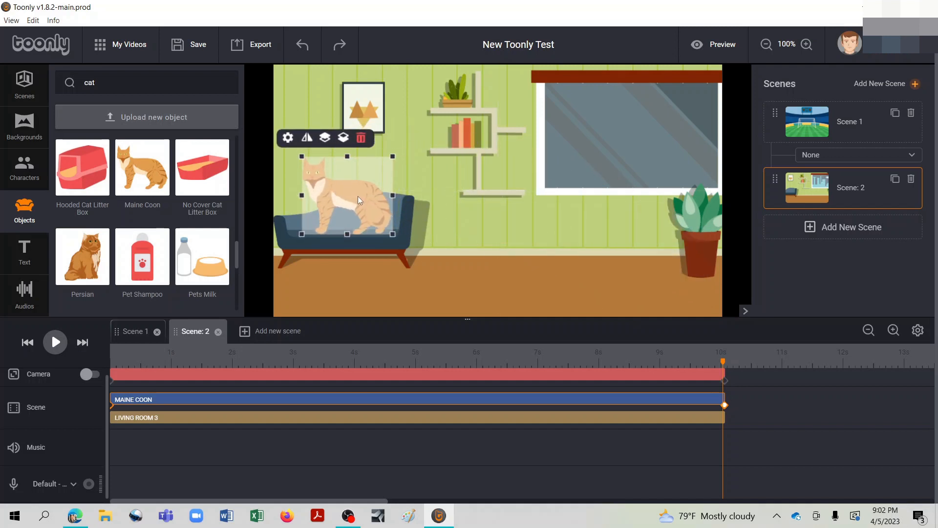
{"action": "left_click", "coordinate": [460, 209]}
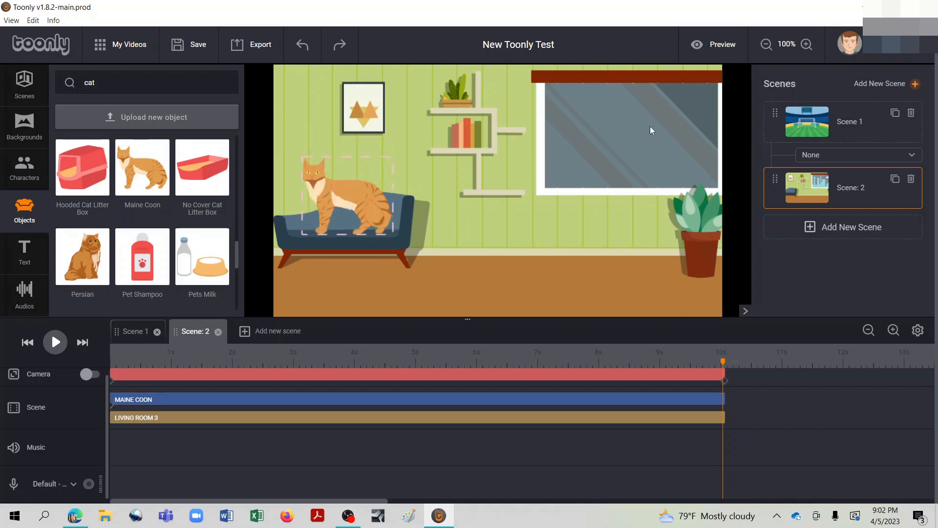
- Preview the whole video, play the living room scene on its own, and return to its start
{"action": "left_click", "coordinate": [726, 48]}
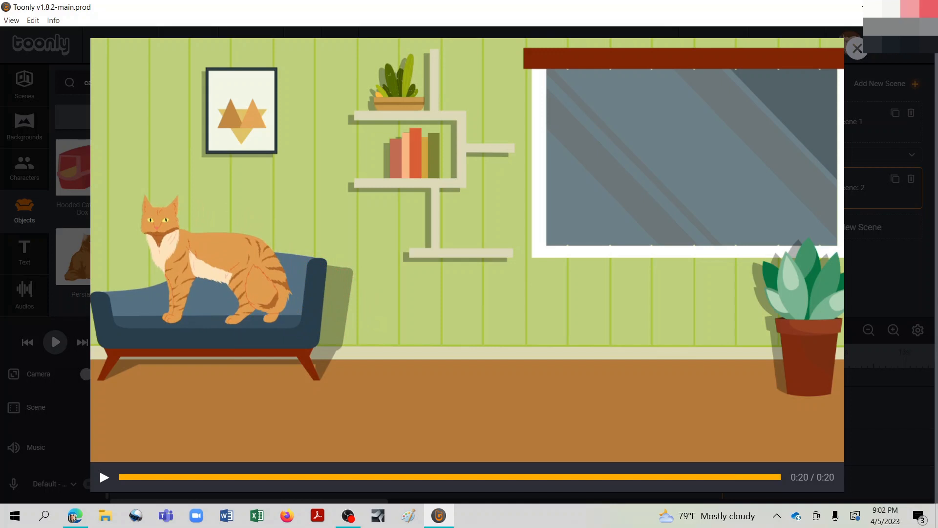
{"action": "left_click", "coordinate": [856, 47]}
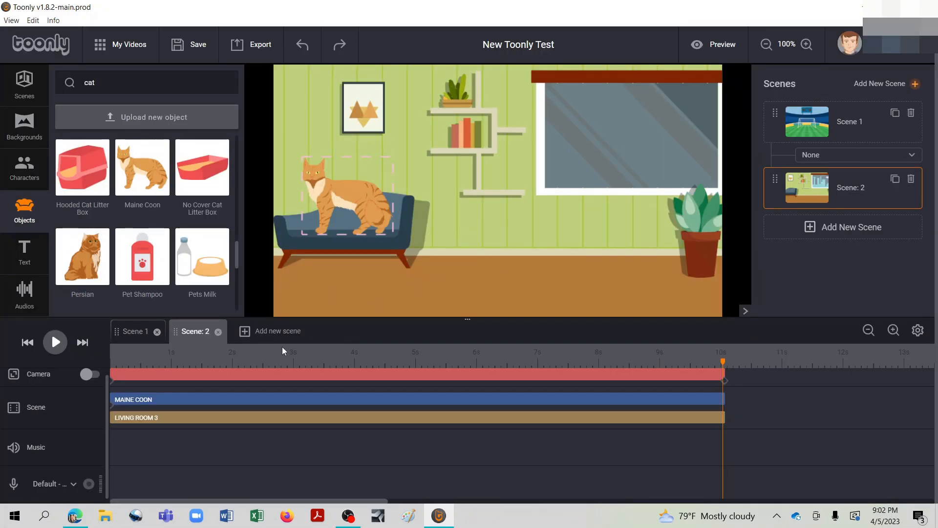
{"action": "left_click", "coordinate": [55, 343]}
{"action": "left_click", "coordinate": [29, 343]}
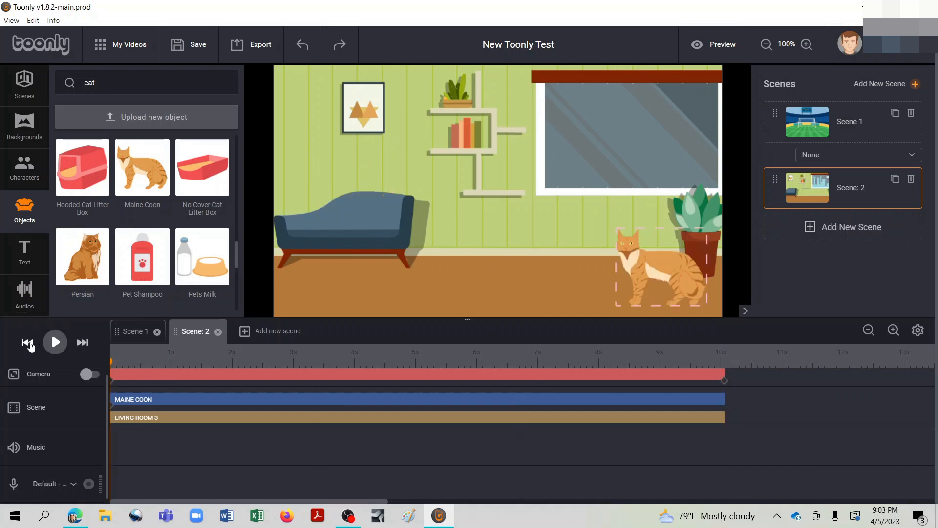
- Add the White American Girl 4 character to the living room, enlarge her slightly, and place her in front of the cat and potted plant
{"action": "left_click", "coordinate": [39, 178]}
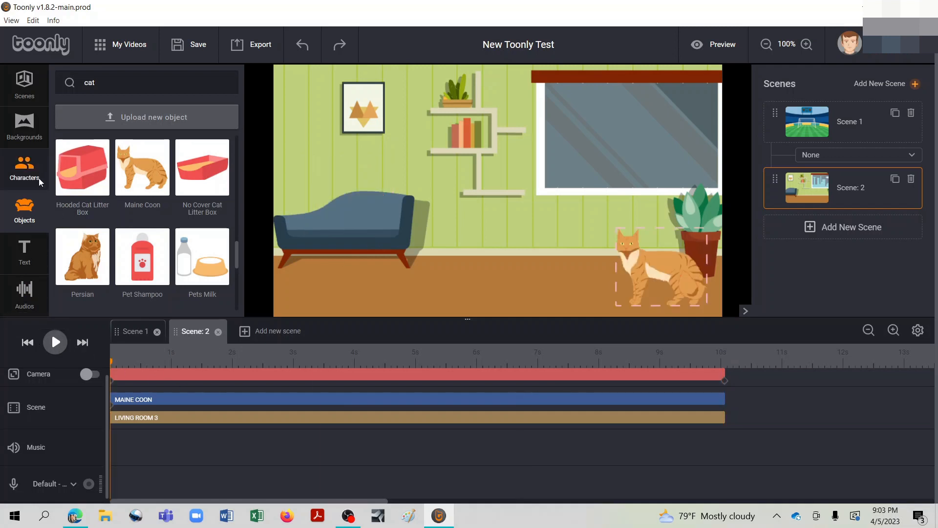
{"action": "left_click_drag", "start_coordinate": [238, 114], "coordinate": [236, 198]}
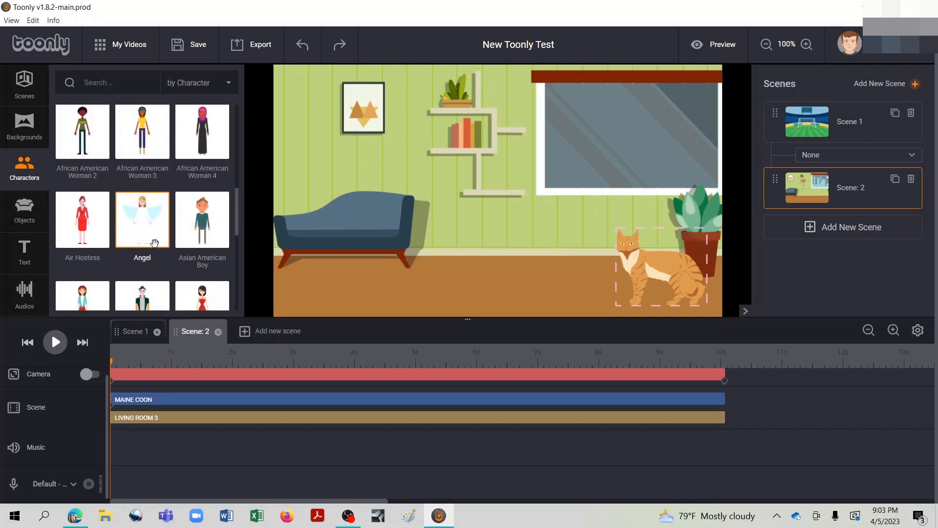
{"action": "scroll", "coordinate": [155, 243], "scroll_direction": "down", "scroll_amount": 10}
{"action": "scroll", "coordinate": [155, 243], "scroll_direction": "down", "scroll_amount": 10}
{"action": "scroll", "coordinate": [155, 243], "scroll_direction": "down", "scroll_amount": 10}
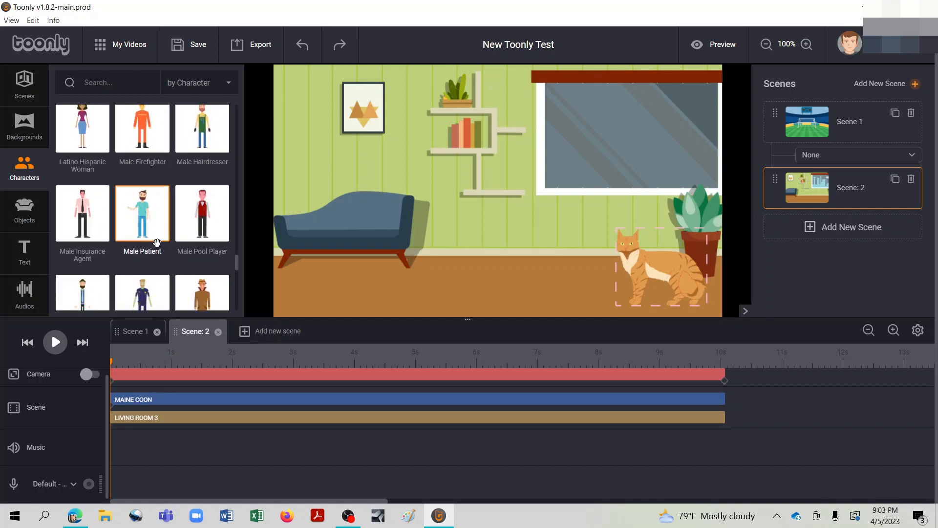
{"action": "scroll", "coordinate": [156, 243], "scroll_direction": "down", "scroll_amount": 10}
{"action": "scroll", "coordinate": [157, 243], "scroll_direction": "down", "scroll_amount": 10}
{"action": "scroll", "coordinate": [156, 243], "scroll_direction": "down", "scroll_amount": 10}
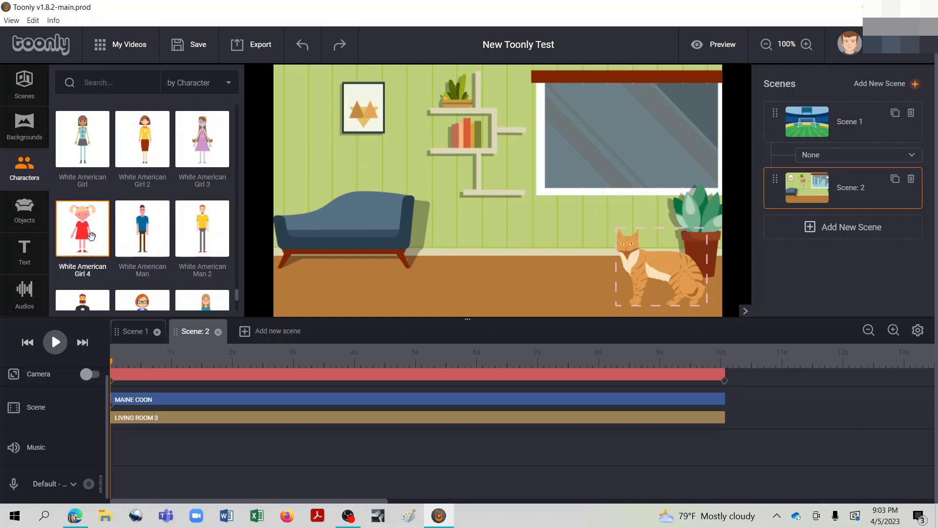
{"action": "left_click_drag", "start_coordinate": [81, 226], "coordinate": [591, 211]}
{"action": "left_click", "coordinate": [532, 219]}
{"action": "left_click_drag", "start_coordinate": [606, 127], "coordinate": [612, 117]}
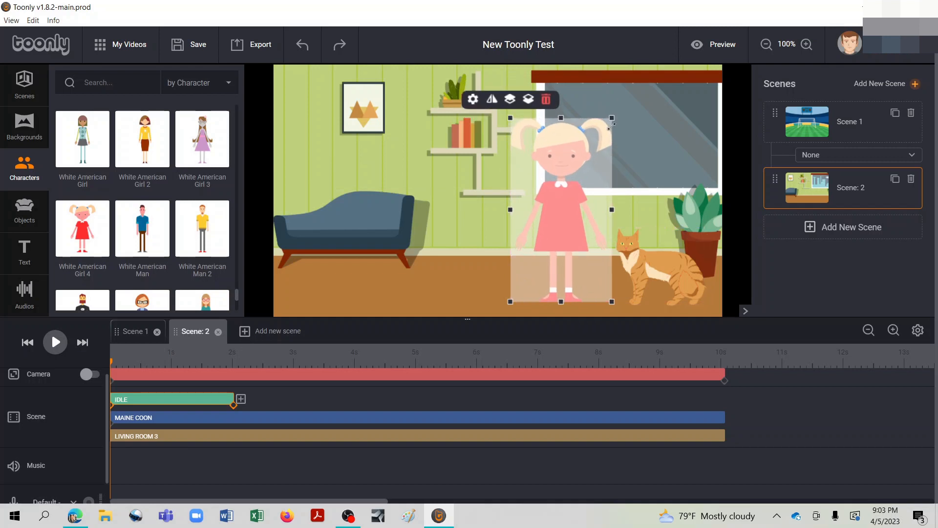
{"action": "left_click", "coordinate": [497, 197]}
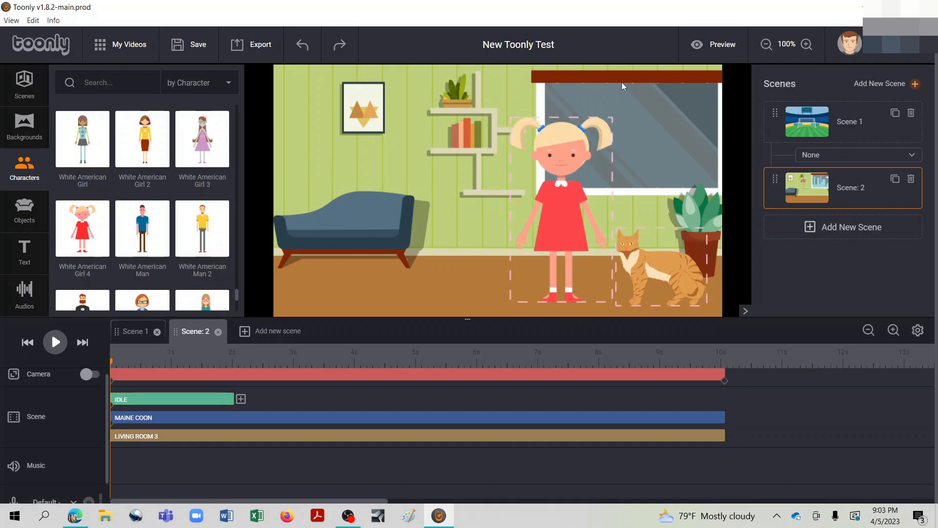
{"action": "left_click_drag", "start_coordinate": [518, 194], "coordinate": [632, 196]}
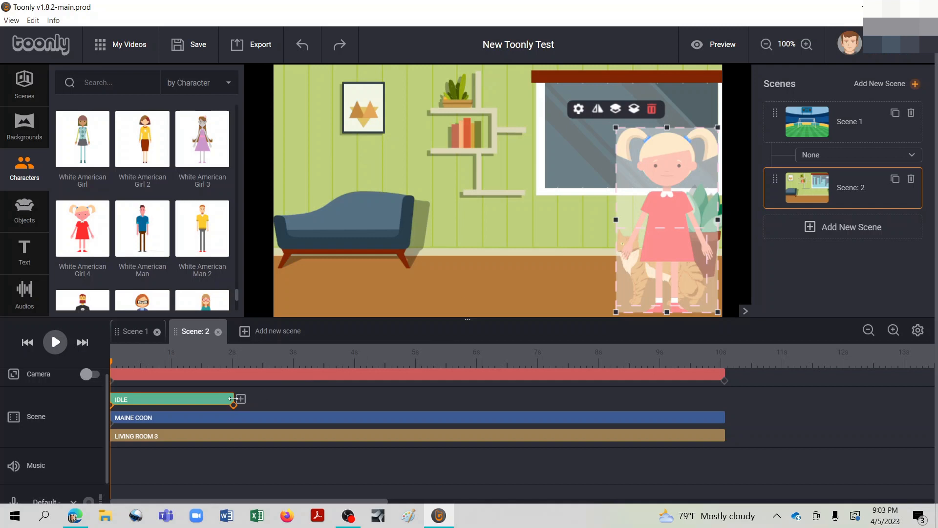
- Extend the girl's Idle clip to about 10 seconds and set its In Effect and Out Effect to Instant
{"action": "left_click_drag", "start_coordinate": [233, 399], "coordinate": [724, 391]}
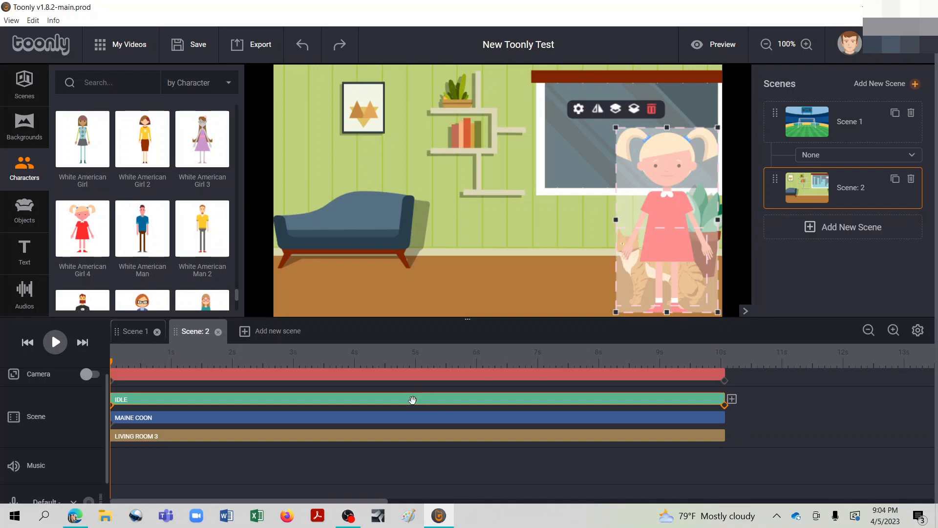
{"action": "double_click", "coordinate": [413, 400]}
{"action": "left_click", "coordinate": [607, 265]}
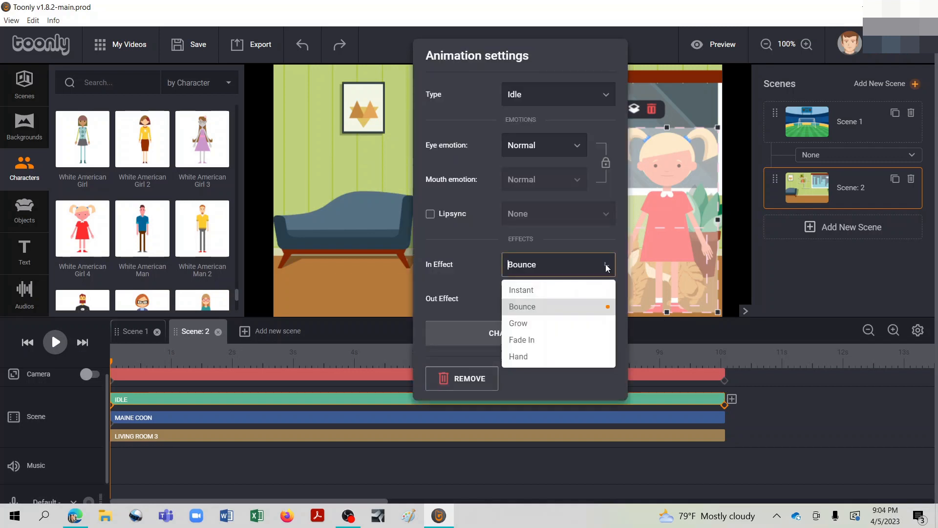
{"action": "left_click", "coordinate": [565, 291]}
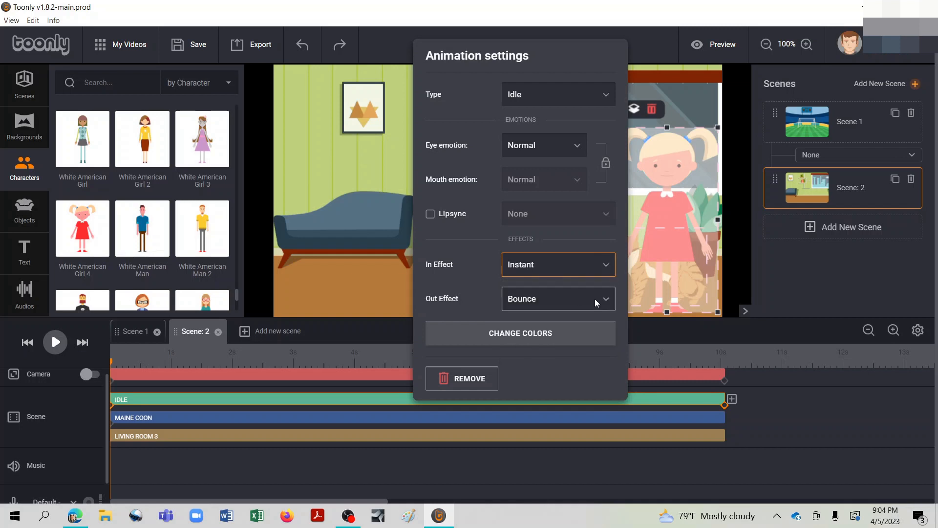
{"action": "left_click", "coordinate": [607, 307]}
{"action": "left_click", "coordinate": [577, 324]}
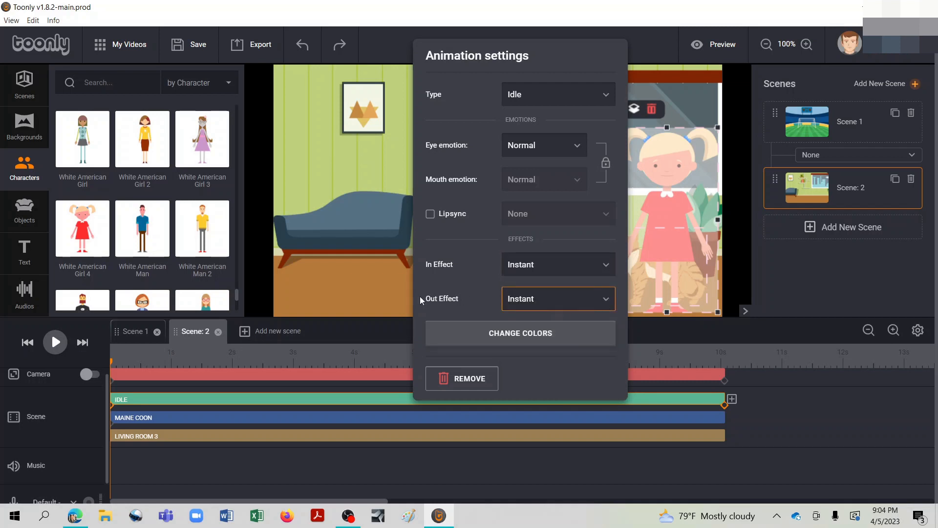
{"action": "left_click", "coordinate": [381, 302]}
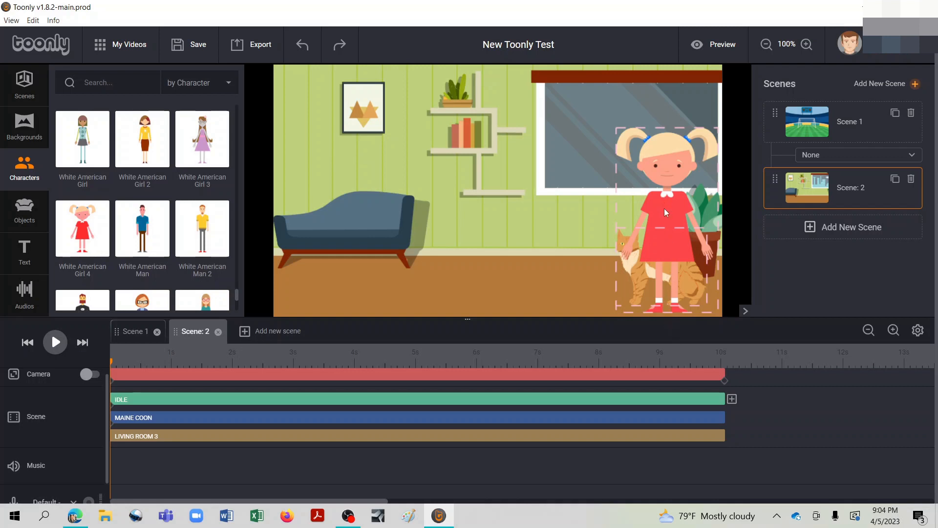
- Change the girl's animation type to Walking, play the scene, and return to its start
{"action": "double_click", "coordinate": [206, 400]}
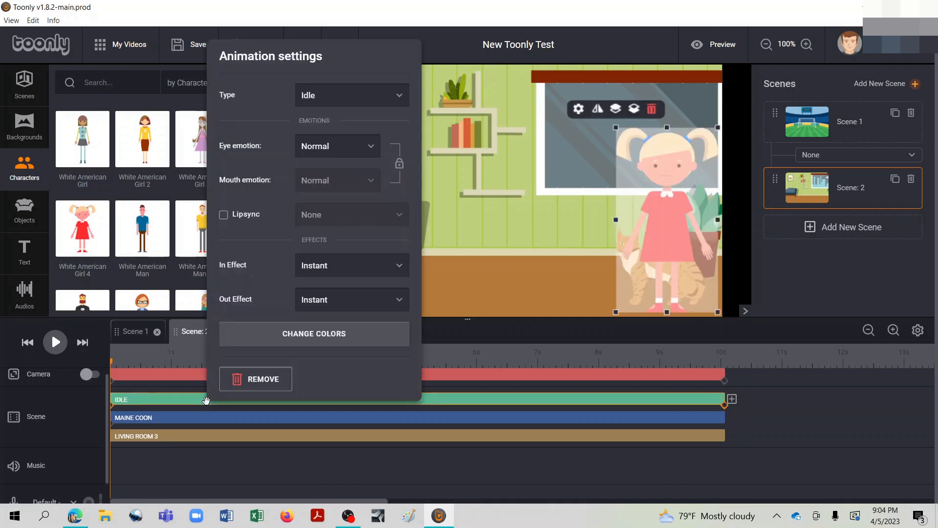
{"action": "left_click", "coordinate": [401, 98]}
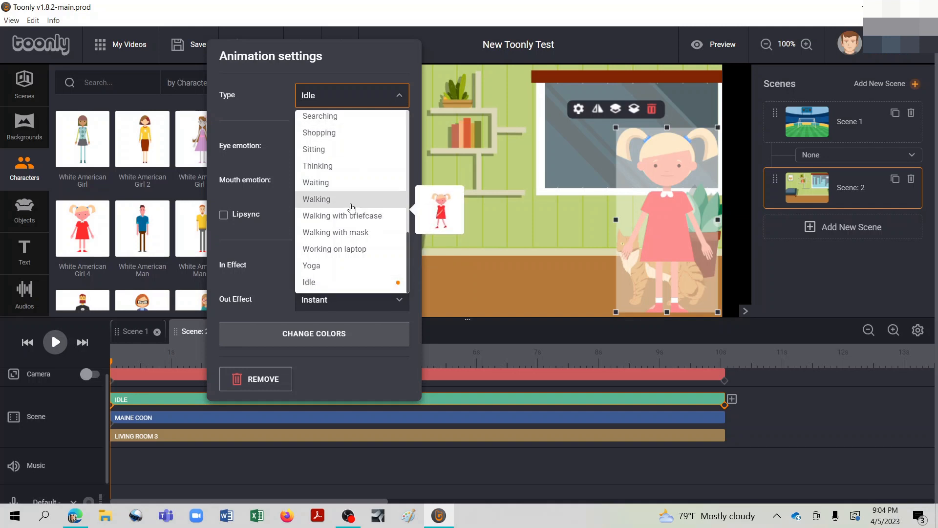
{"action": "left_click", "coordinate": [350, 199]}
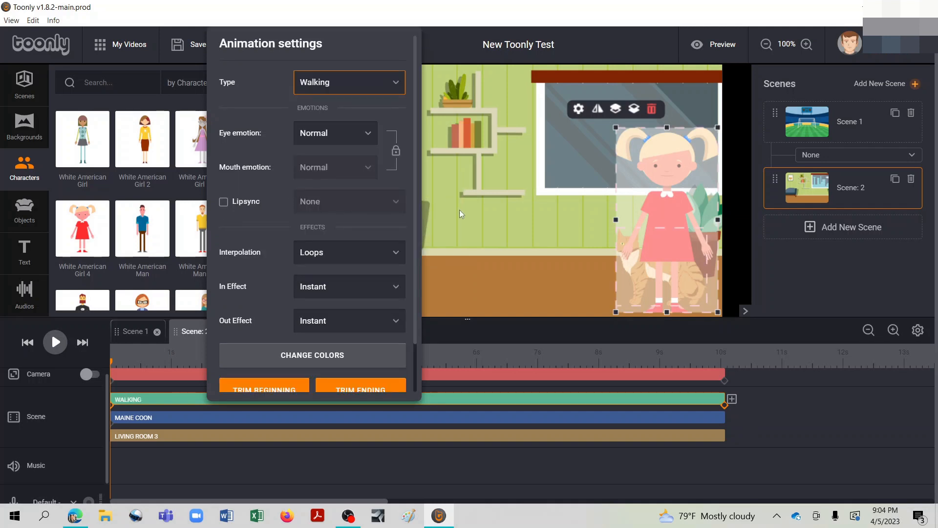
{"action": "left_click", "coordinate": [477, 236]}
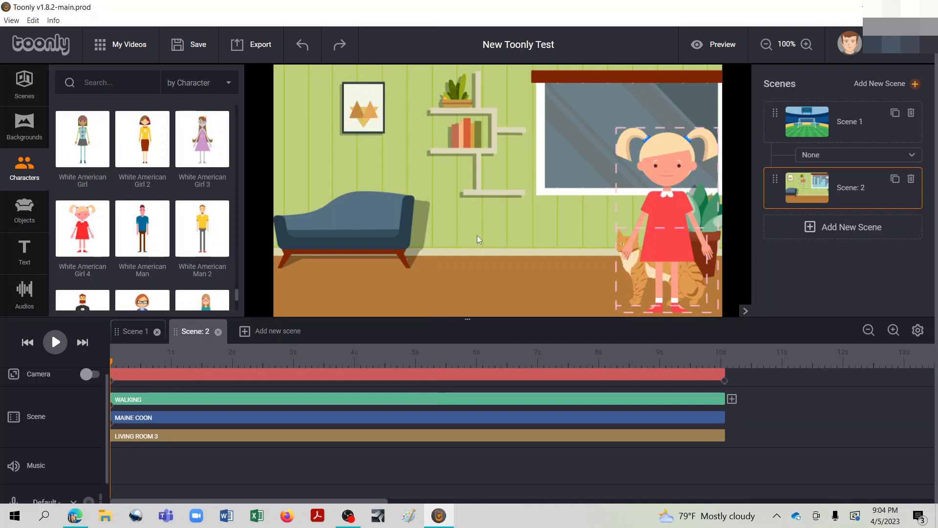
{"action": "left_click", "coordinate": [55, 343]}
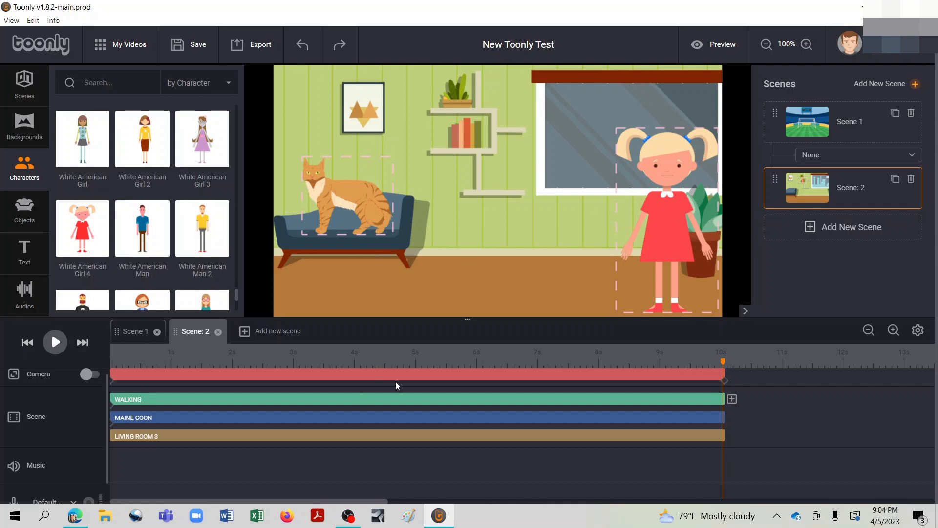
{"action": "left_click", "coordinate": [28, 342]}
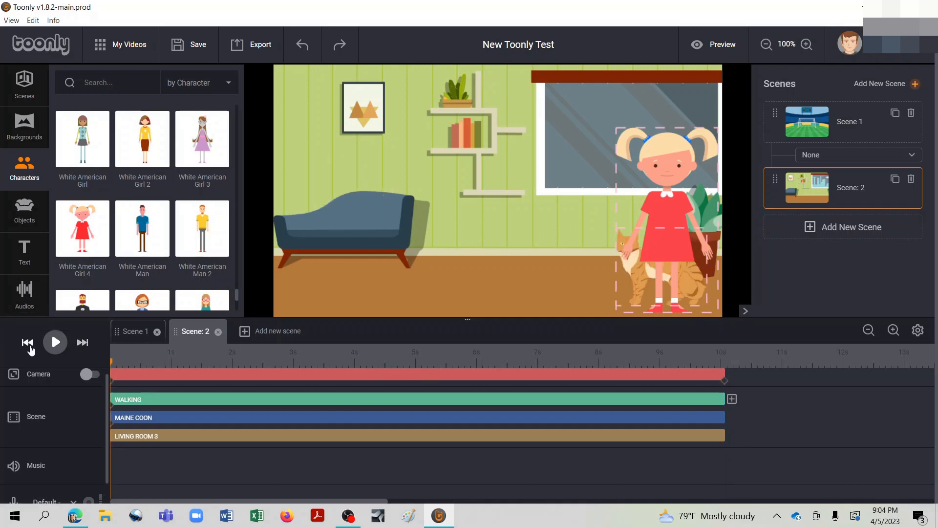
- Move the girl next to the cat on the sofa at the Walking clip's end keyframe and play the scene
{"action": "left_click", "coordinate": [149, 401]}
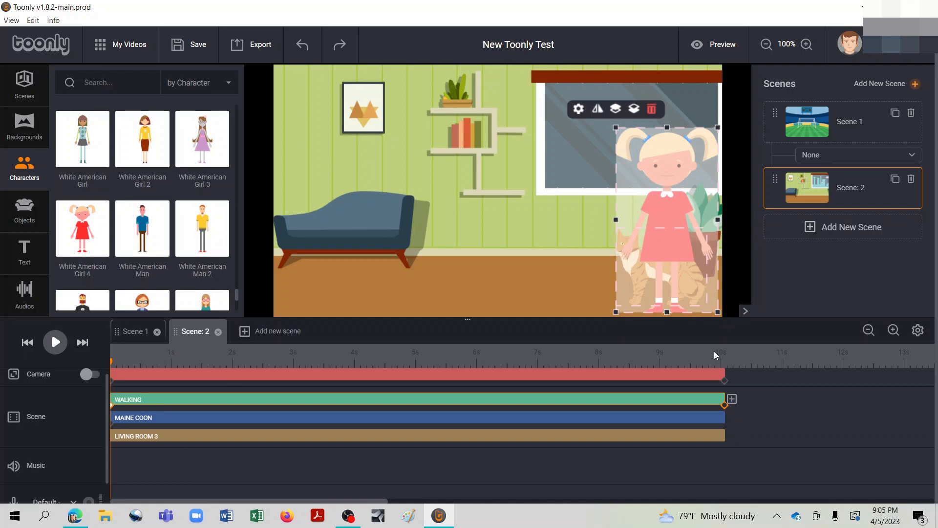
{"action": "left_click", "coordinate": [725, 409]}
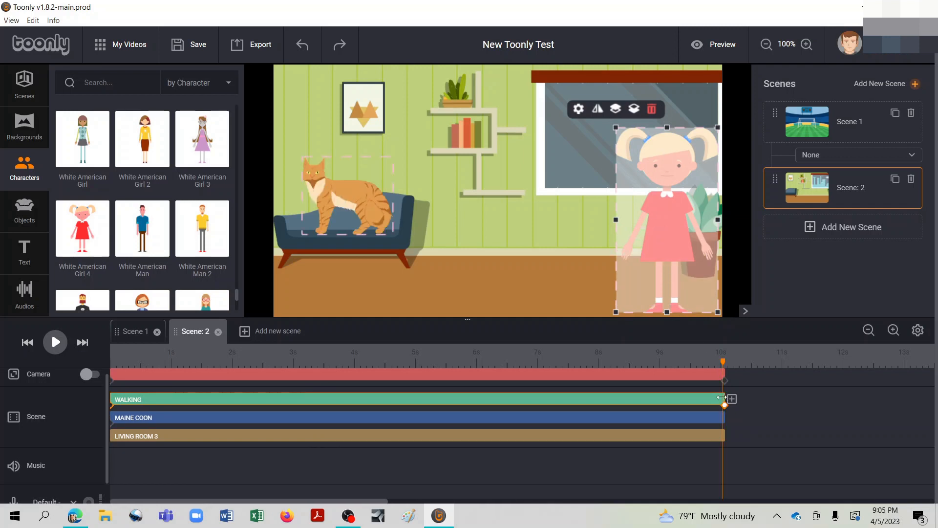
{"action": "left_click_drag", "start_coordinate": [676, 259], "coordinate": [444, 243]}
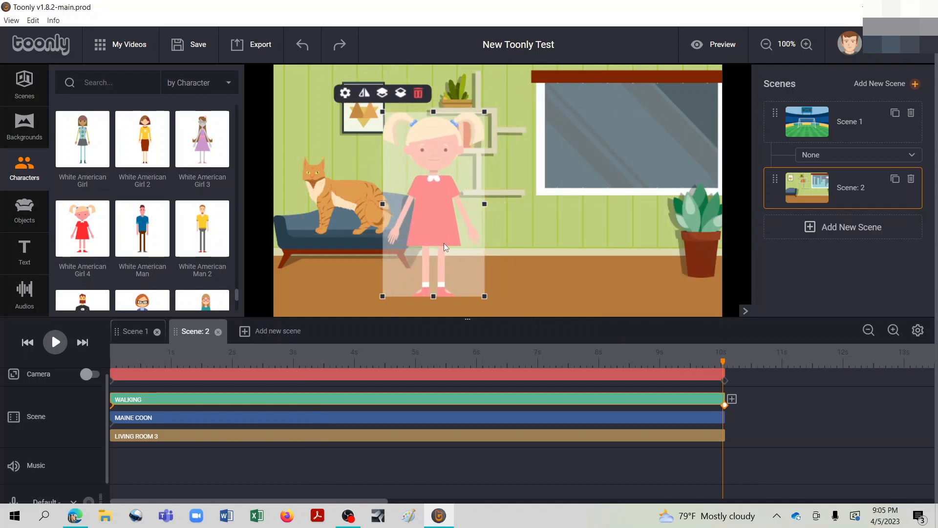
{"action": "left_click", "coordinate": [578, 257]}
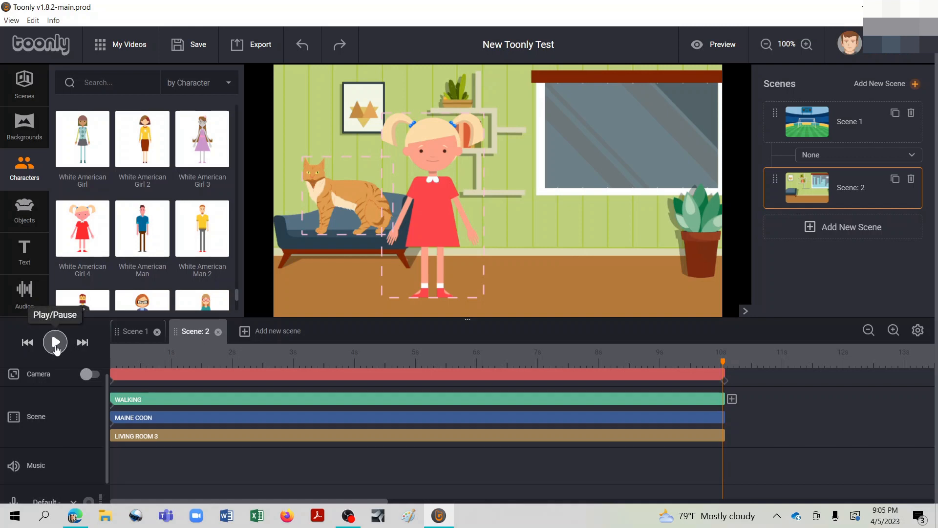
{"action": "left_click", "coordinate": [55, 343]}
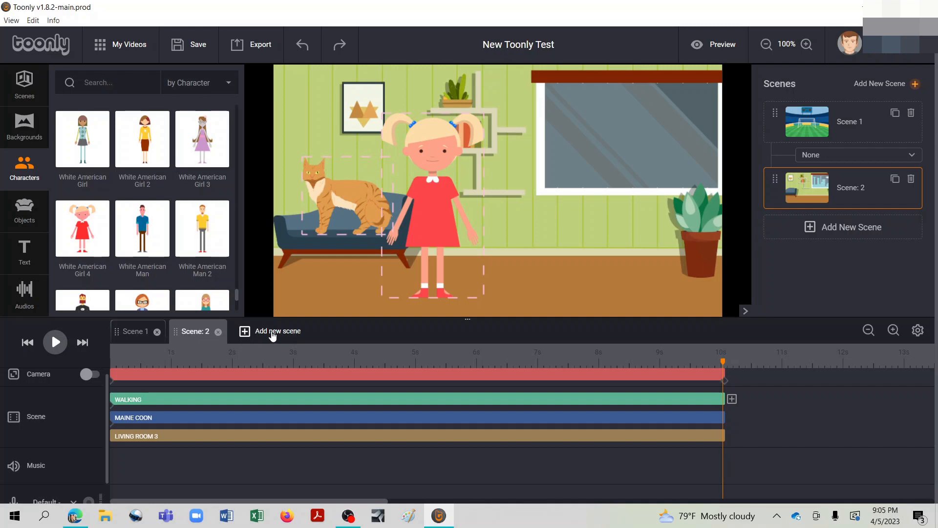
- Add a third scene, search the backgrounds for "theatre", and apply the Theatre background to it
{"action": "left_click", "coordinate": [271, 331]}
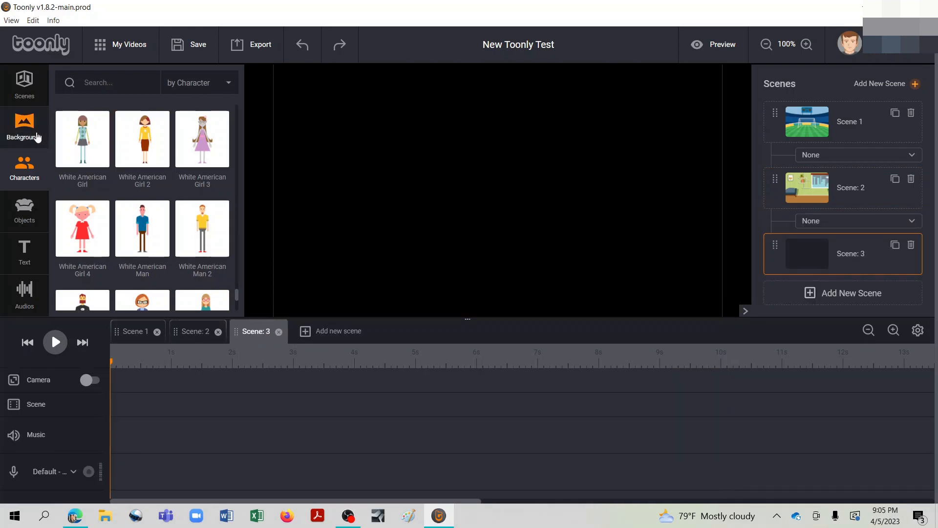
{"action": "left_click", "coordinate": [38, 137]}
{"action": "left_click_drag", "start_coordinate": [121, 83], "coordinate": [72, 79]}
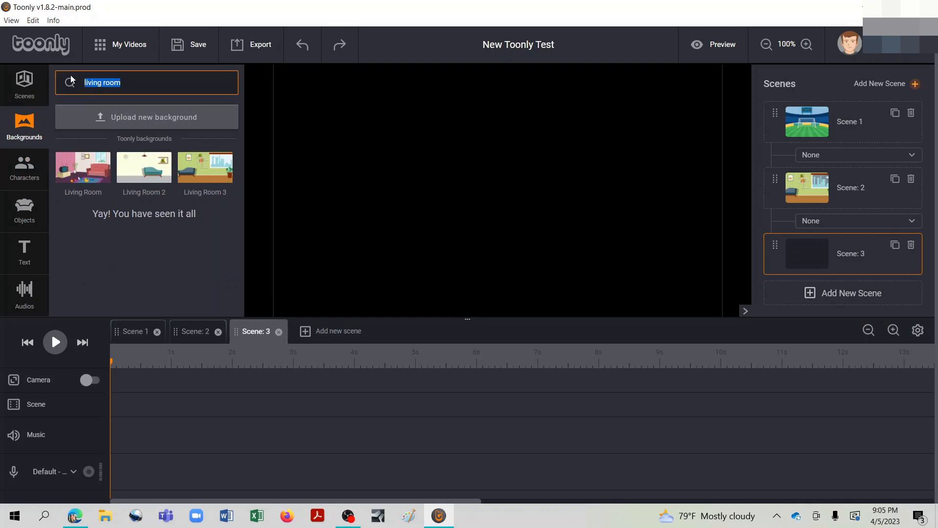
{"action": "key", "text": "BackSpace"}
{"action": "type", "text": "theatre"}
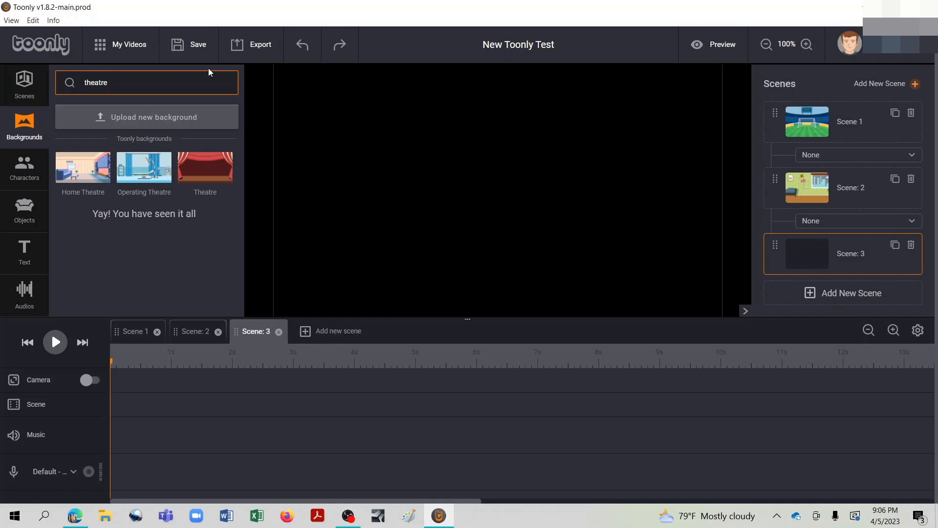
{"action": "left_click_drag", "start_coordinate": [208, 164], "coordinate": [419, 172]}
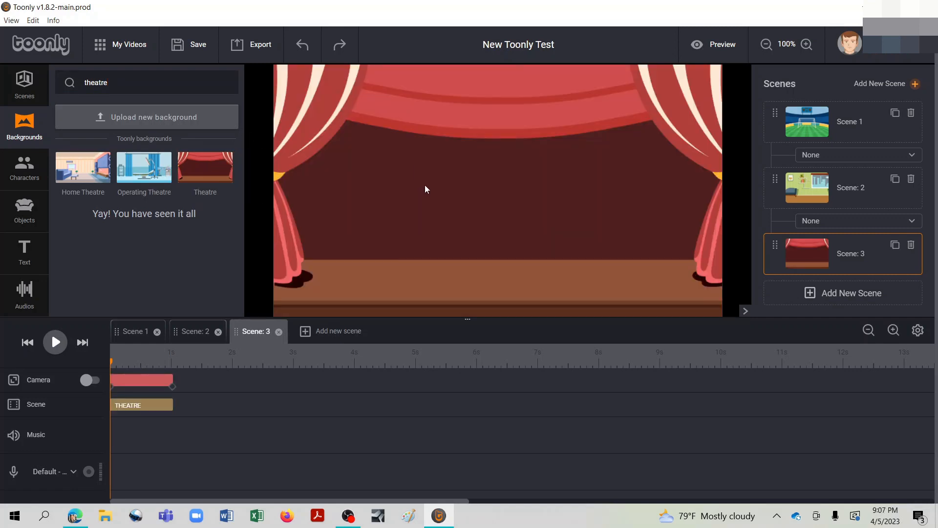
- Add the African American Business Man to the theatre stage, enlarge him to nearly full scene height, and stand him near the middle
{"action": "left_click", "coordinate": [28, 171]}
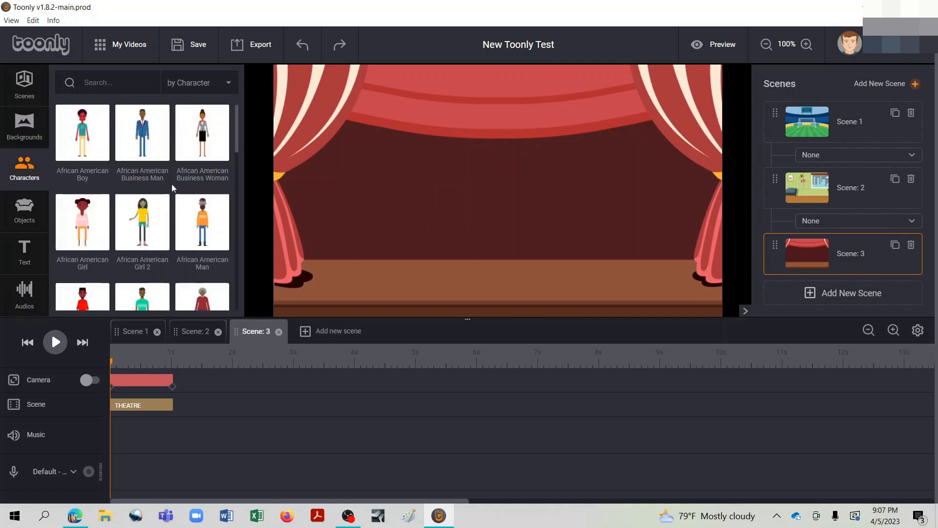
{"action": "left_click_drag", "start_coordinate": [147, 141], "coordinate": [462, 209]}
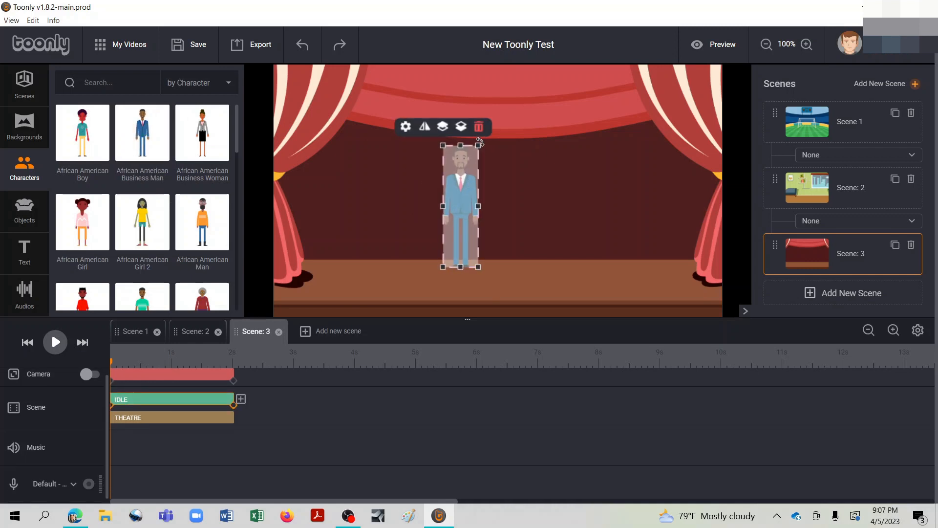
{"action": "left_click_drag", "start_coordinate": [478, 137], "coordinate": [506, 175]}
{"action": "left_click", "coordinate": [561, 177]}
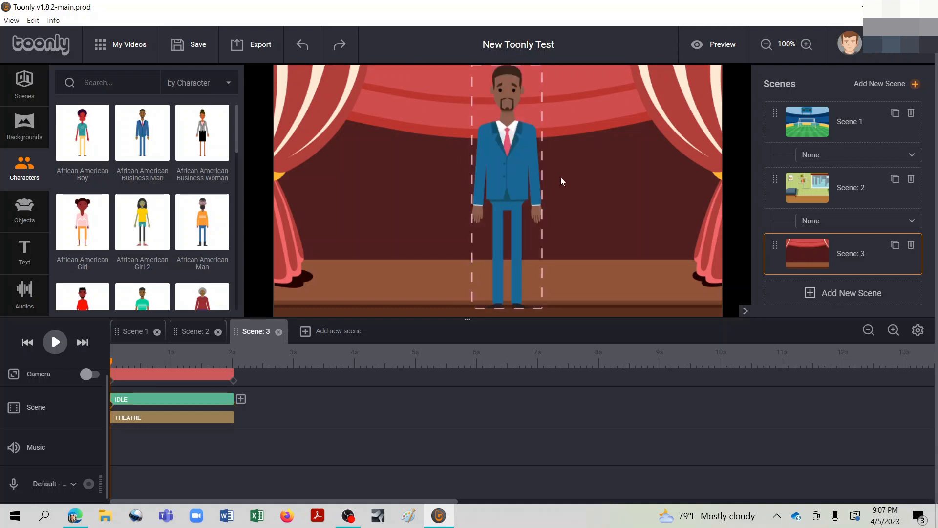
{"action": "left_click_drag", "start_coordinate": [529, 180], "coordinate": [523, 183]}
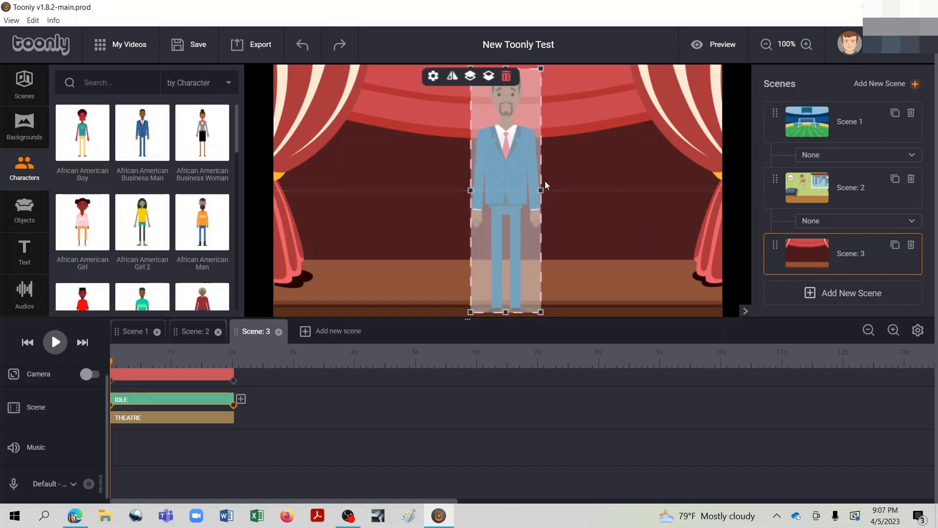
{"action": "left_click", "coordinate": [570, 182]}
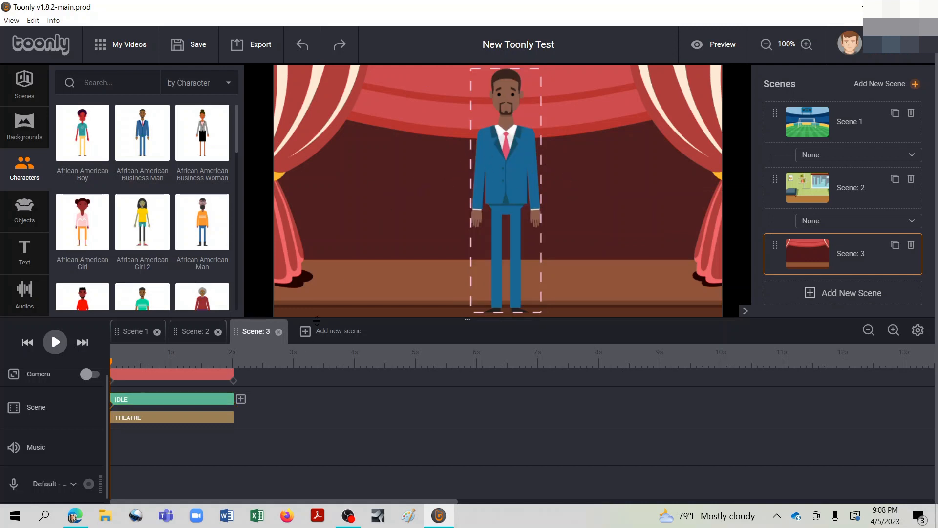
- Extend the Theatre background clip and the businessman's Idle clip to about 11.7 seconds each
{"action": "left_click_drag", "start_coordinate": [232, 418], "coordinate": [825, 407]}
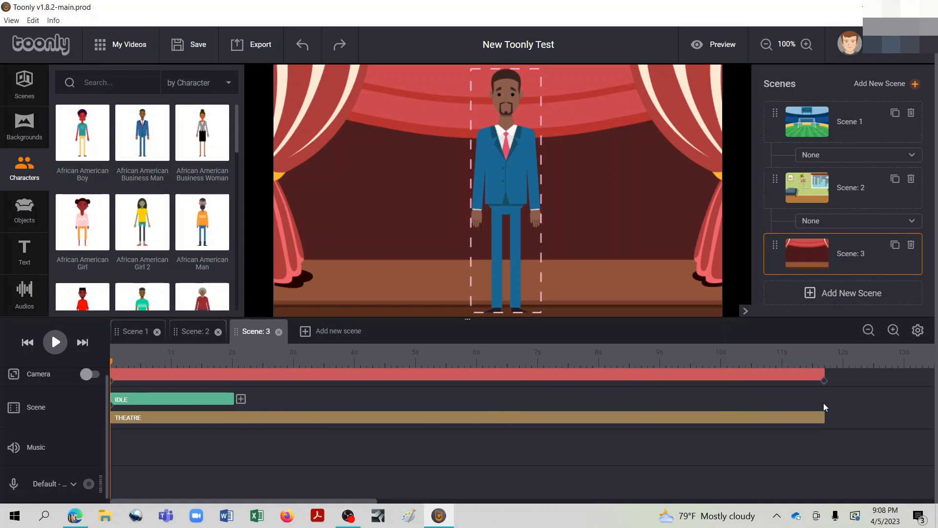
{"action": "left_click", "coordinate": [222, 398]}
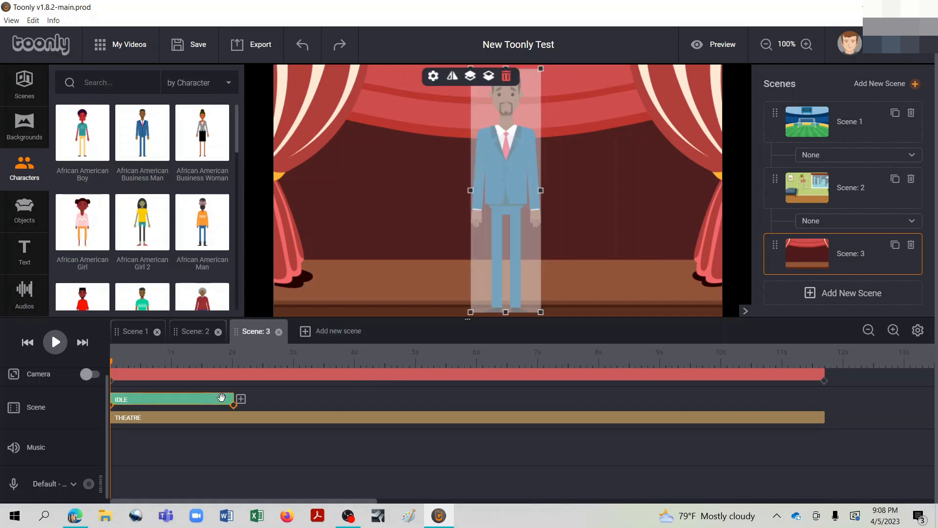
{"action": "left_click_drag", "start_coordinate": [233, 400], "coordinate": [824, 397]}
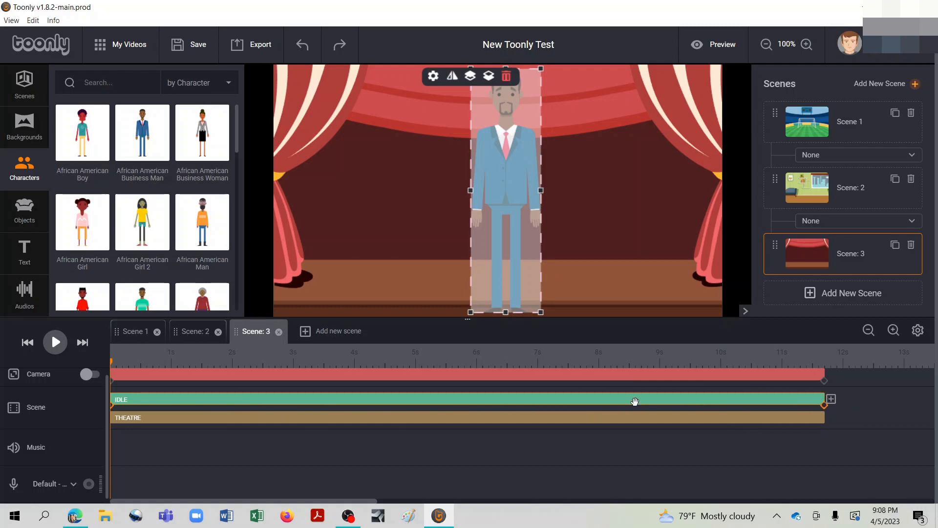
- Set the businessman's In Effect and Out Effect to Instant and play the scene to its end
{"action": "left_click", "coordinate": [442, 398]}
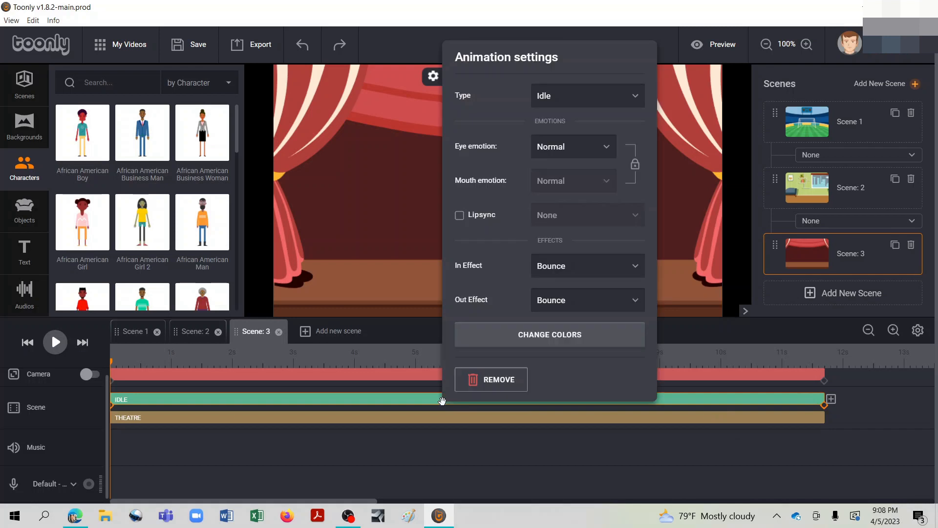
{"action": "left_click", "coordinate": [632, 269]}
{"action": "left_click", "coordinate": [586, 292]}
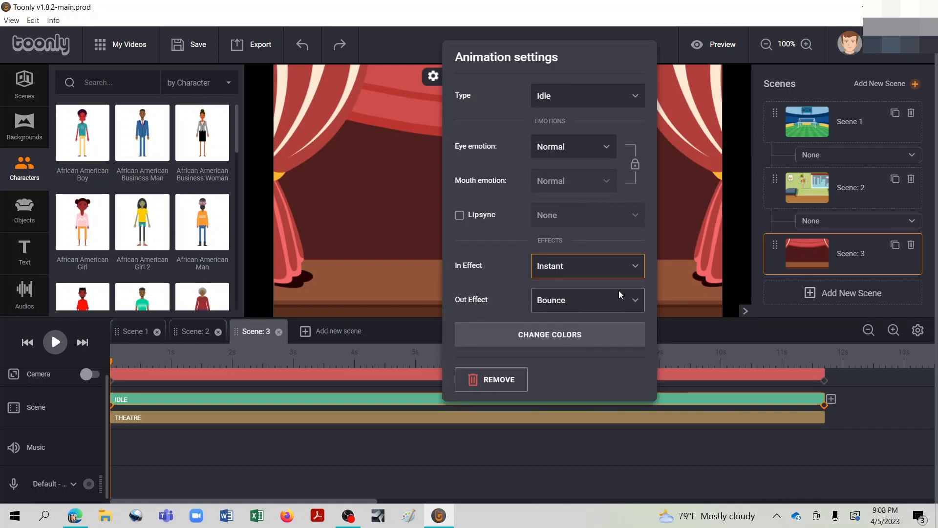
{"action": "left_click", "coordinate": [632, 300]}
{"action": "left_click", "coordinate": [585, 325]}
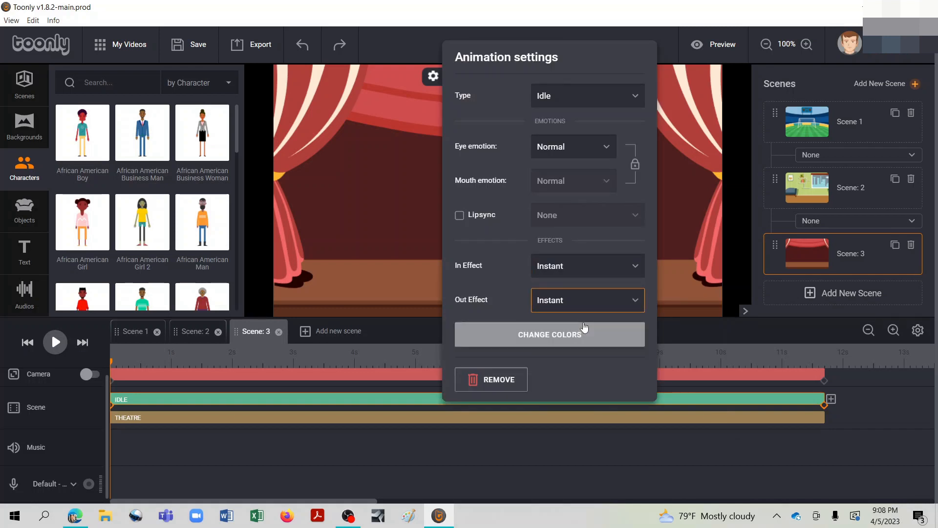
{"action": "left_click", "coordinate": [400, 293]}
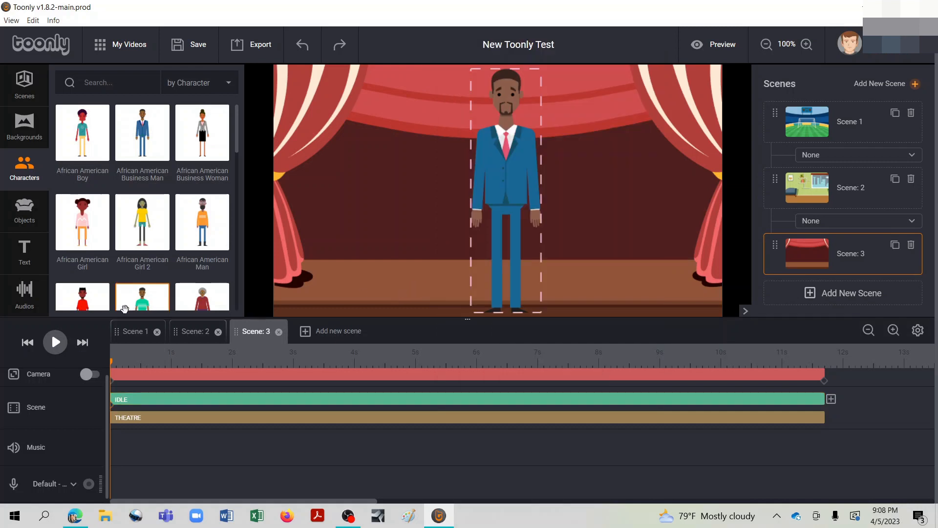
{"action": "left_click", "coordinate": [54, 343]}
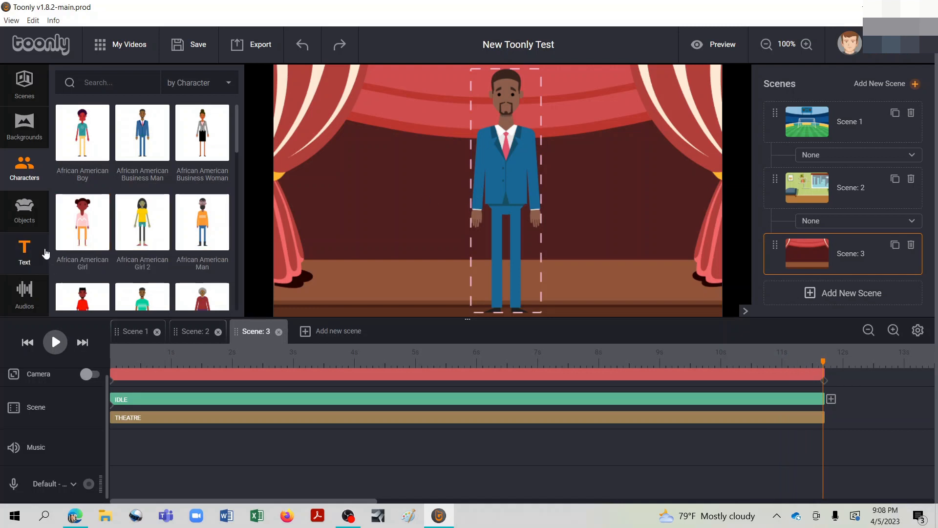
- Record a voiceover for Scene 3 with Line (AudioBox 22VSL) as the microphone, and check the recording's sound settings
{"action": "left_click", "coordinate": [26, 291]}
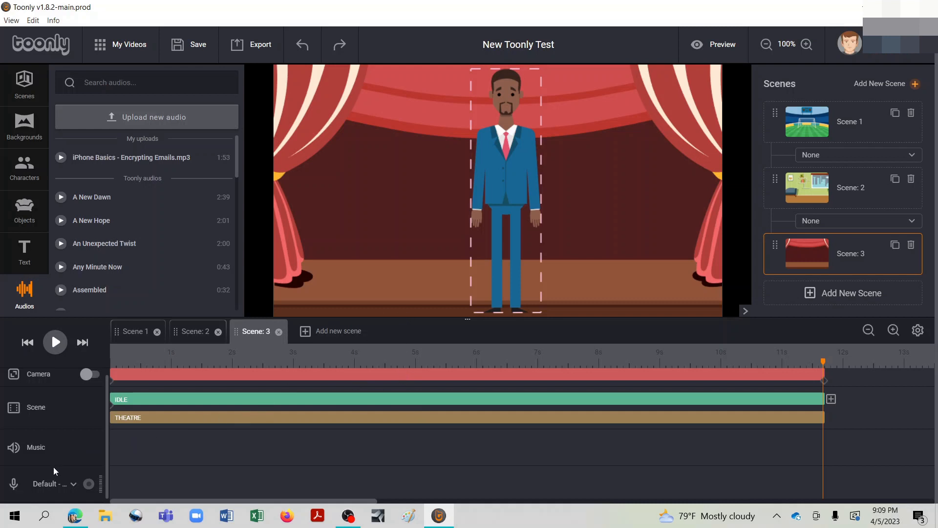
{"action": "left_click", "coordinate": [53, 480]}
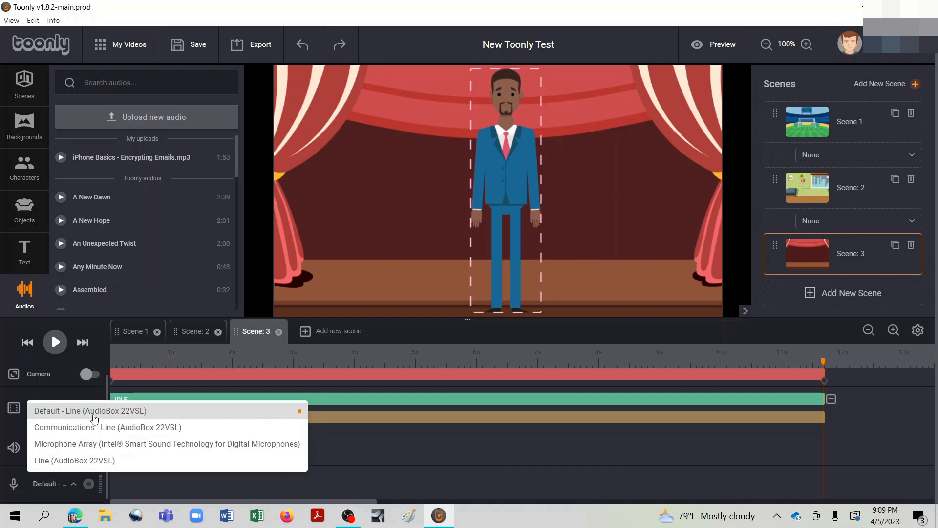
{"action": "left_click", "coordinate": [99, 462]}
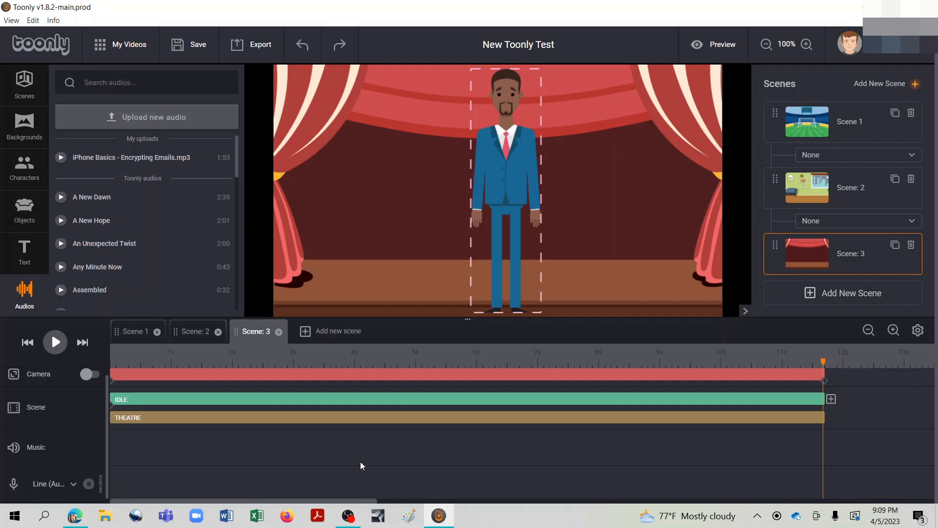
{"action": "left_click", "coordinate": [89, 484]}
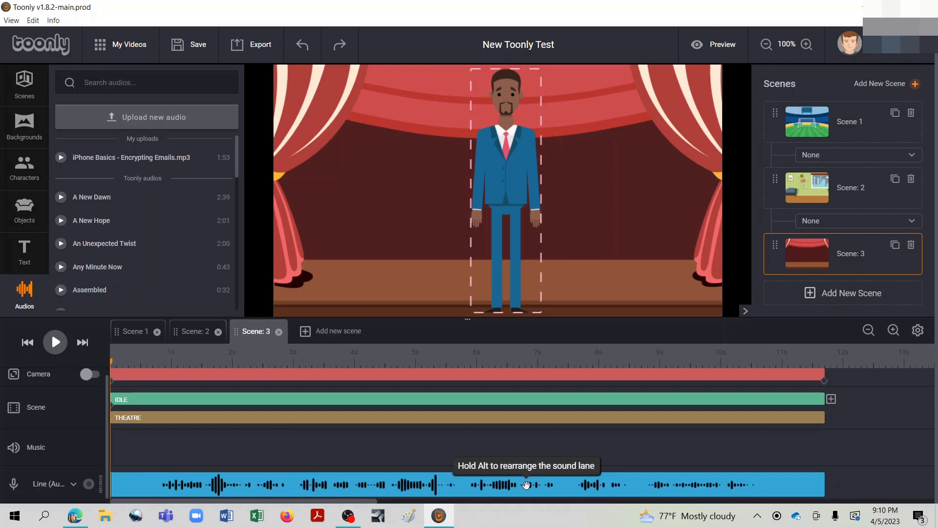
{"action": "left_click", "coordinate": [412, 491]}
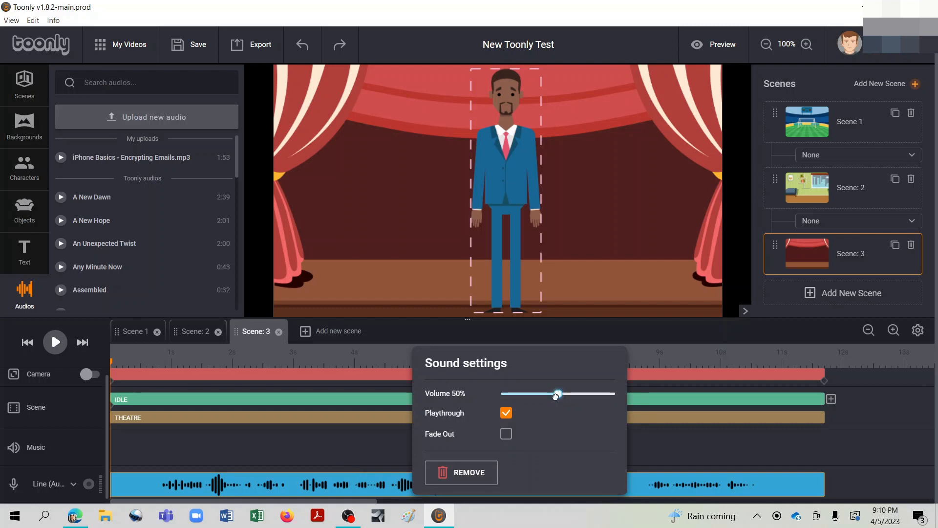
{"action": "left_click", "coordinate": [388, 447]}
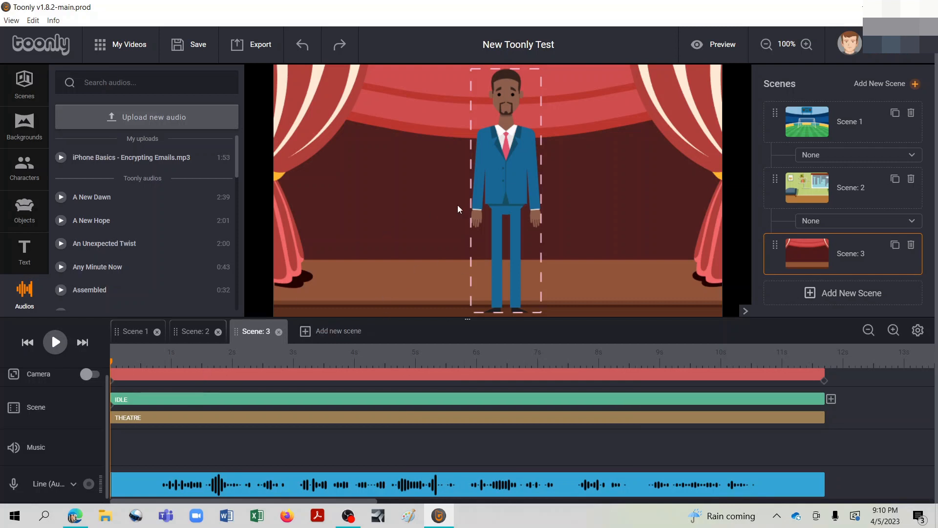
- Enable Lipsync on the businessman's Idle clip with Voiceover (at ~0s) as its source, and play the scene
{"action": "double_click", "coordinate": [185, 397]}
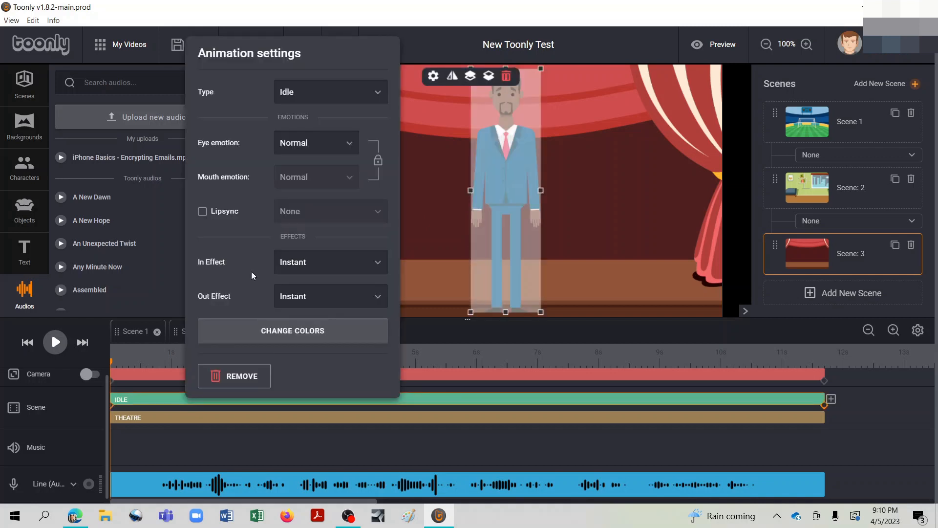
{"action": "left_click", "coordinate": [203, 213]}
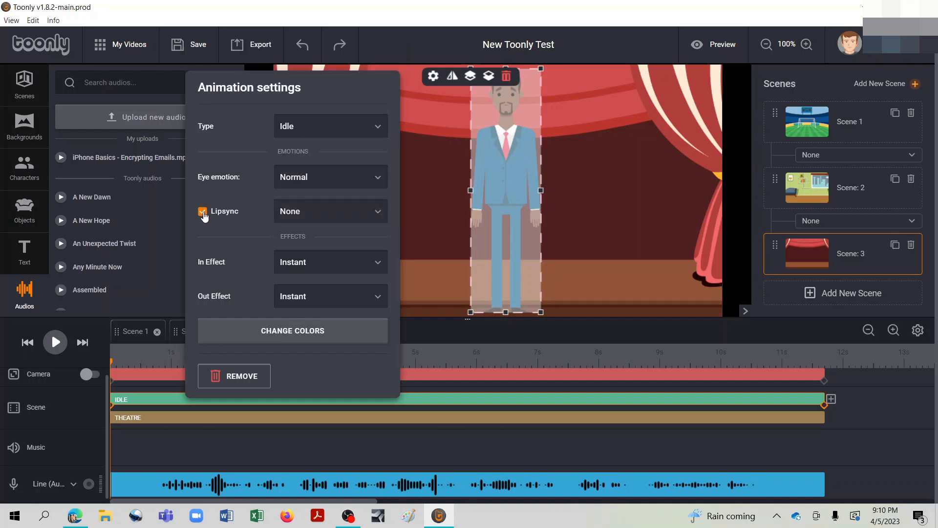
{"action": "left_click", "coordinate": [377, 215]}
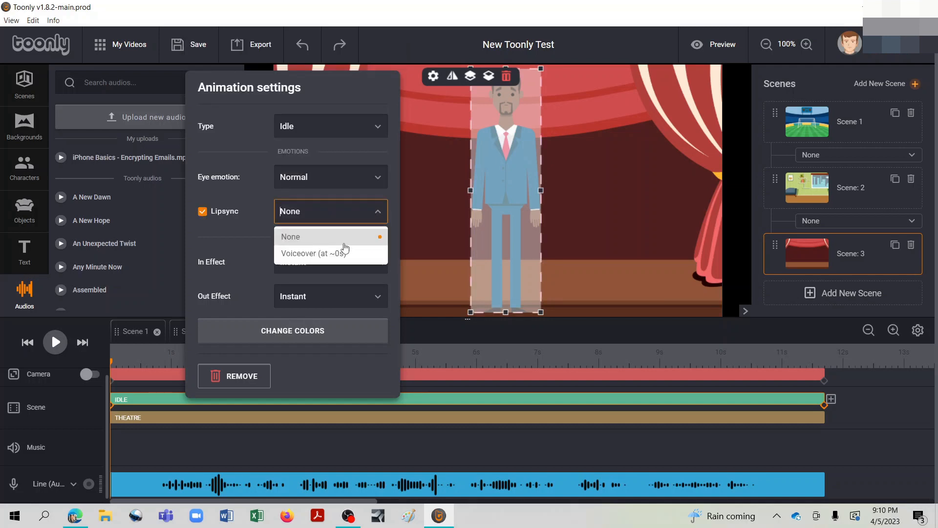
{"action": "left_click", "coordinate": [306, 254]}
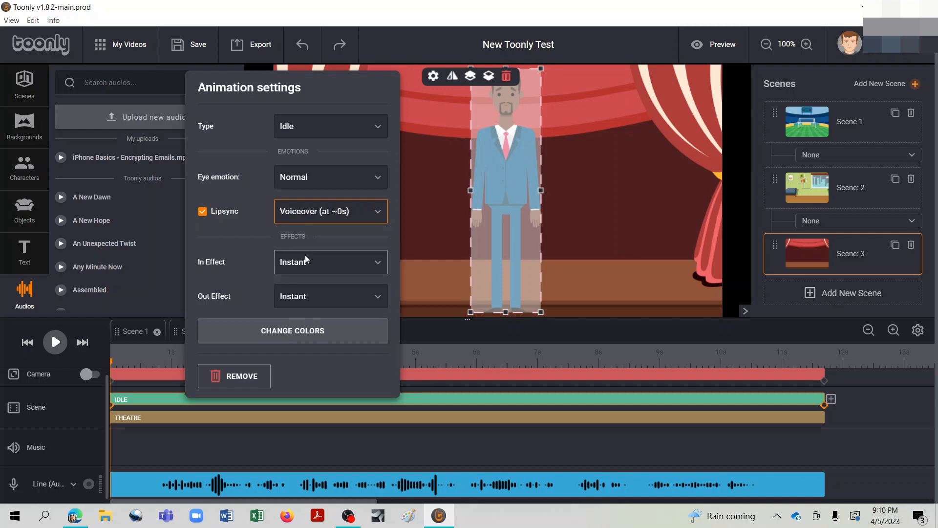
{"action": "left_click", "coordinate": [524, 338]}
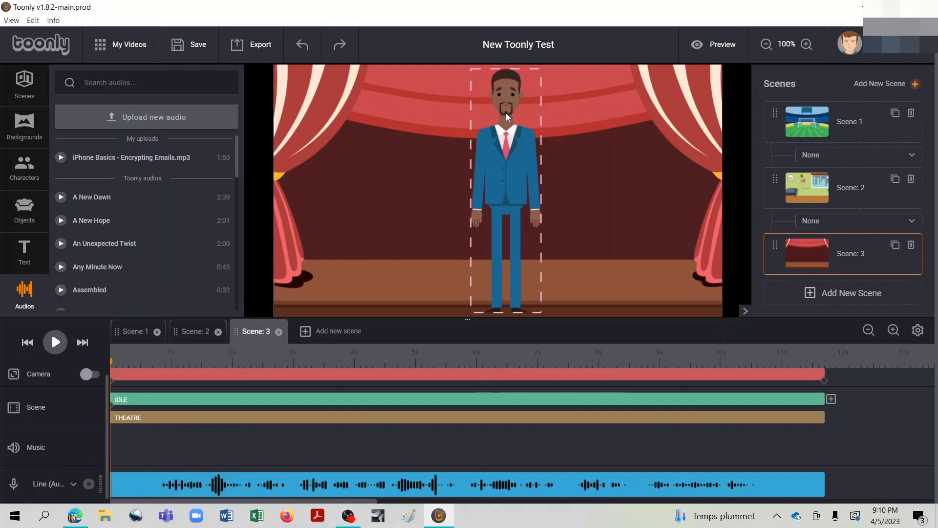
{"action": "left_click", "coordinate": [55, 343]}
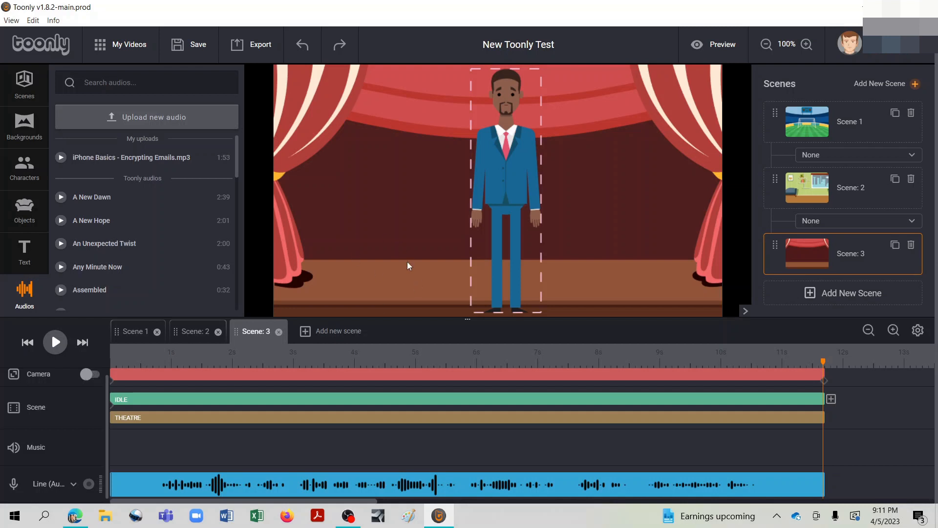
- Enable the scene's camera, shrink its starting frame to the lower-left corner of the stage, and go to the camera's end keyframe
{"action": "left_click", "coordinate": [93, 375]}
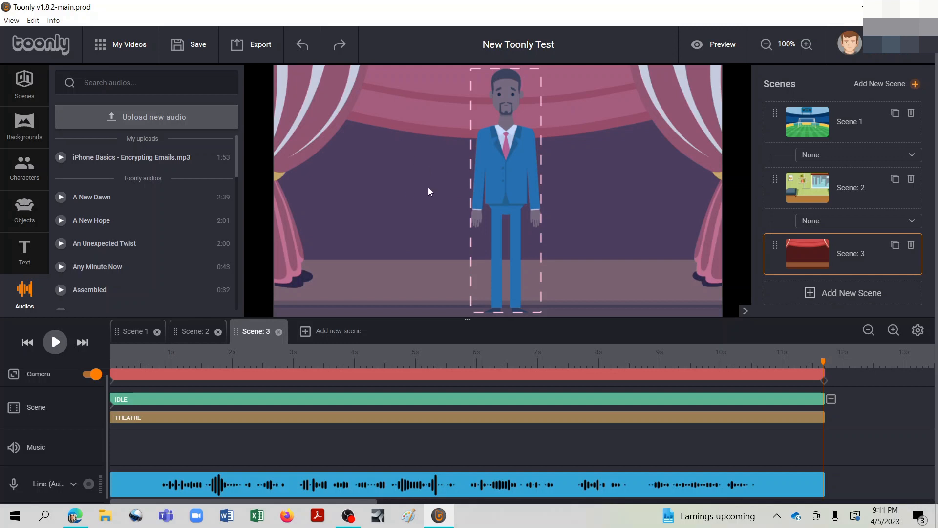
{"action": "left_click", "coordinate": [85, 377]}
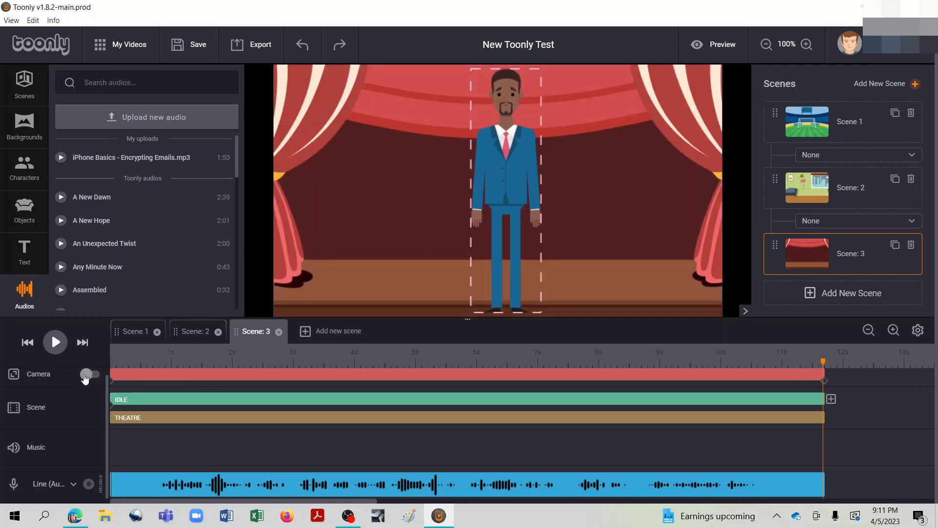
{"action": "left_click", "coordinate": [93, 375]}
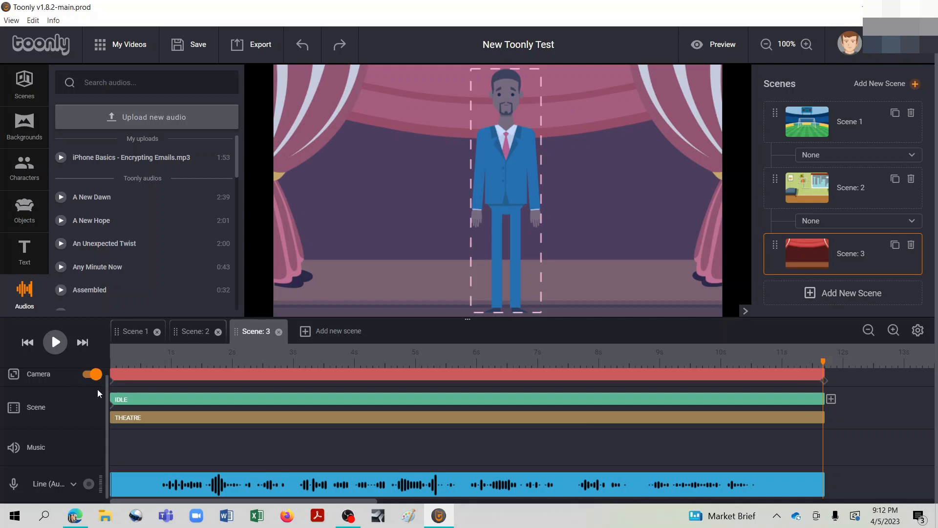
{"action": "left_click", "coordinate": [113, 384]}
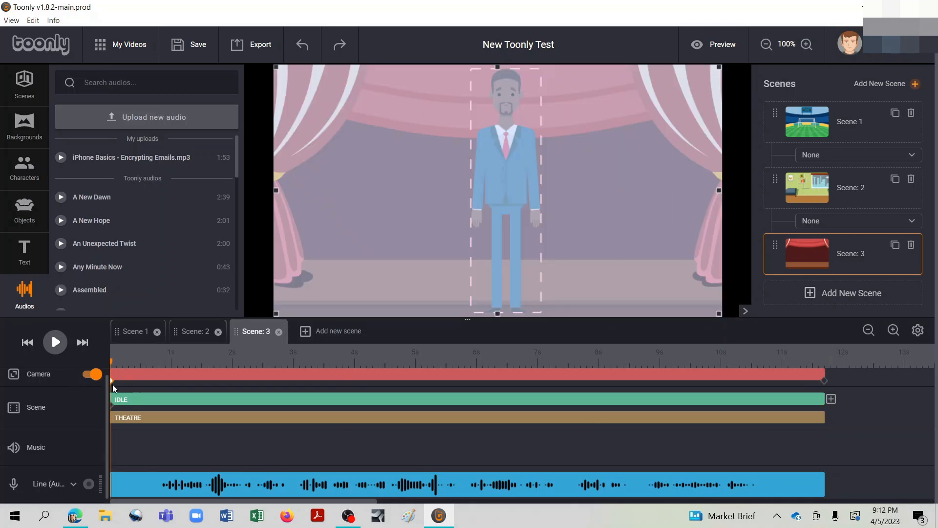
{"action": "left_click_drag", "start_coordinate": [721, 70], "coordinate": [363, 267]}
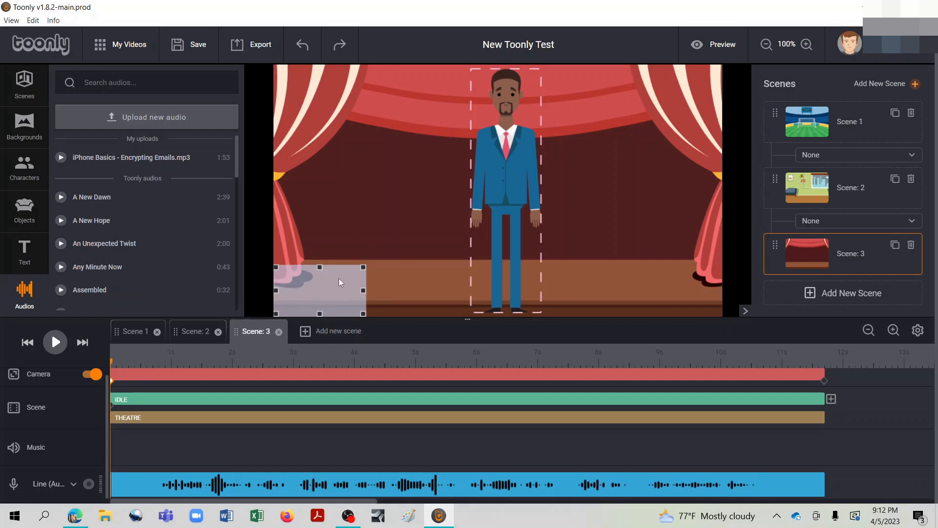
{"action": "left_click", "coordinate": [825, 387]}
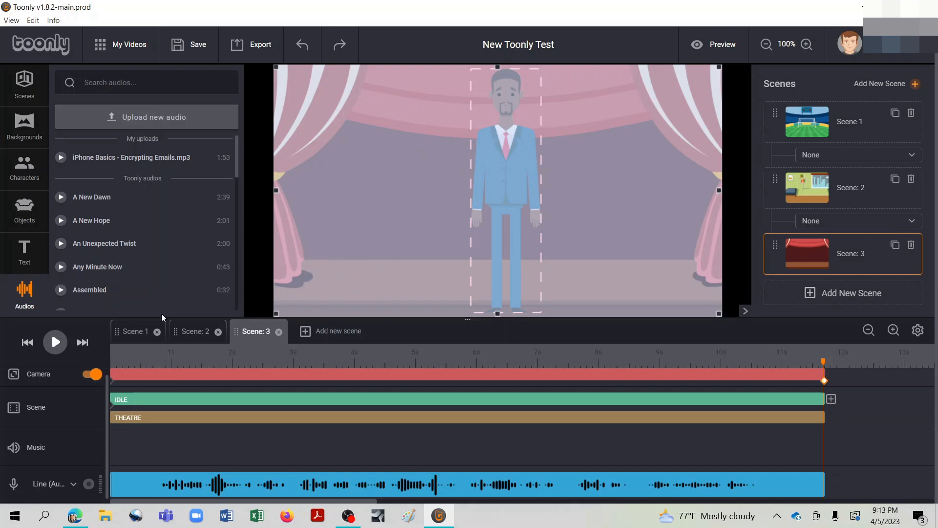
- Play Scene 3 to check its camera movement, and return the playhead to the start
{"action": "left_click", "coordinate": [60, 345]}
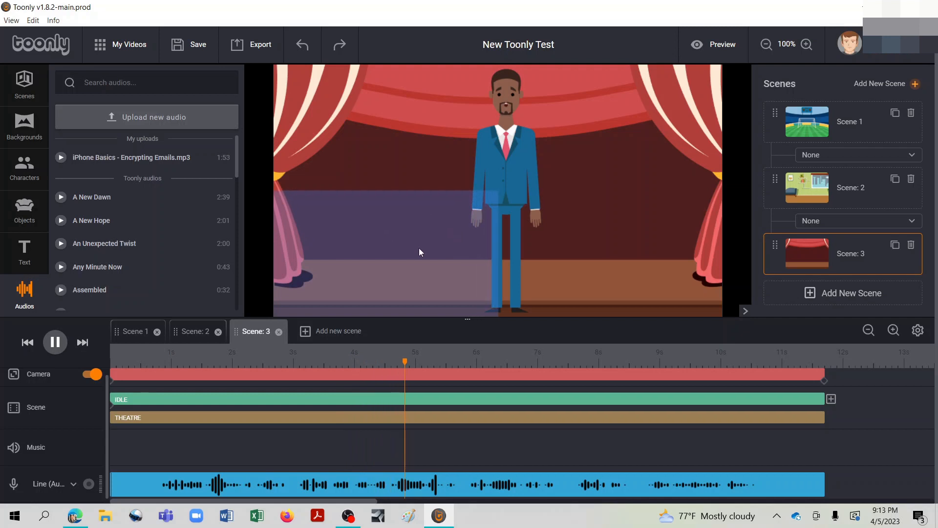
{"action": "left_click", "coordinate": [56, 343]}
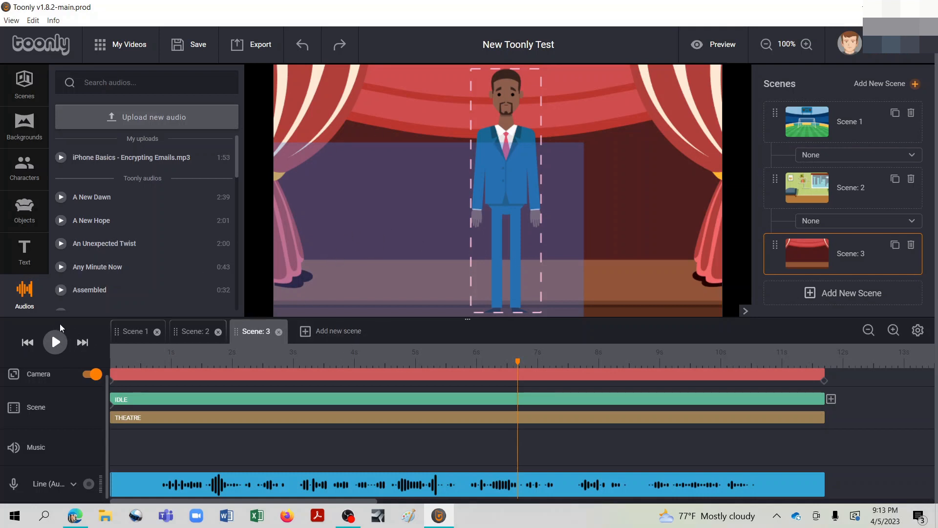
{"action": "left_click", "coordinate": [27, 343]}
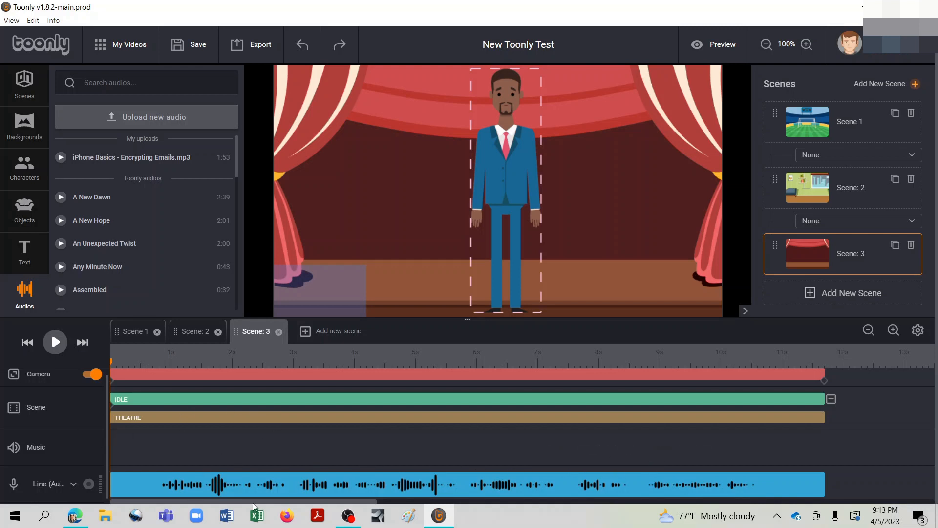
- Add the Toonly audio An Unexpected Twist to the music track of Scene 1
{"action": "left_click", "coordinate": [137, 335]}
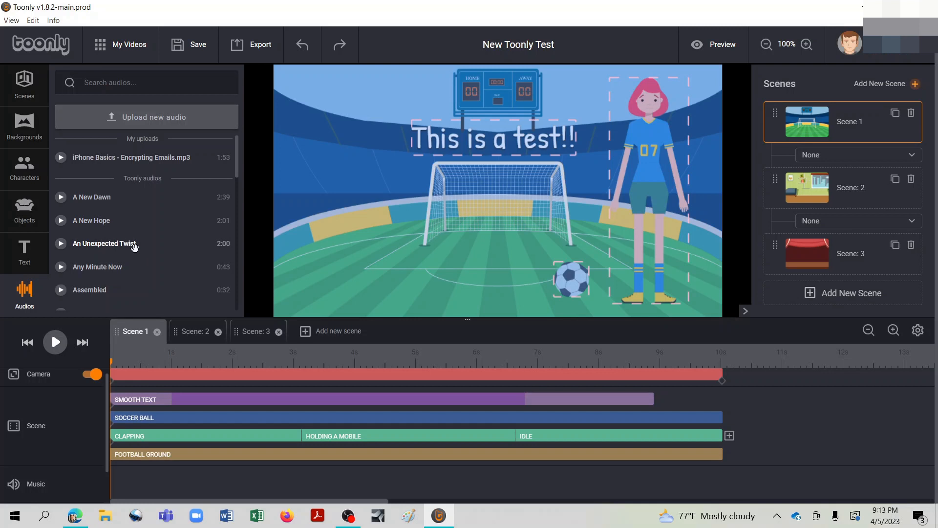
{"action": "scroll", "coordinate": [135, 247], "scroll_direction": "down", "scroll_amount": 1}
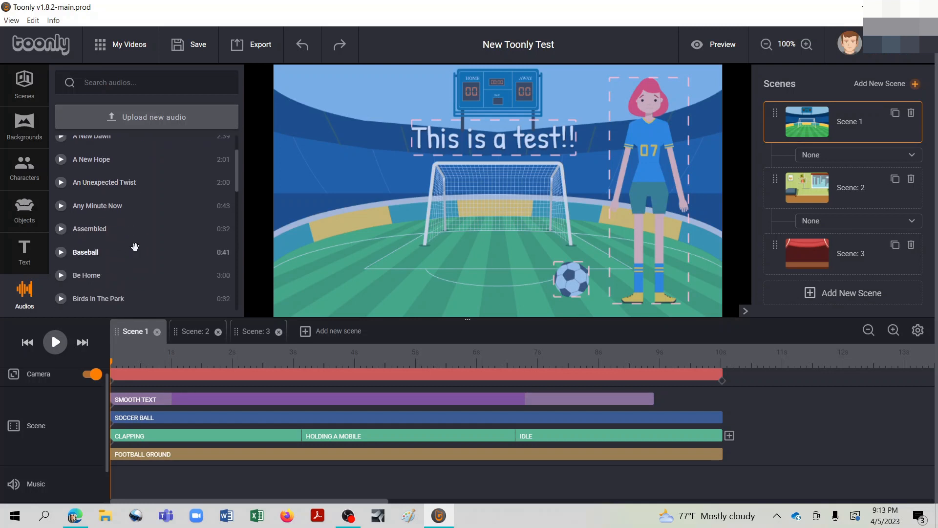
{"action": "scroll", "coordinate": [135, 246], "scroll_direction": "up", "scroll_amount": 1}
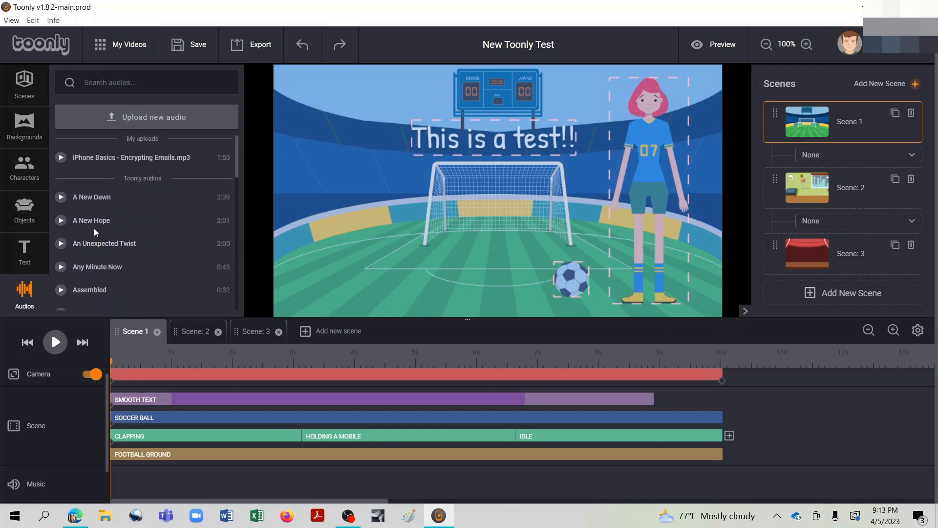
{"action": "left_click_drag", "start_coordinate": [93, 245], "coordinate": [158, 447]}
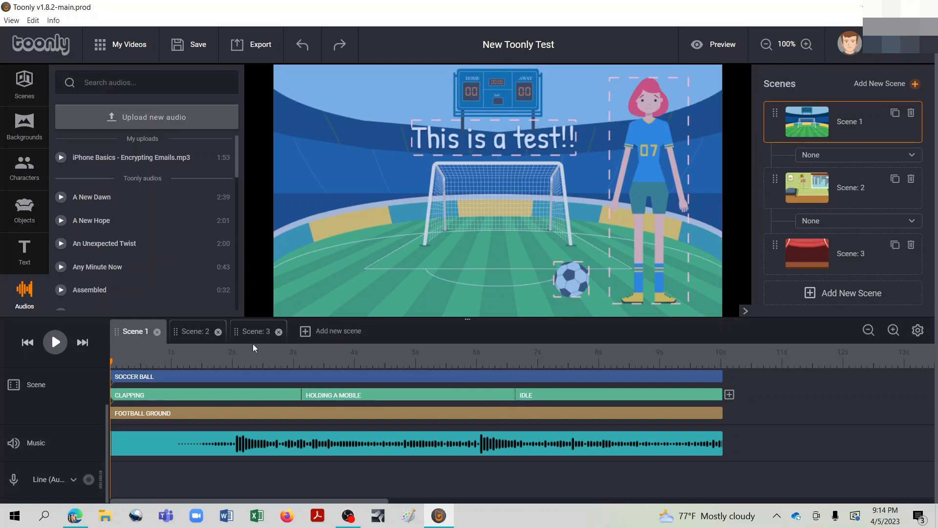
- Set the volume of Scene 1's background music to 11%
{"action": "left_click", "coordinate": [273, 444]}
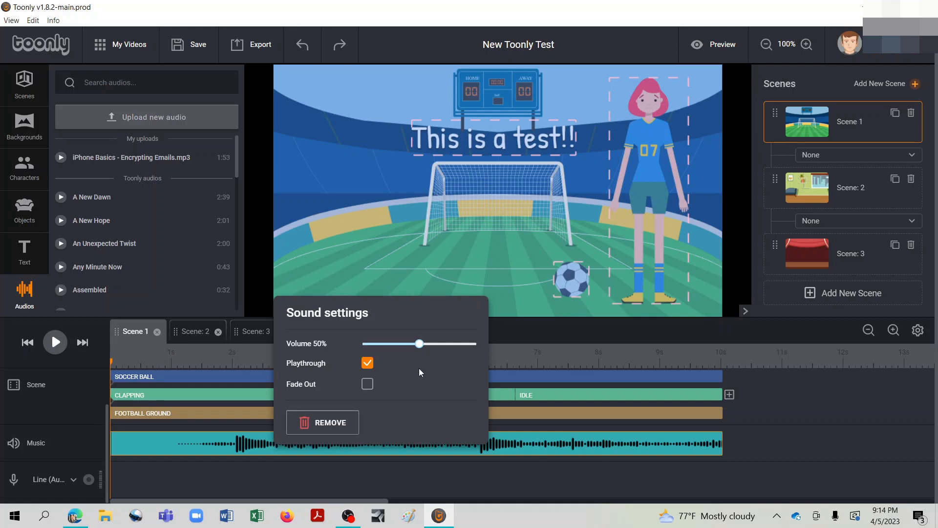
{"action": "left_click_drag", "start_coordinate": [419, 344], "coordinate": [377, 345]}
{"action": "left_click", "coordinate": [813, 404]}
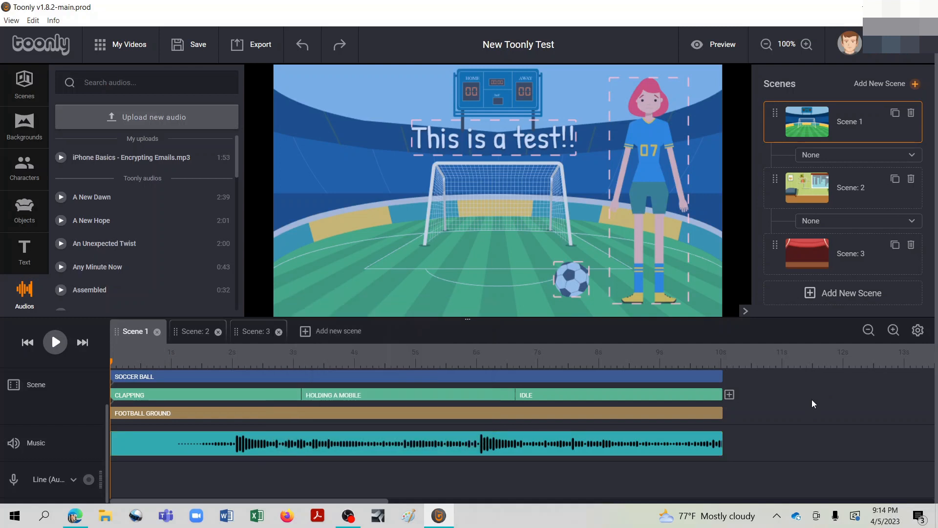
- Check how the background music continues in Scene 2 and Scene 3, and return to Scene 1
{"action": "left_click", "coordinate": [205, 334]}
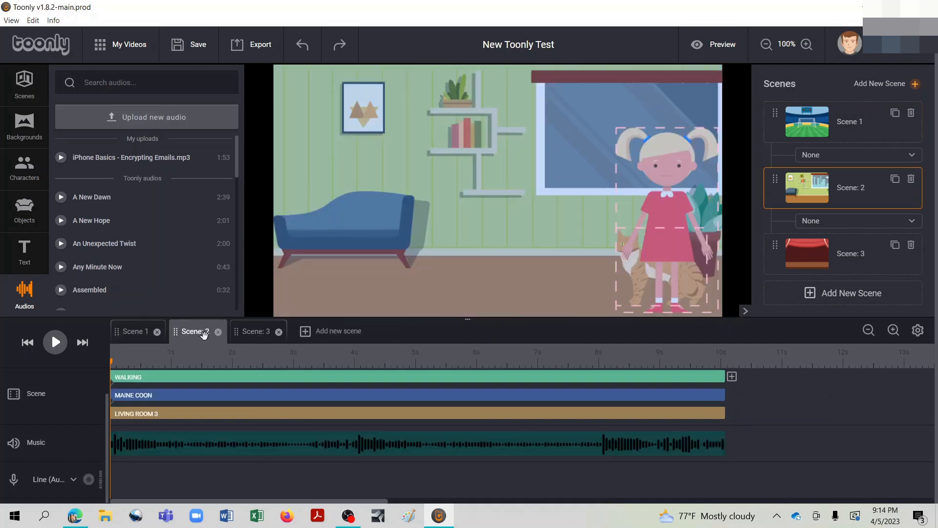
{"action": "left_click", "coordinate": [258, 334]}
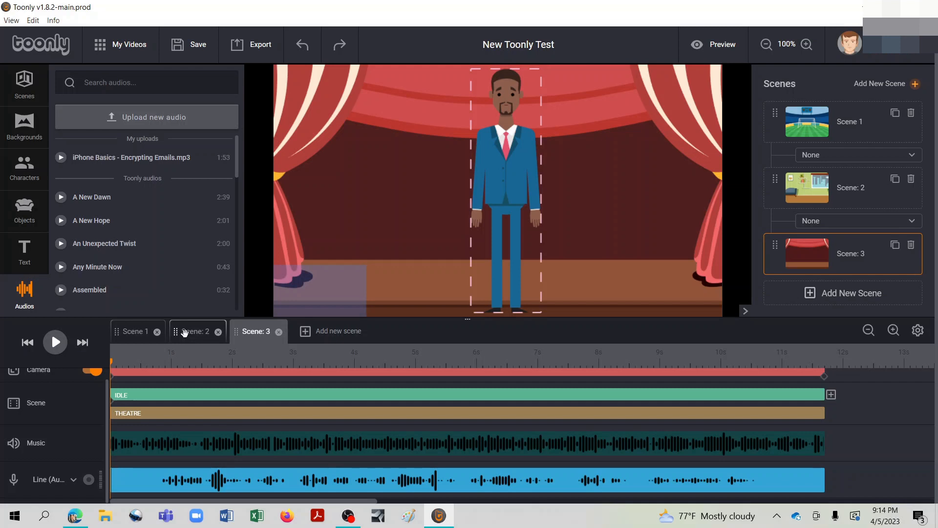
{"action": "left_click", "coordinate": [146, 332]}
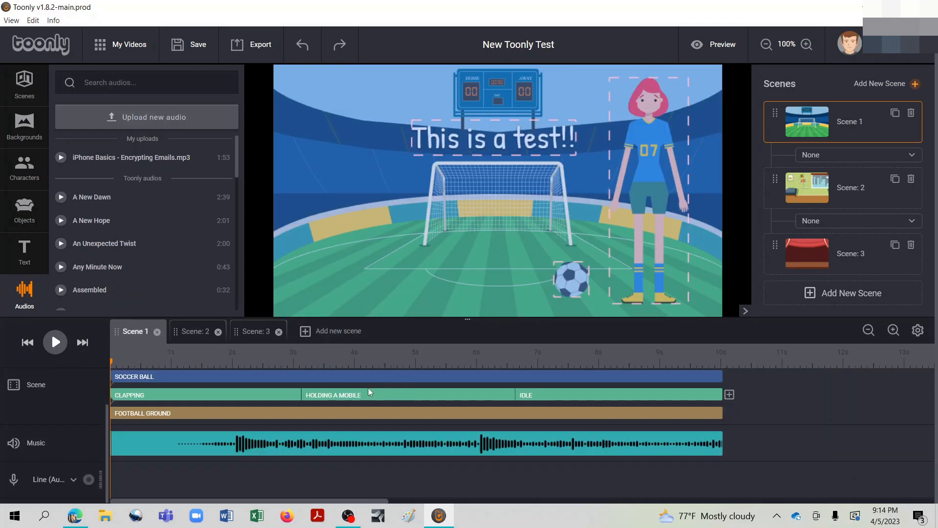
- Enable Fade Out in the sound settings of Scene 1's background music
{"action": "left_click", "coordinate": [332, 443]}
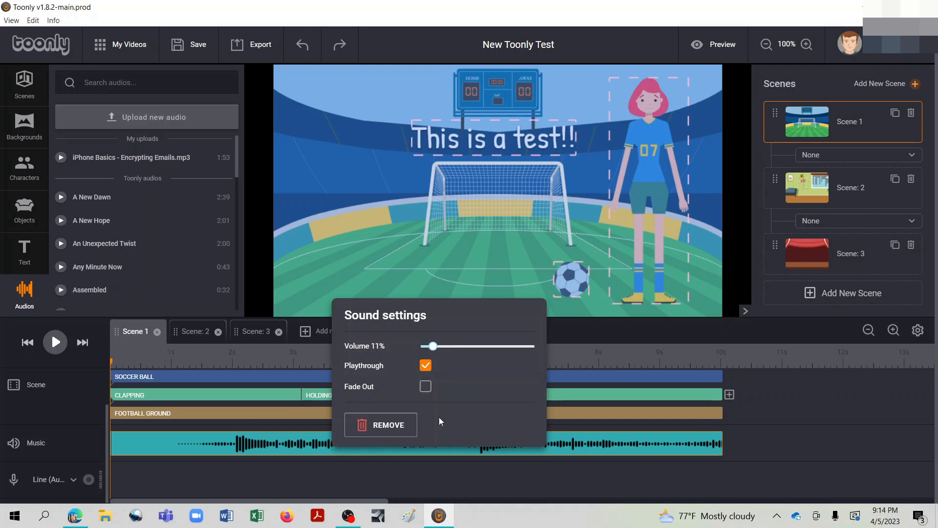
{"action": "left_click", "coordinate": [426, 387]}
{"action": "left_click", "coordinate": [756, 410]}
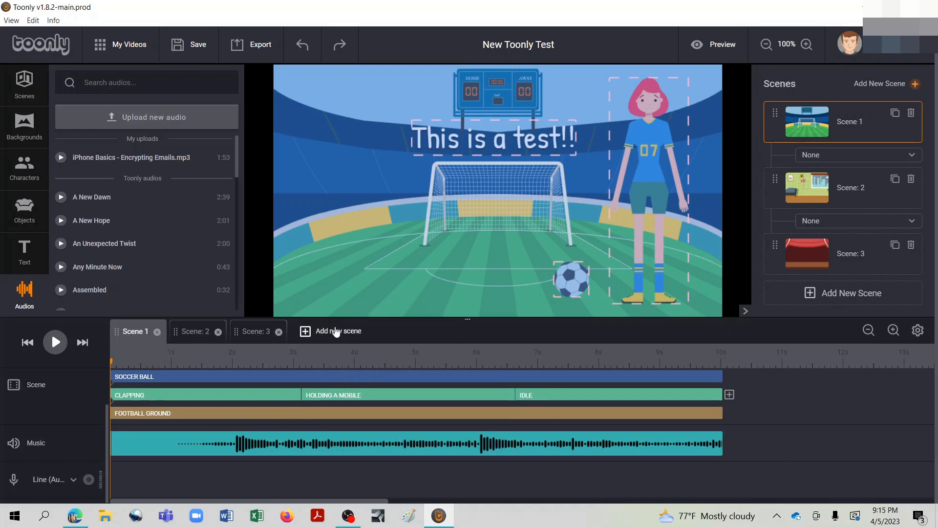
- Inspect the music track in each scene, including its fade-out in Scene 3, and start a preview of the video from Scene 1
{"action": "left_click", "coordinate": [255, 332]}
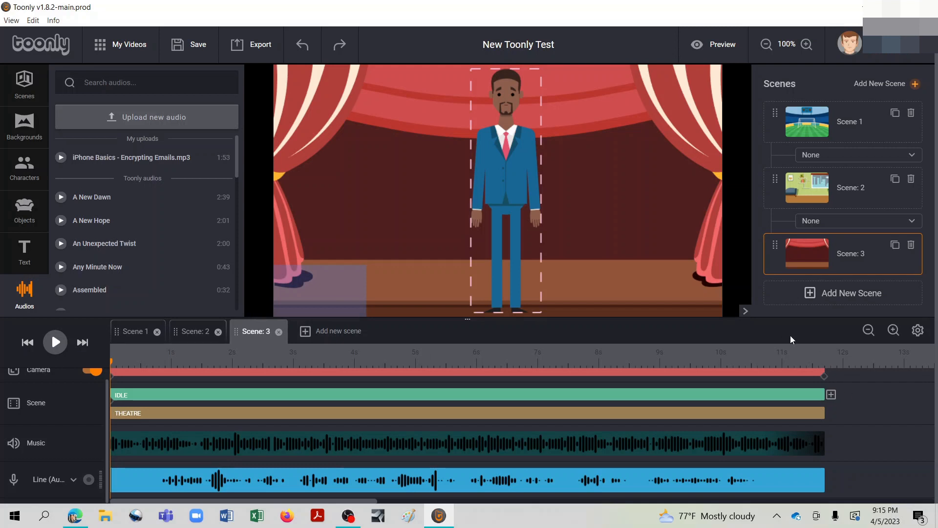
{"action": "left_click", "coordinate": [135, 331]}
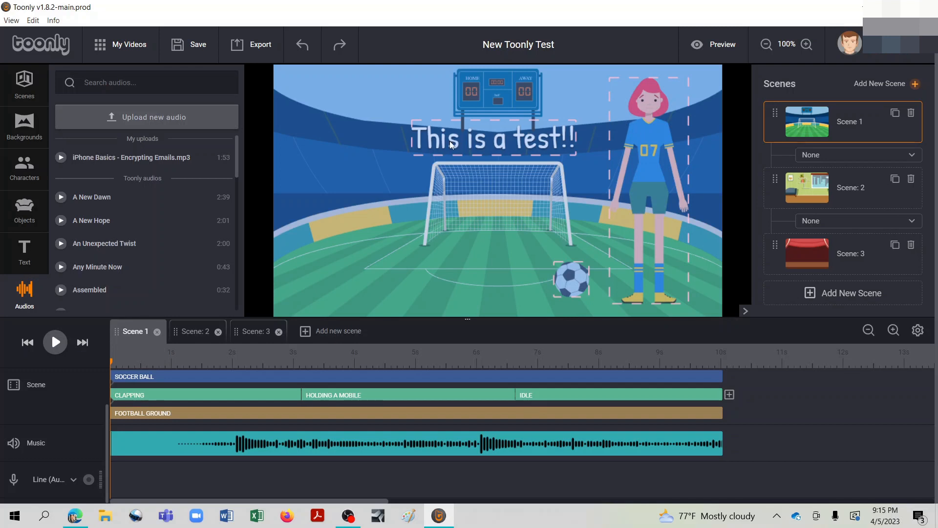
{"action": "left_click", "coordinate": [182, 333]}
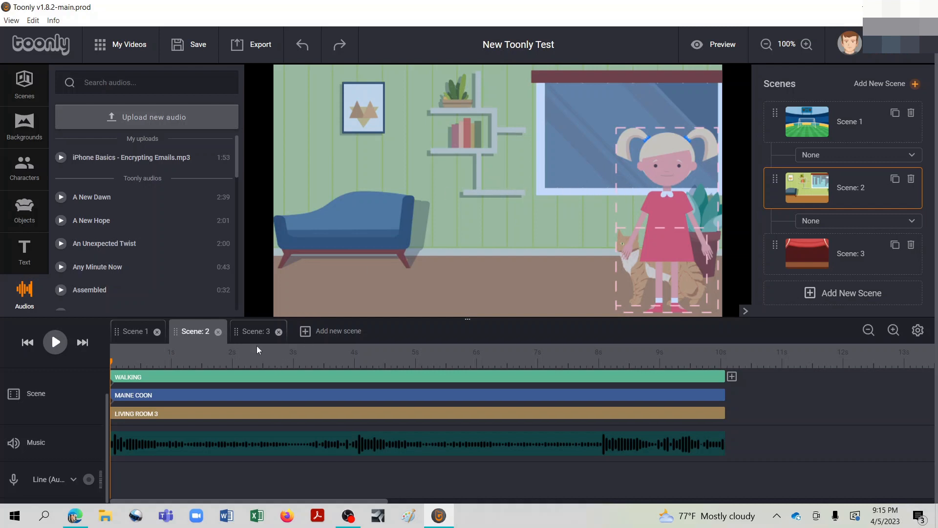
{"action": "left_click", "coordinate": [254, 332]}
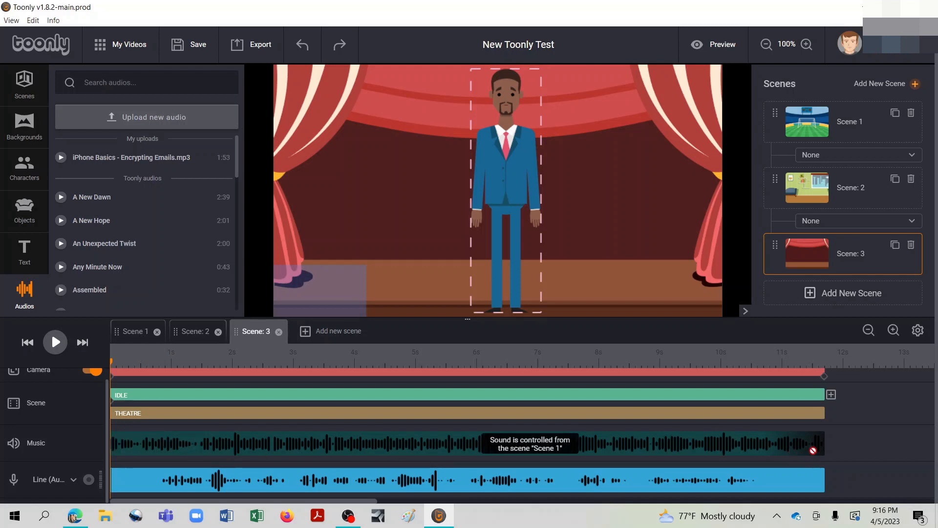
{"action": "left_click", "coordinate": [142, 338]}
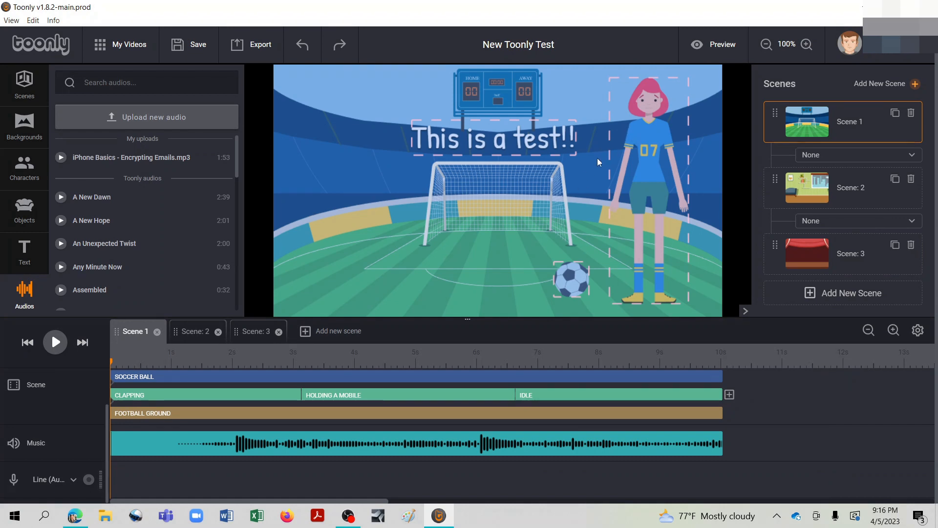
{"action": "left_click", "coordinate": [727, 46]}
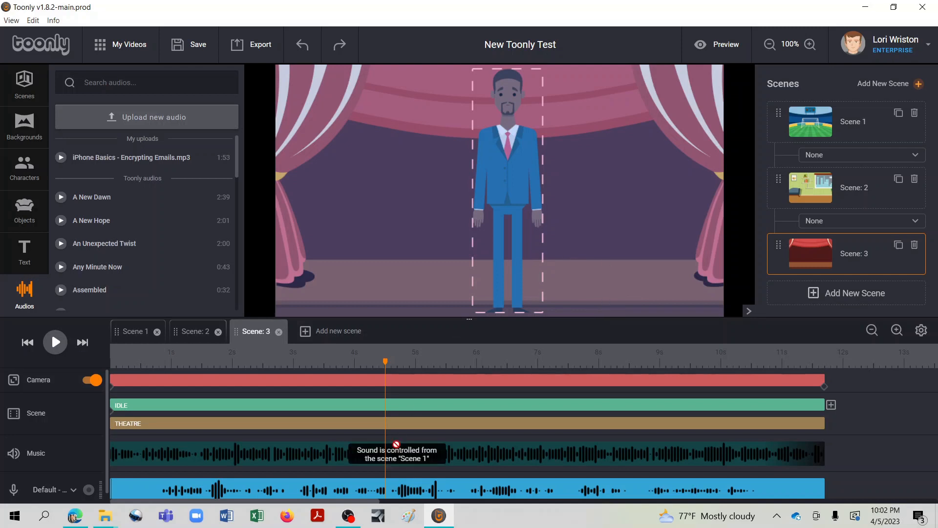
- Set the Scene 3 voiceover's volume to 100%, and play the scene
{"action": "left_click", "coordinate": [289, 496]}
{"action": "left_click_drag", "start_coordinate": [435, 397], "coordinate": [494, 398]}
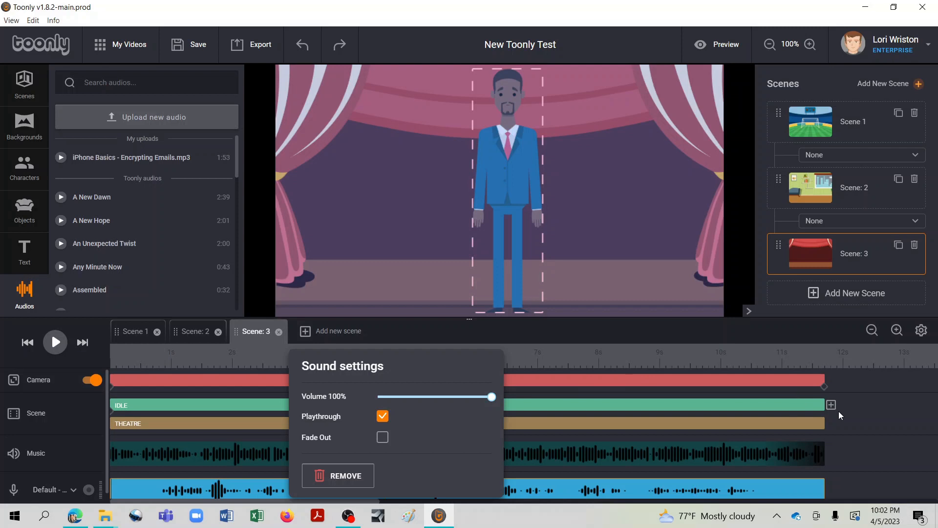
{"action": "left_click", "coordinate": [288, 391]}
{"action": "left_click", "coordinate": [55, 343]}
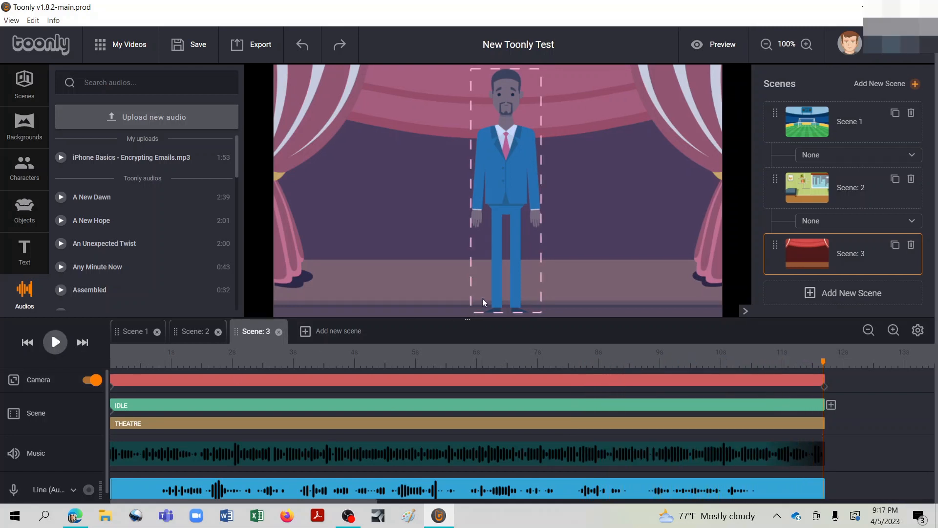
- Set the eye emotion of the girl's Walking clip in Scene 2 to Happy
{"action": "left_click", "coordinate": [205, 333]}
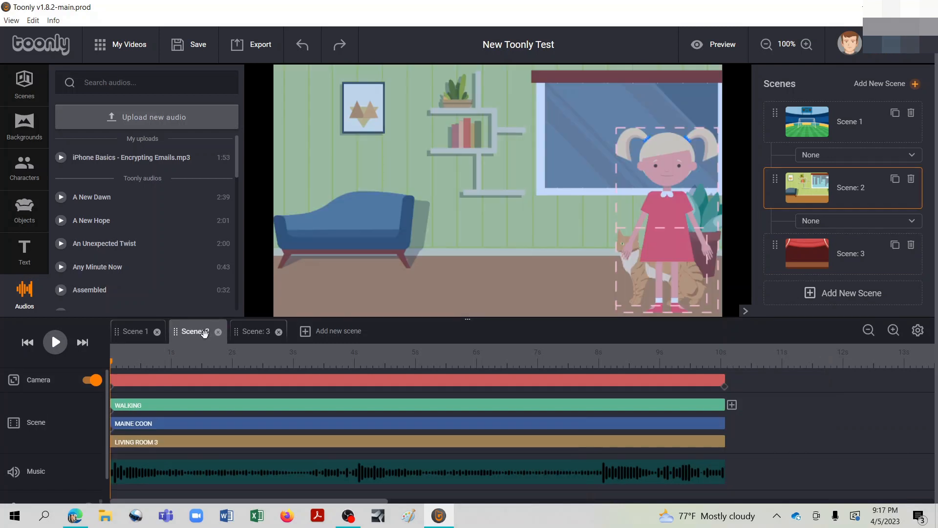
{"action": "left_click", "coordinate": [683, 163]}
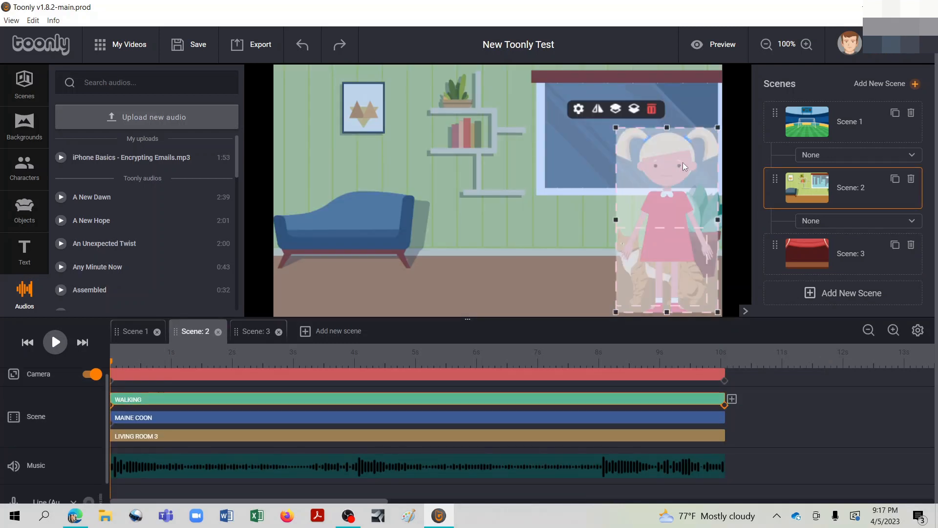
{"action": "double_click", "coordinate": [265, 400]}
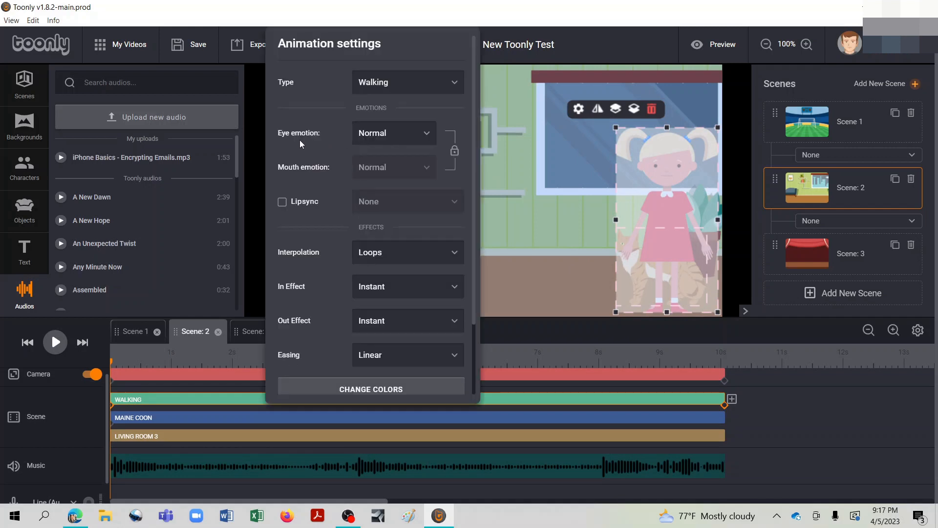
{"action": "left_click", "coordinate": [424, 137]}
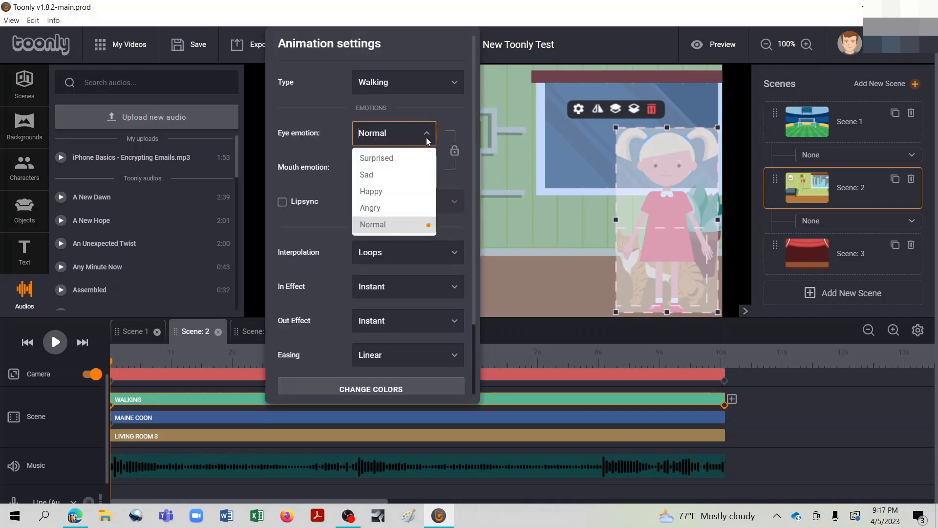
{"action": "left_click", "coordinate": [384, 192]}
{"action": "left_click", "coordinate": [576, 187]}
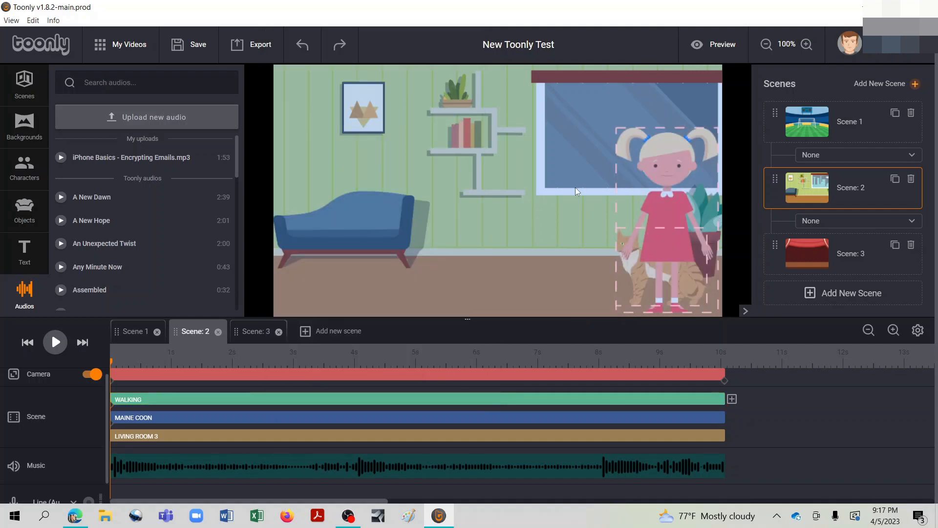
- Play Scene 2 to check the girl's expression, and rewind Scene 1 to its start
{"action": "left_click", "coordinate": [55, 342]}
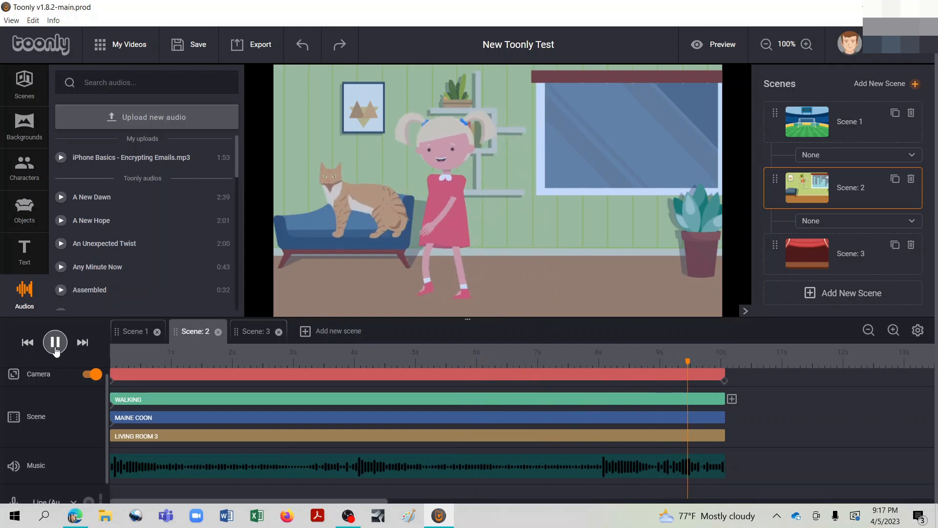
{"action": "left_click", "coordinate": [55, 345]}
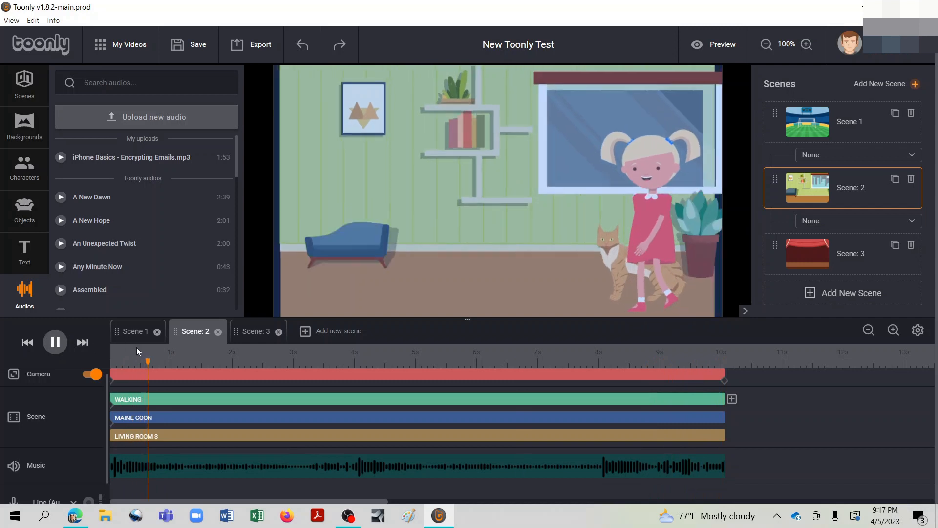
{"action": "left_click", "coordinate": [123, 341]}
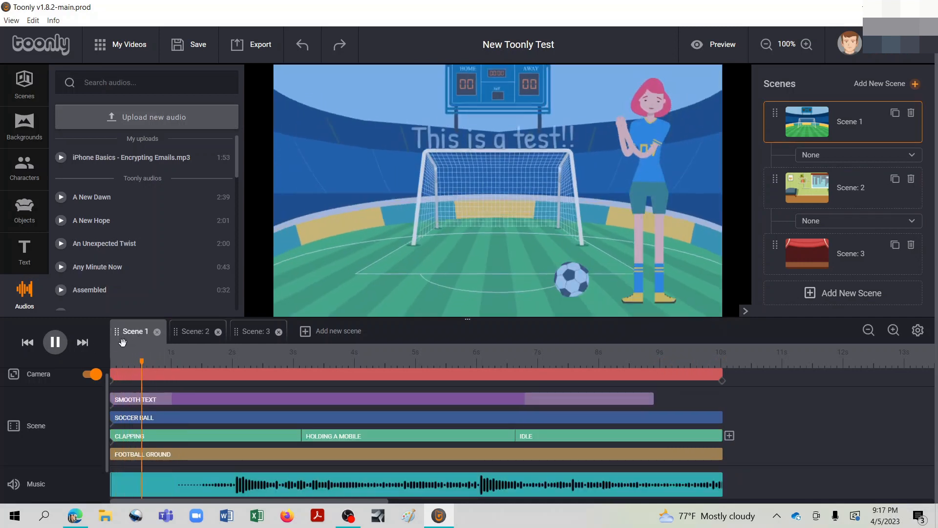
{"action": "left_click", "coordinate": [56, 344]}
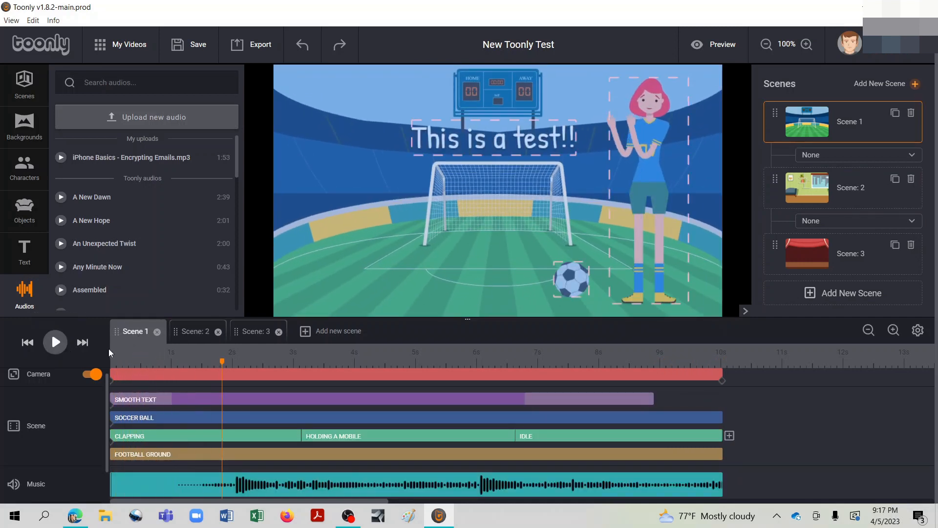
{"action": "left_click", "coordinate": [27, 343]}
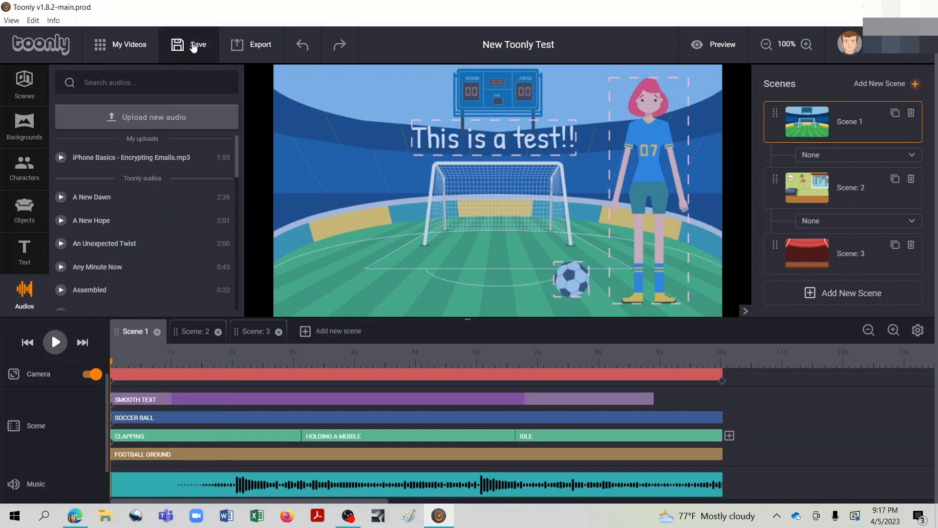
- Save the movie and dismiss the confirmation
{"action": "left_click", "coordinate": [194, 46]}
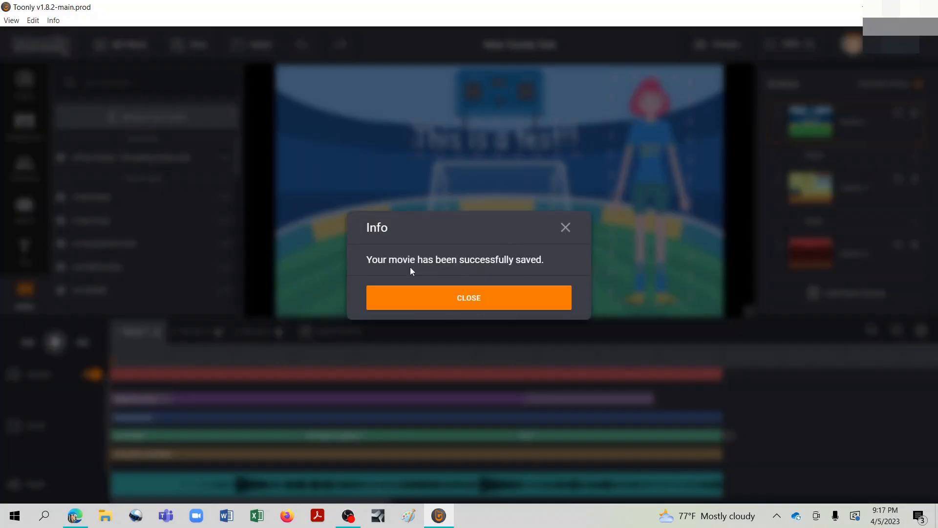
{"action": "left_click", "coordinate": [501, 300]}
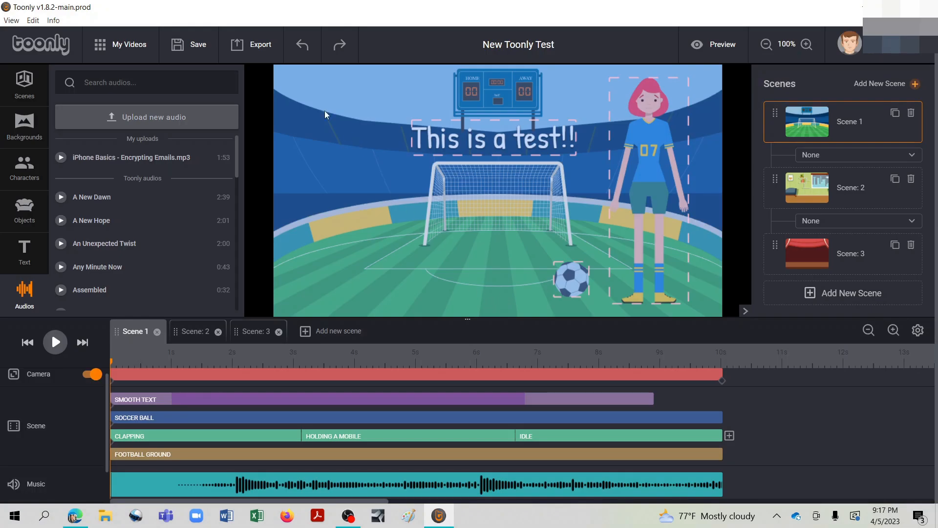
- Export the video as an MP4 at 1080p (1920x1080), and return to the overview of all videos
{"action": "left_click", "coordinate": [263, 48]}
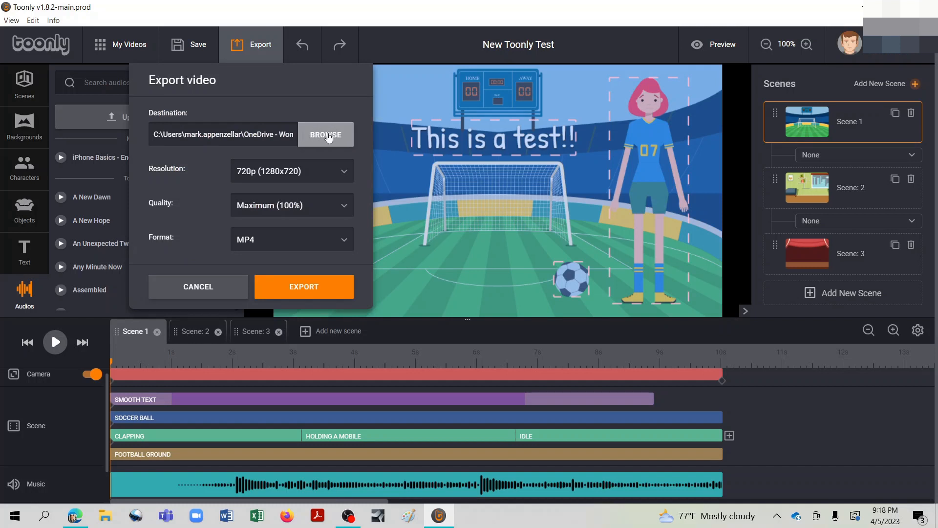
{"action": "left_click", "coordinate": [340, 176]}
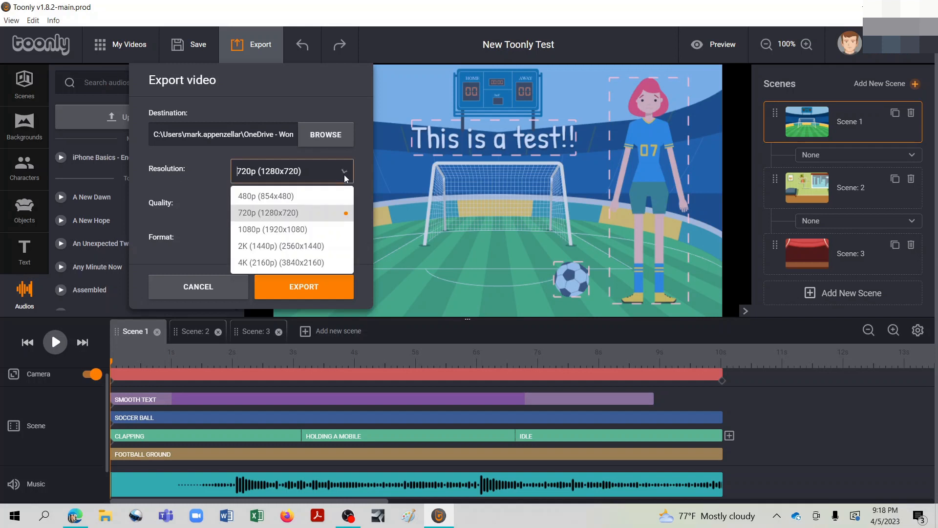
{"action": "left_click", "coordinate": [293, 229]}
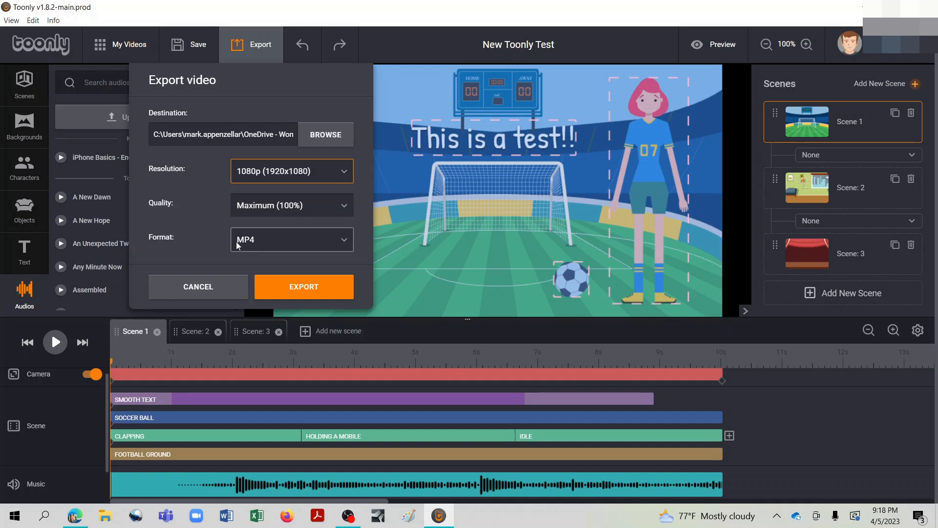
{"action": "left_click", "coordinate": [284, 290]}
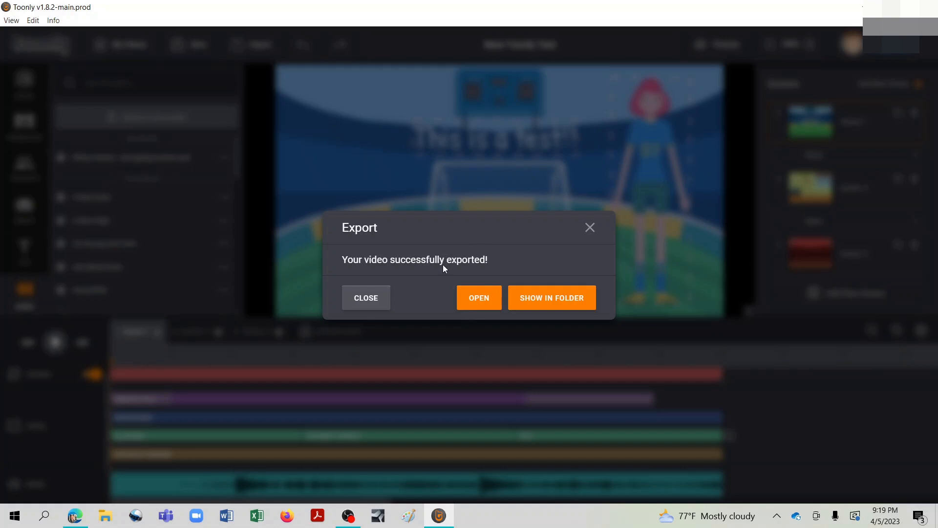
{"action": "left_click", "coordinate": [379, 296]}
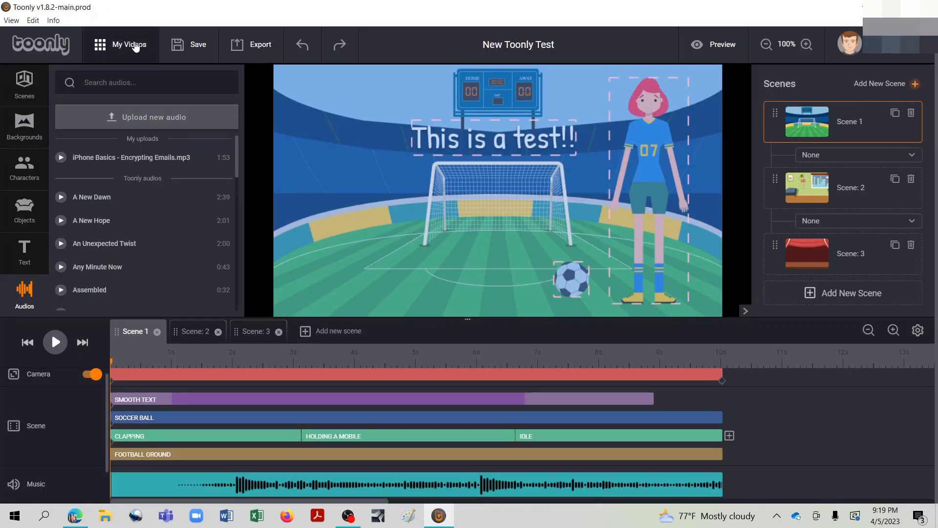
{"action": "left_click", "coordinate": [136, 46]}
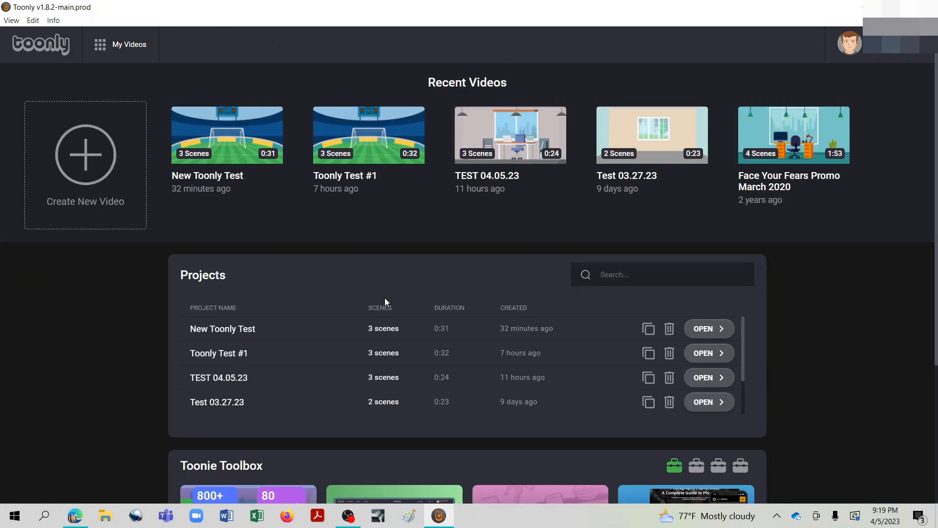